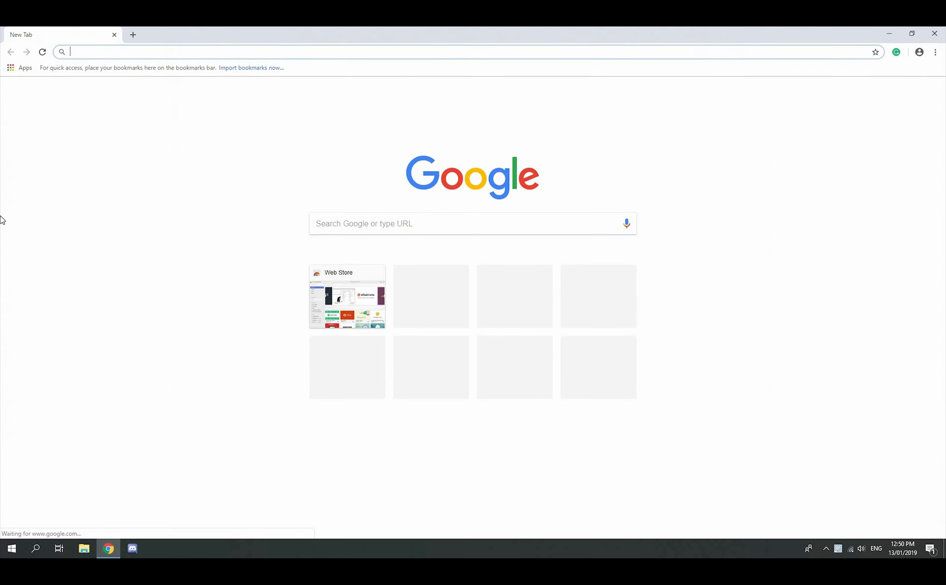
Step: Search Google for 'amzon console' and open the AWS Management Console result
click(372, 229)
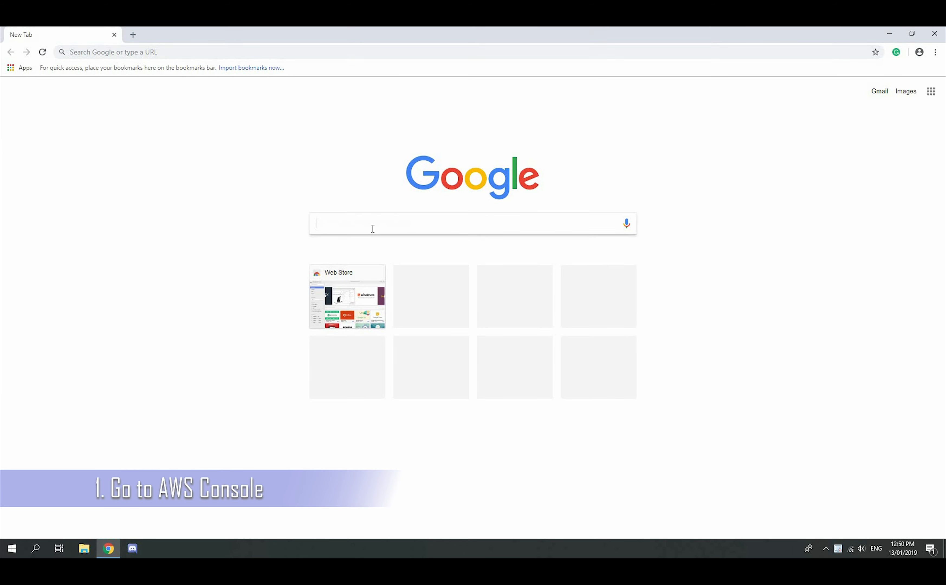
text(a)
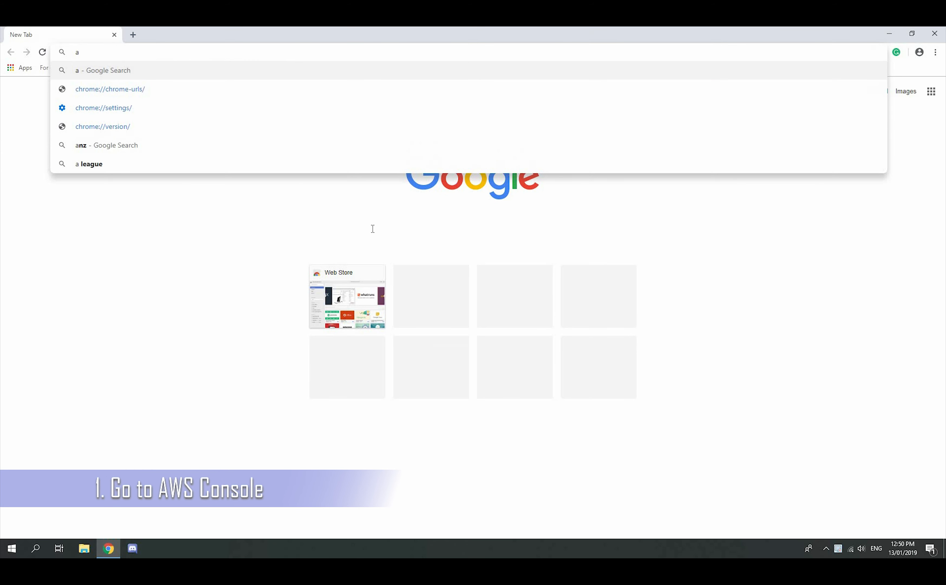
text(mzo)
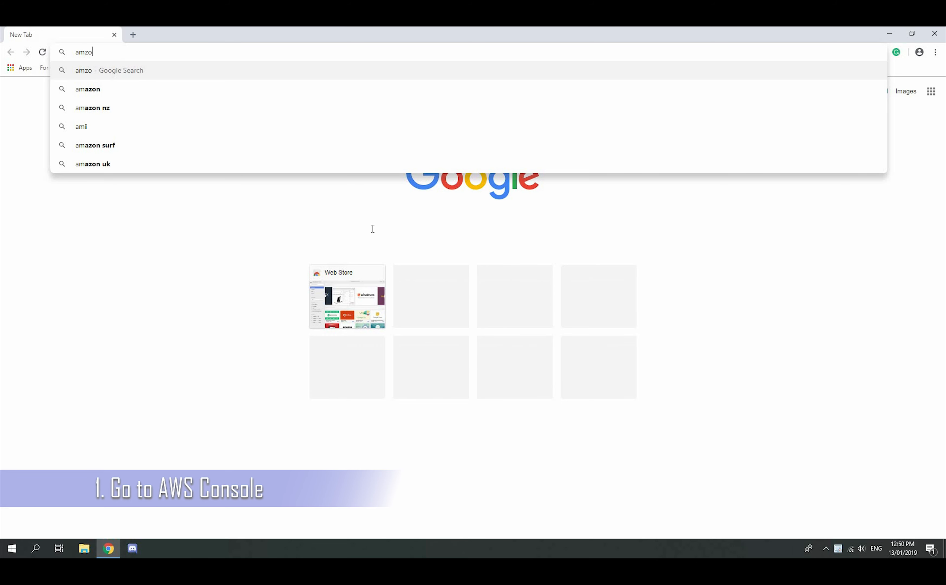
text(n console)
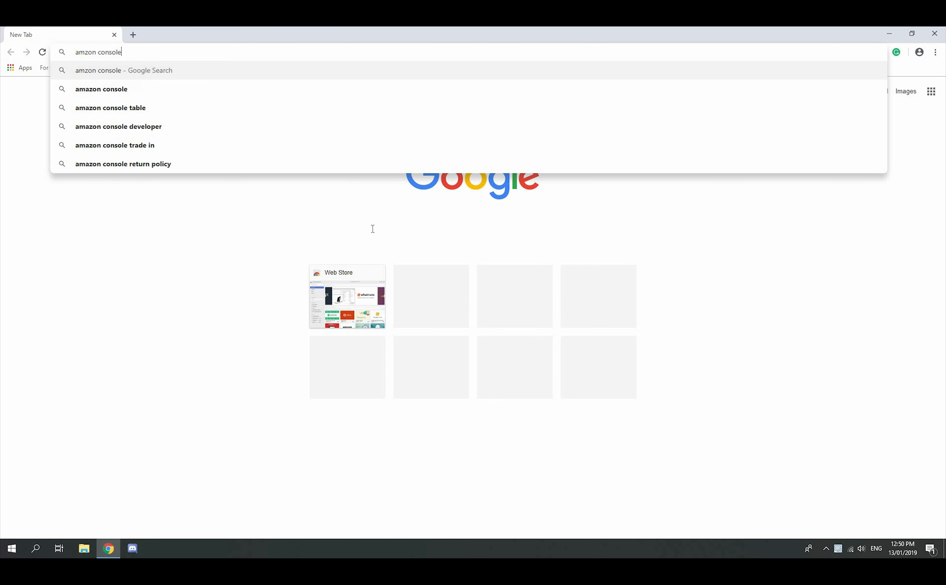
key(Return)
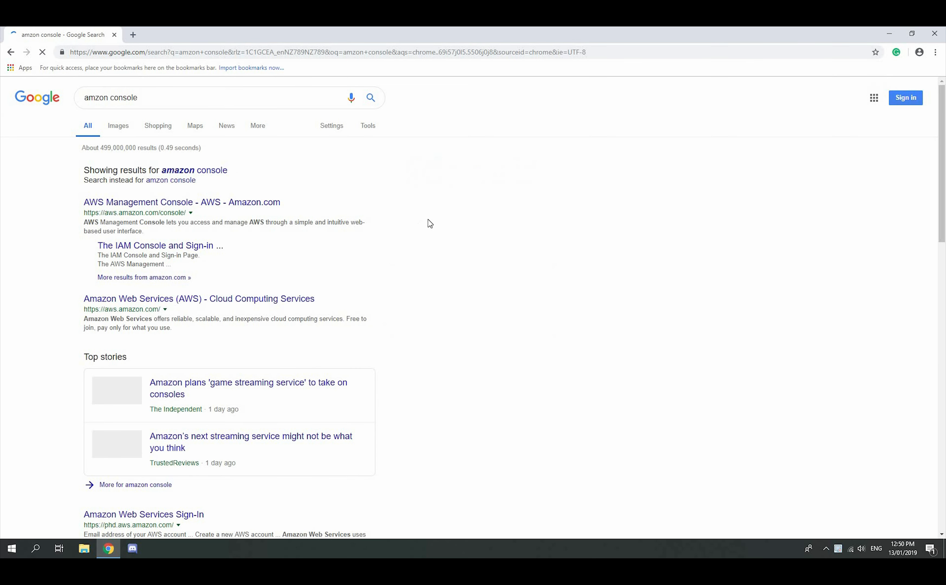
click(182, 207)
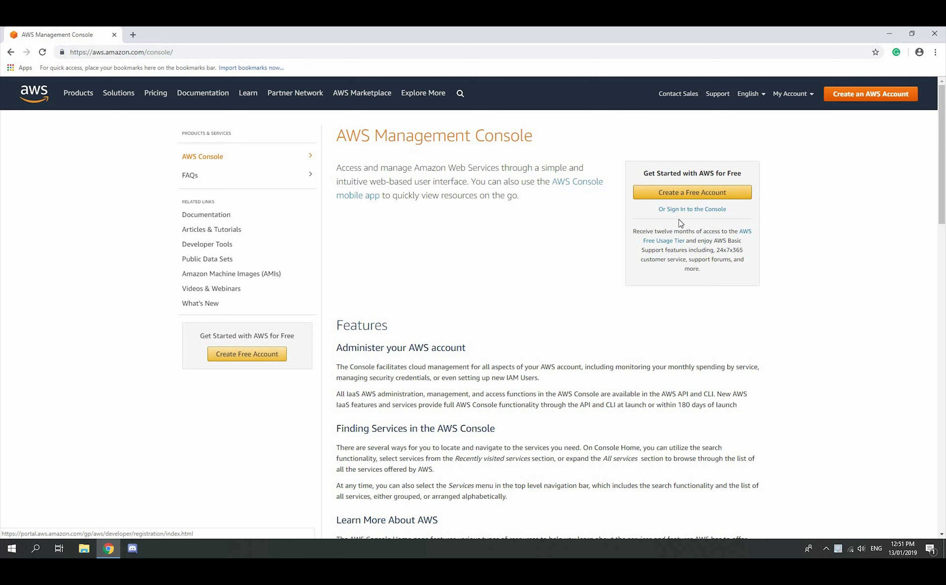
Step: Sign in to the console as root user with the account e-mail and password
click(683, 212)
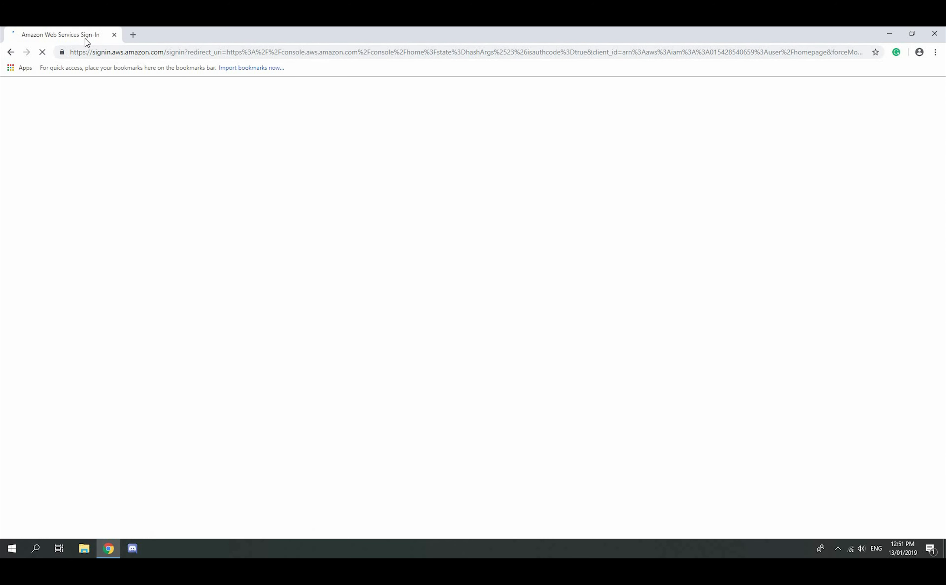
click(308, 209)
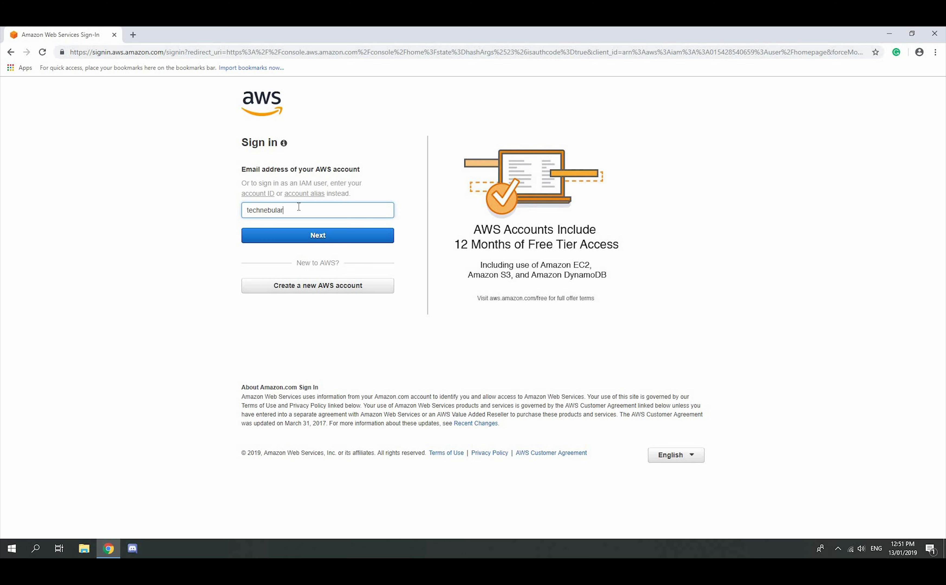
text(.com)
key(Return)
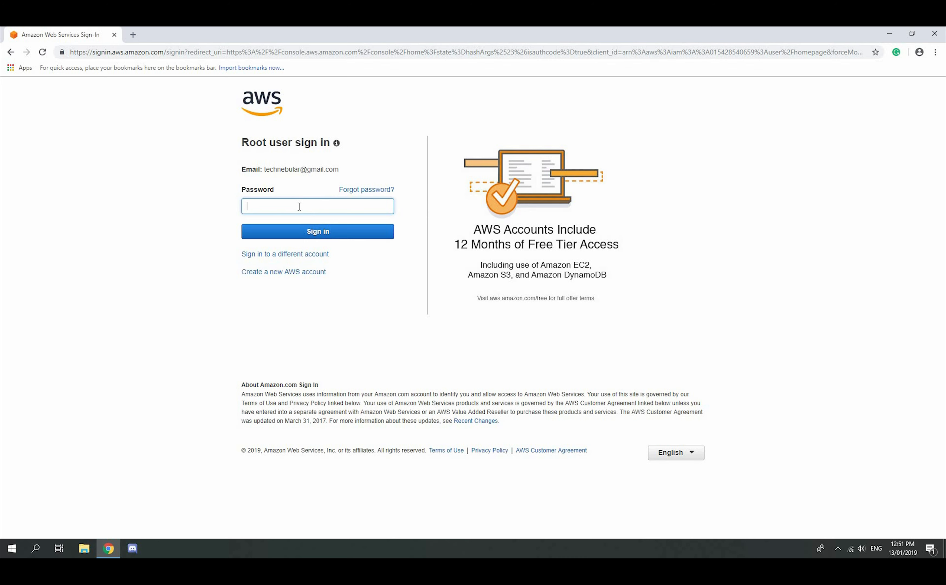
text(••••••••)
key(Return)
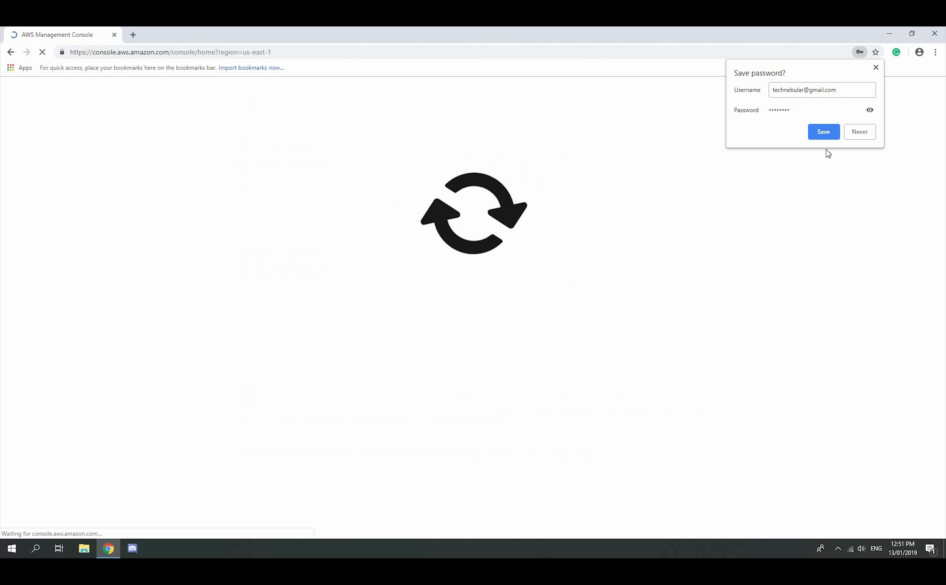
Step: Dismiss the save-password bubble, go to S3 from Services, and start creating a bucket
click(863, 134)
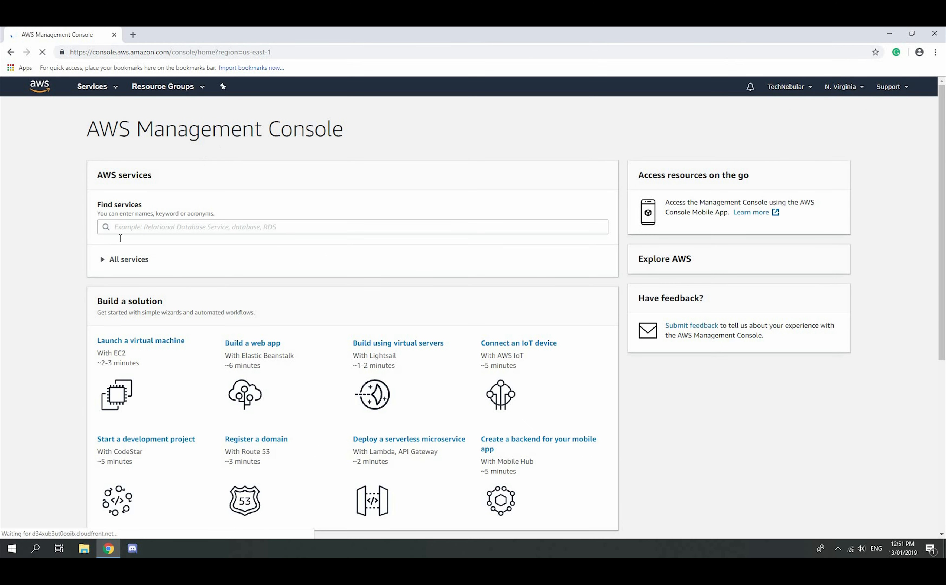
click(92, 87)
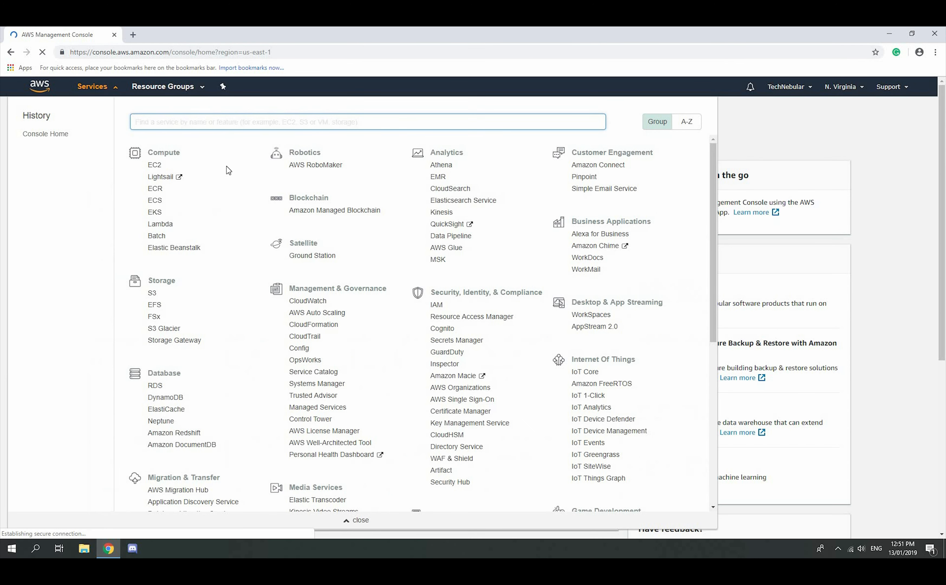
click(152, 294)
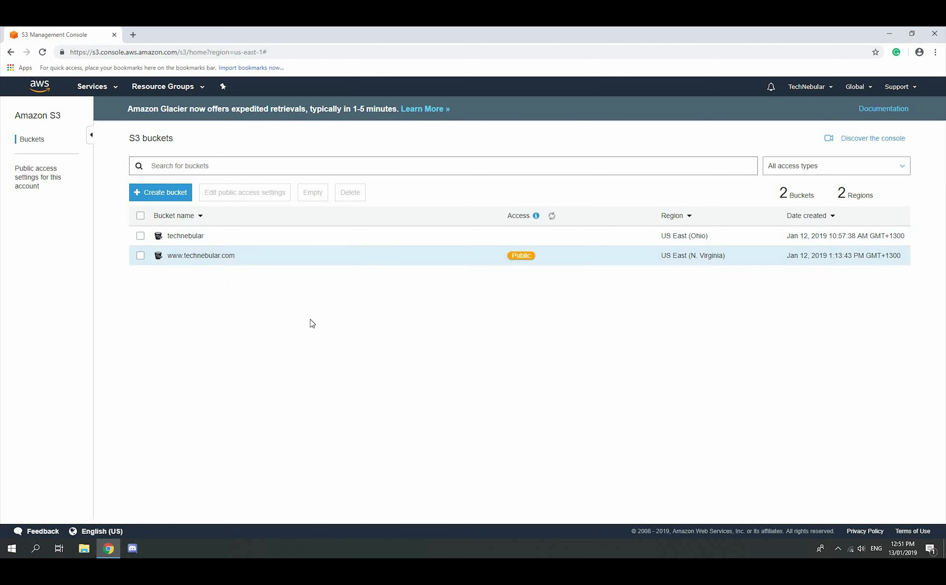
click(158, 193)
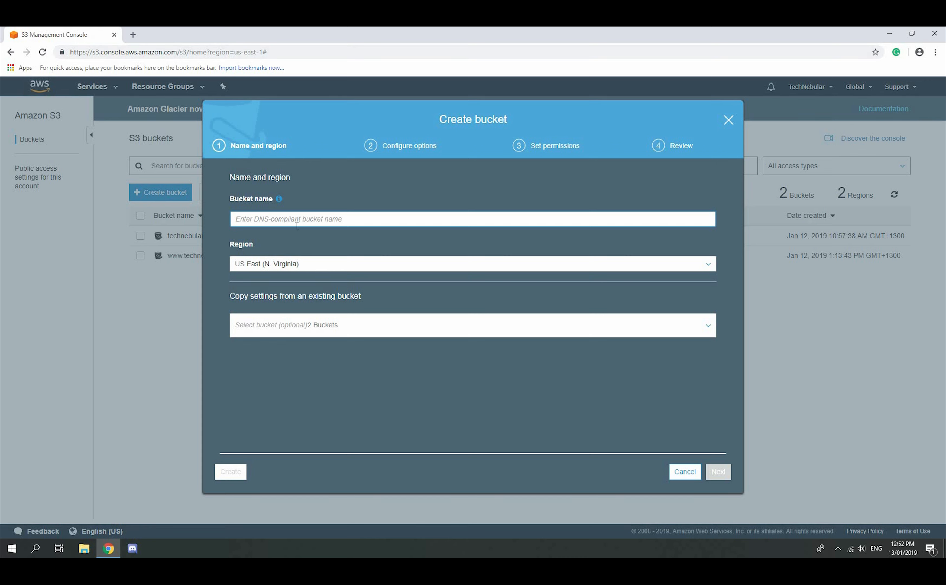
Step: In a new tab, search Google for GoDaddy and open the GoDaddy NZ domain offer page
click(132, 35)
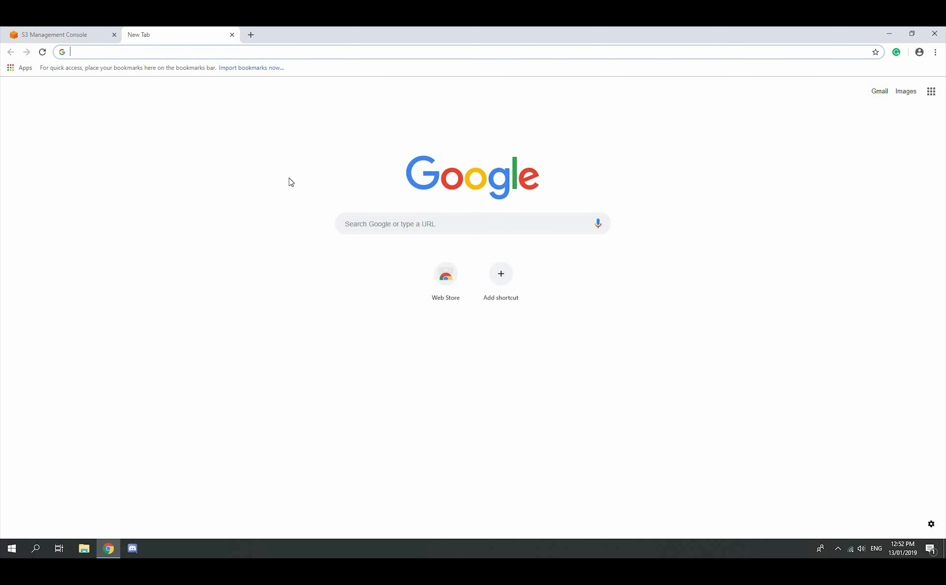
text(GODA)
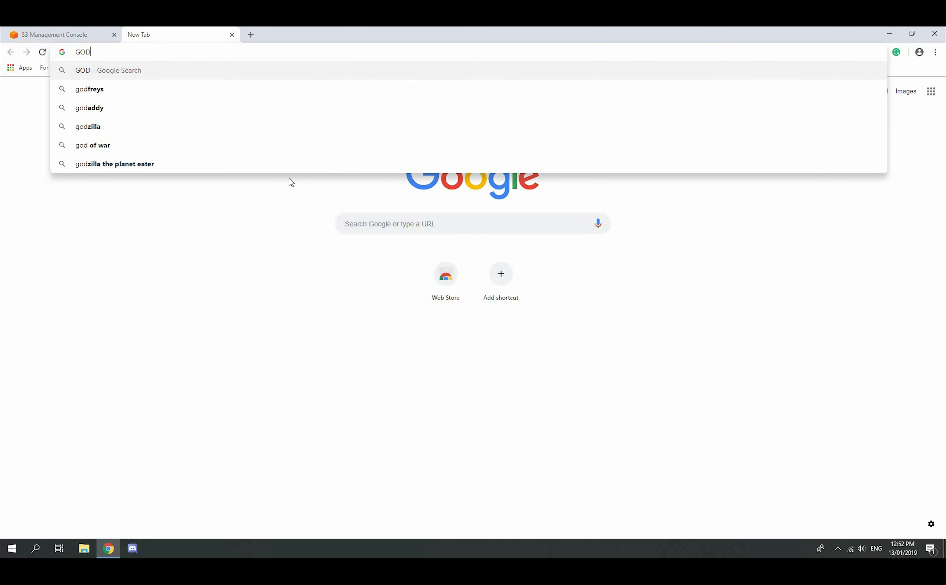
click(206, 89)
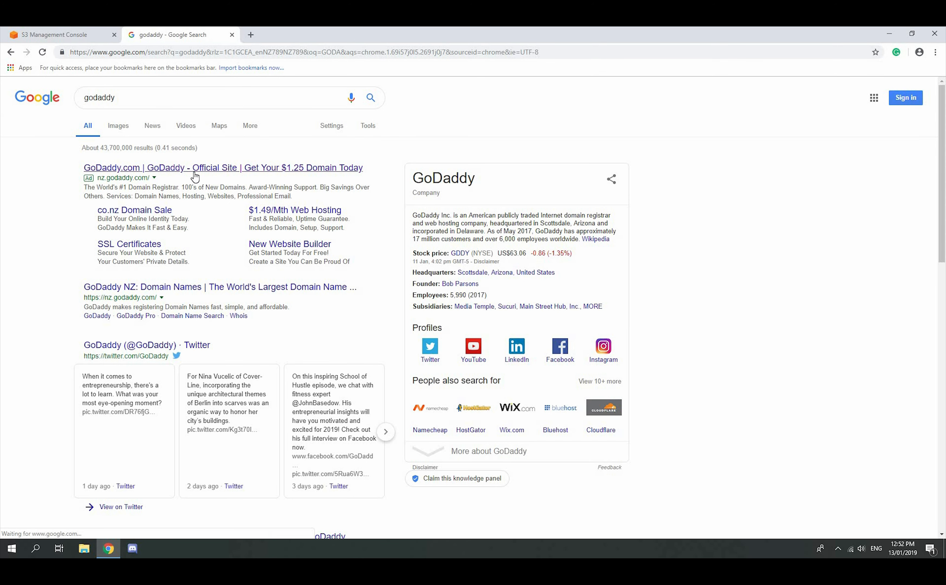
click(296, 171)
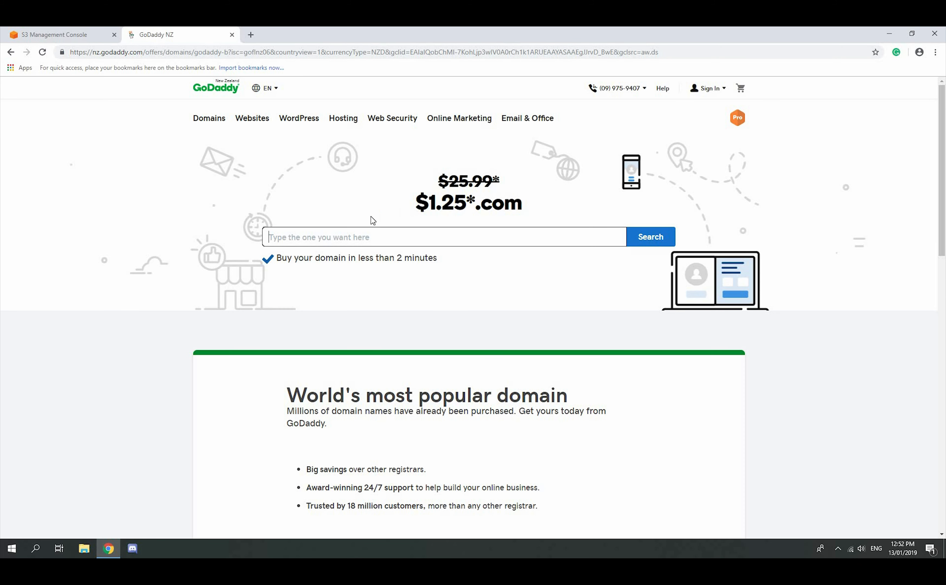
Step: Enter 'nebularit' in the GoDaddy domain search box
drag(429, 204, 466, 205)
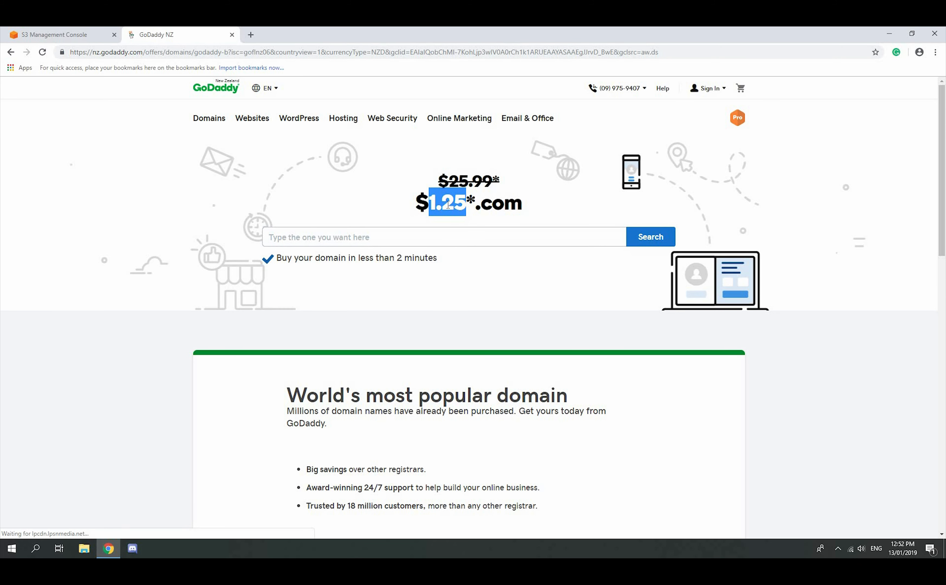
click(232, 224)
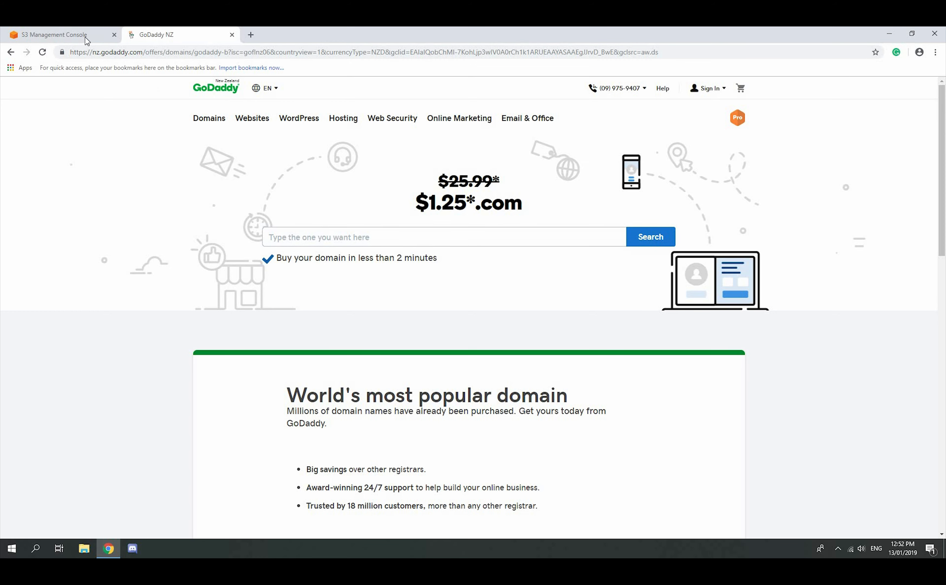
click(66, 32)
click(169, 32)
click(413, 244)
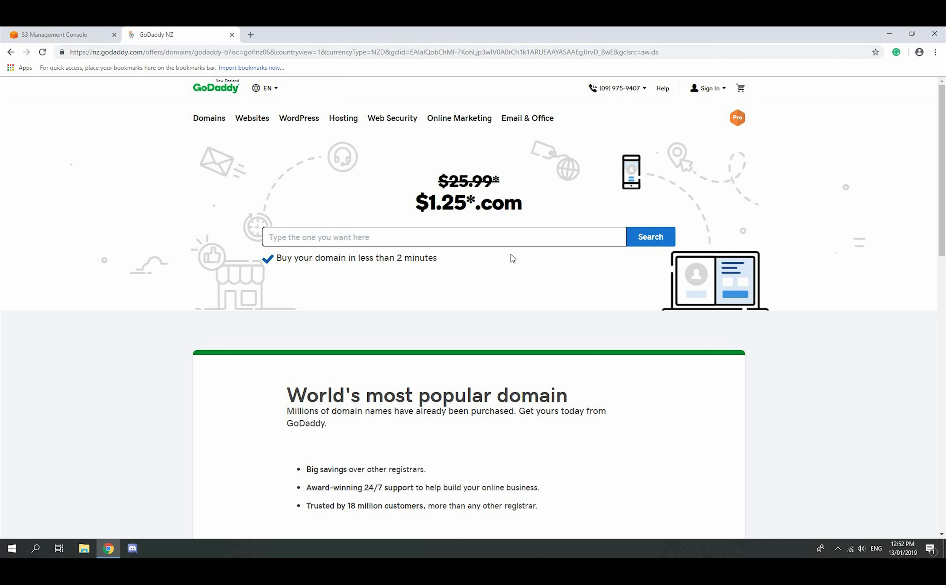
text(nebularit)
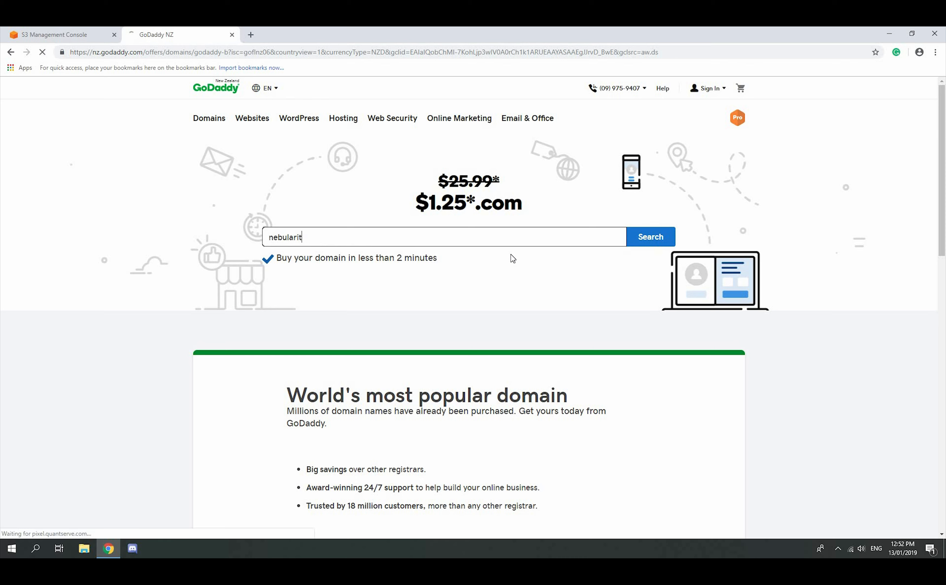
Step: Add nebularit.com to the cart, turn off the free website option, and continue to checkout
click(660, 238)
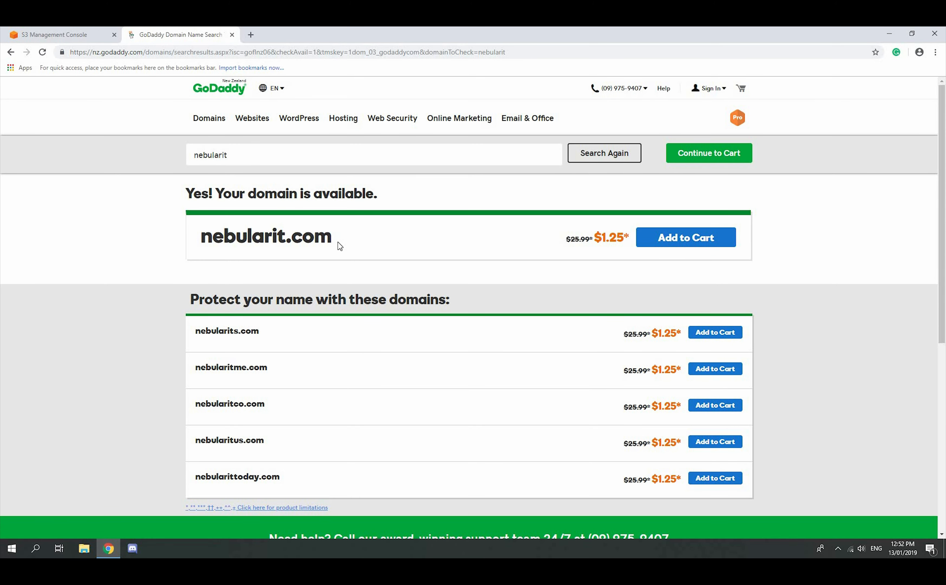
click(684, 238)
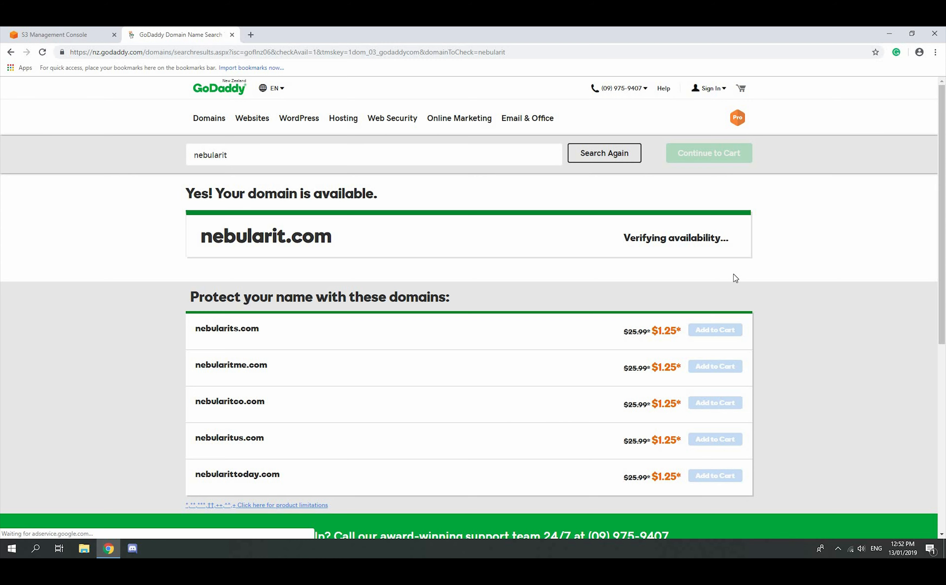
click(715, 157)
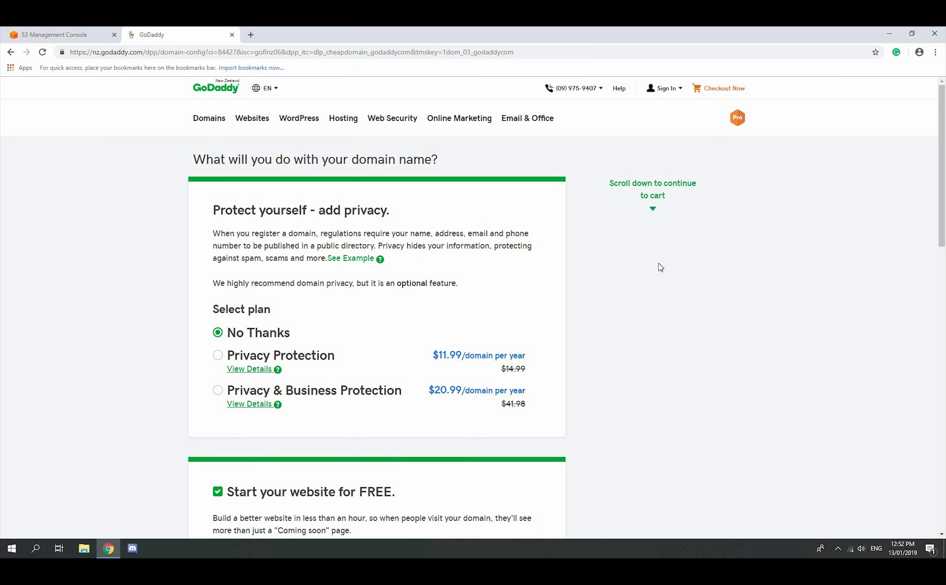
scroll(335, 346, down, 1)
scroll(335, 347, down, 4)
click(340, 339)
scroll(388, 350, up, 3)
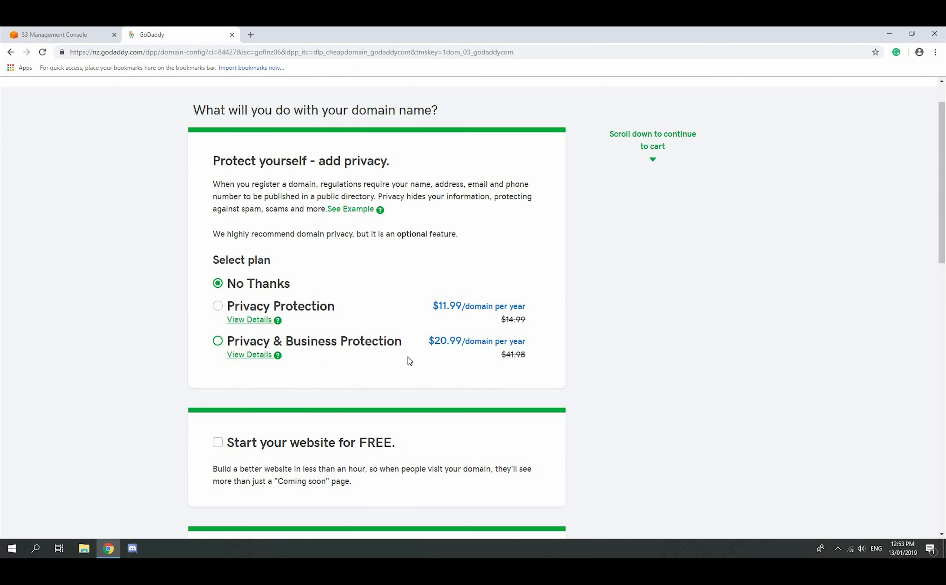
scroll(271, 337, down, 6)
scroll(236, 350, down, 7)
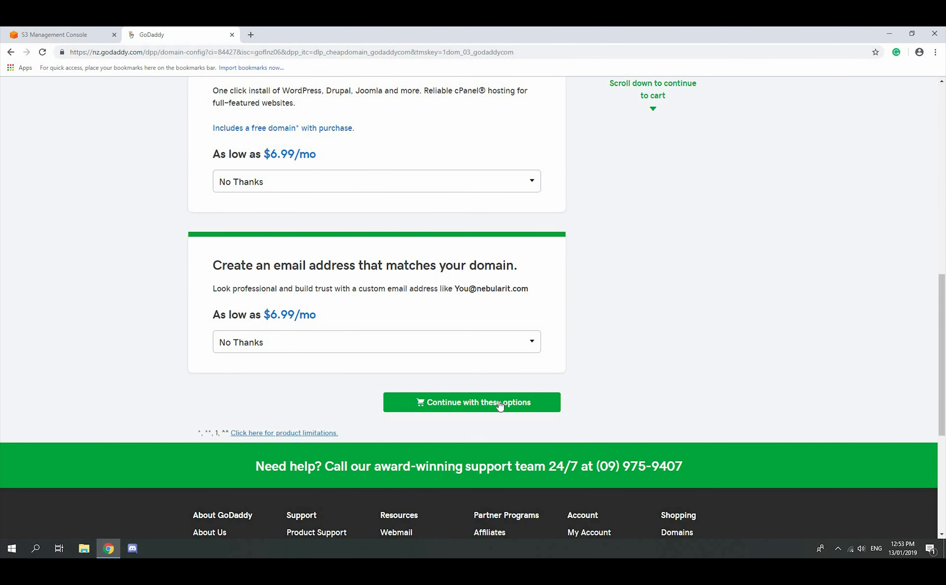
click(500, 406)
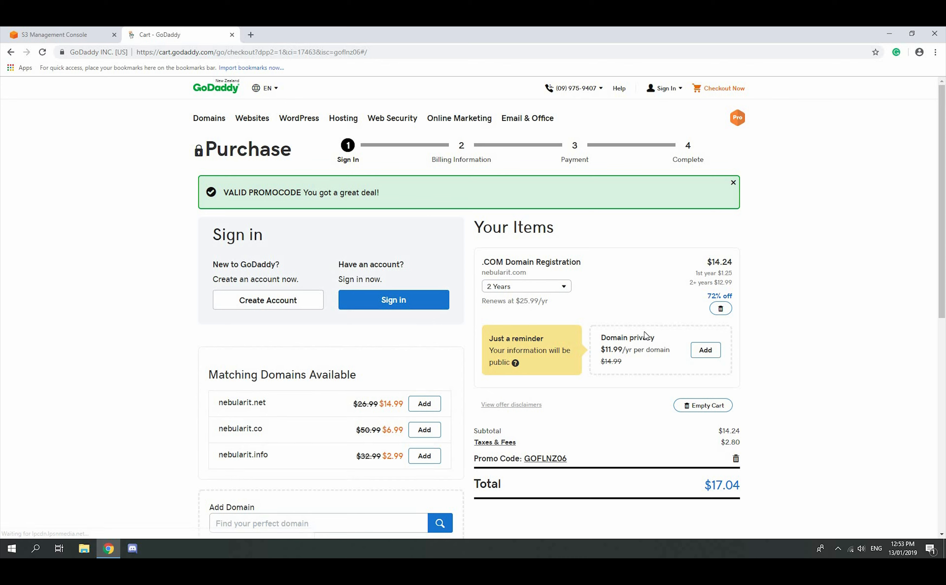
Step: Change the registration term to 1 Year and bring up the Create Account form
click(518, 287)
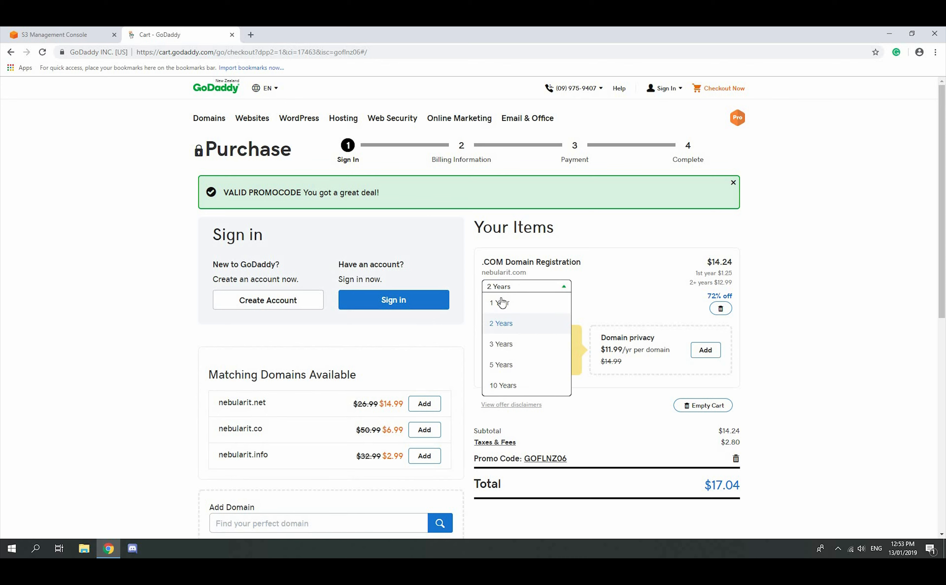
click(504, 303)
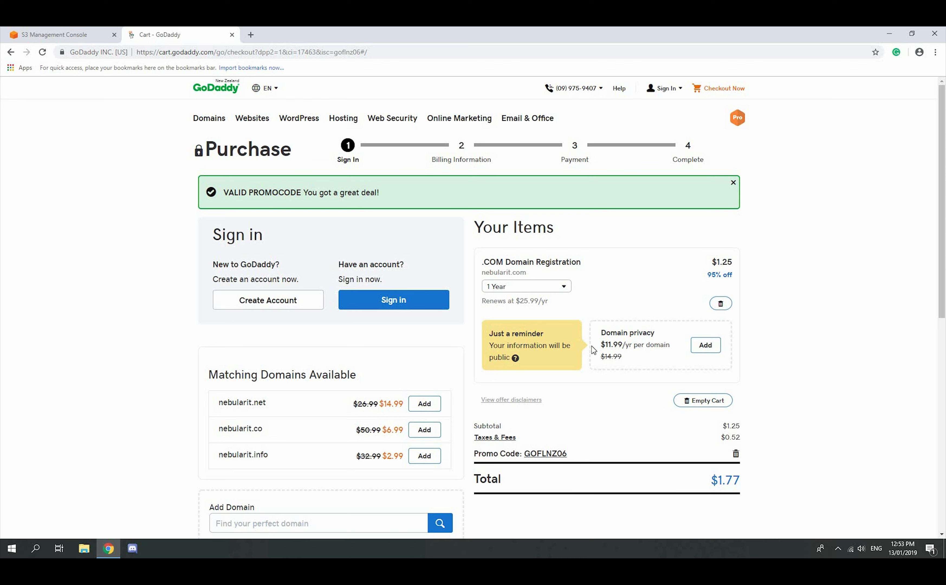
click(265, 308)
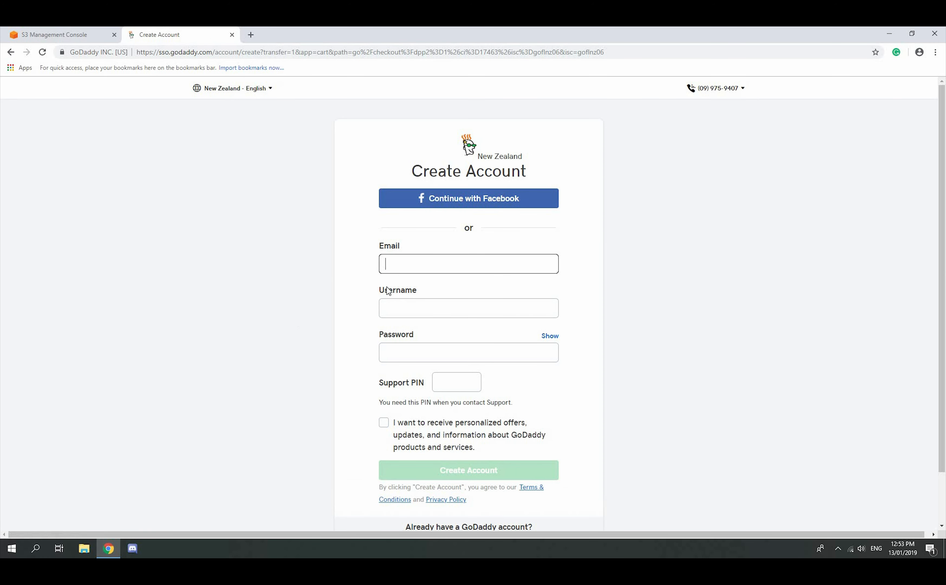
Step: Enter the account e-mail, keep the auto-filled username, and set a password and support PIN
click(467, 261)
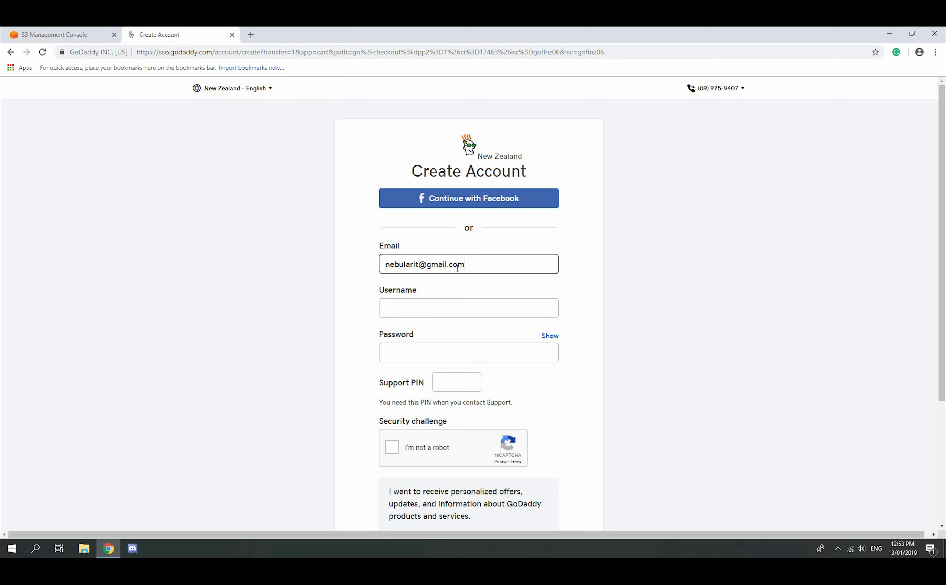
key(Tab)
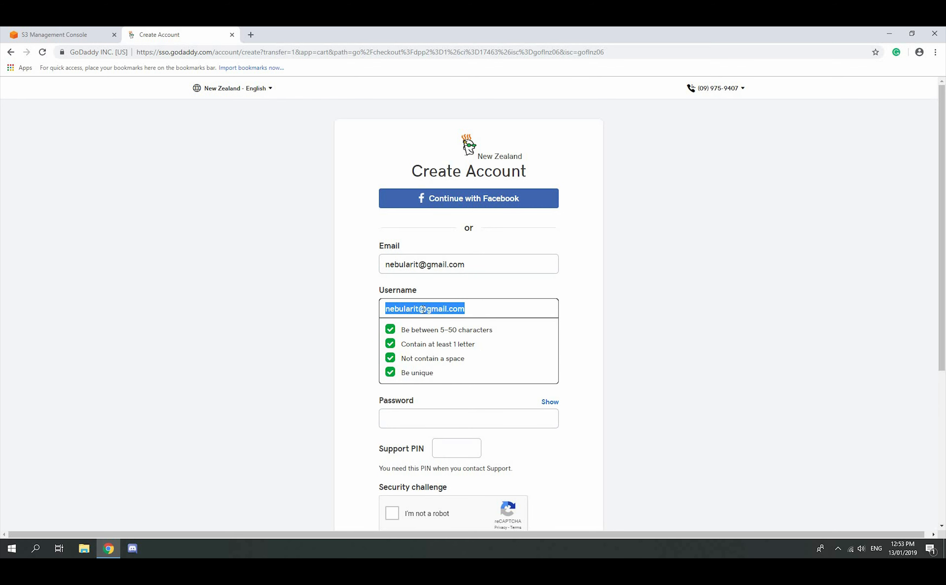
click(438, 308)
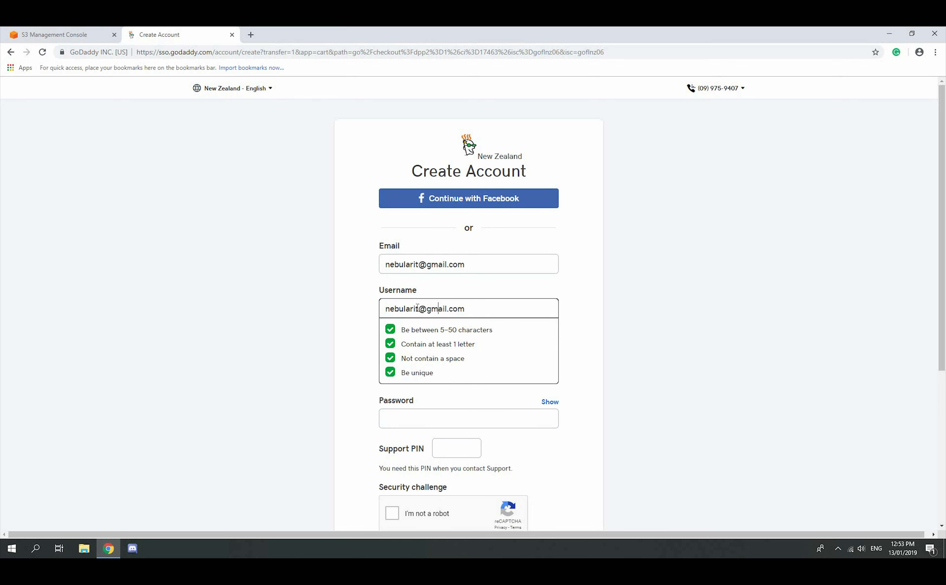
click(730, 319)
drag(483, 310, 447, 310)
click(679, 318)
click(417, 349)
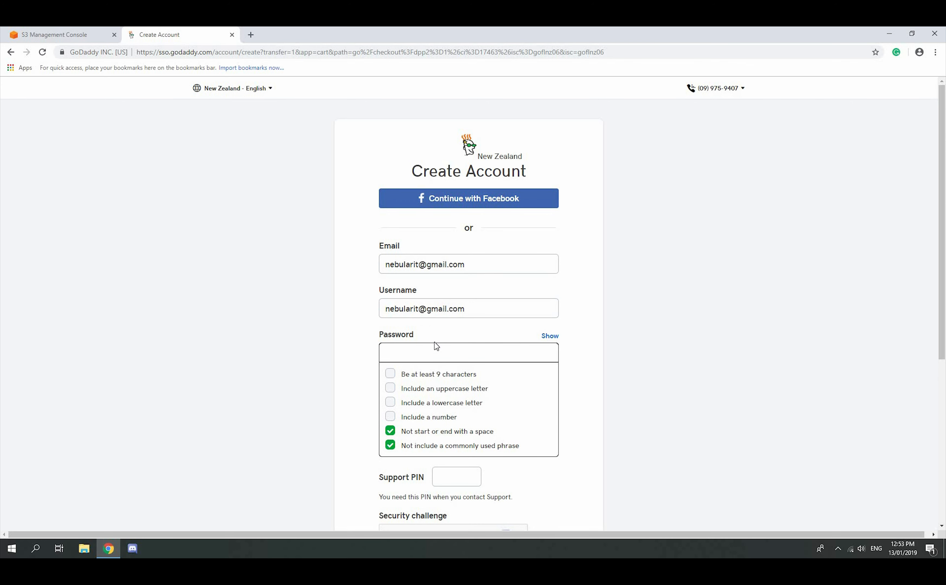
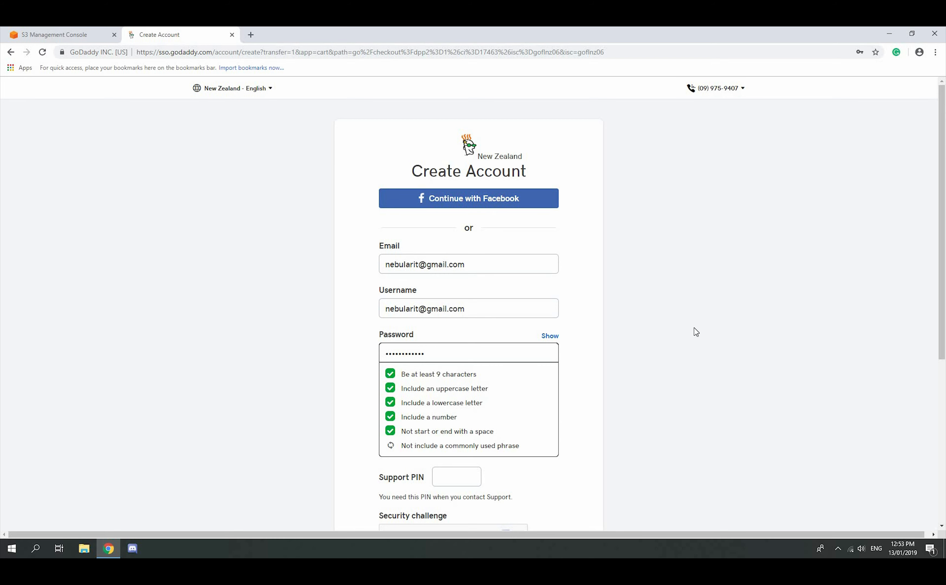
click(695, 331)
click(446, 378)
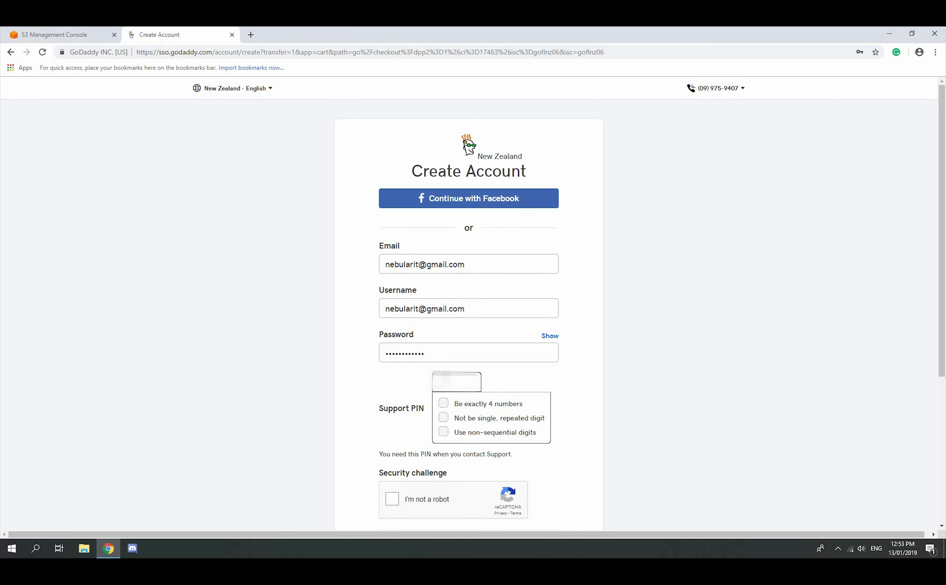
click(609, 374)
scroll(609, 374, down, 2)
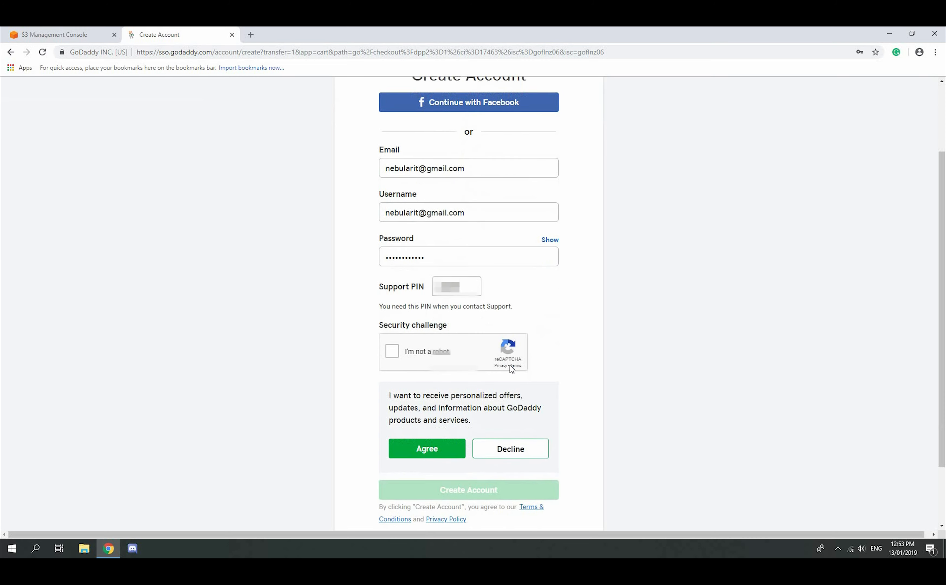
Step: Solve the reCAPTCHA by marking the palm-tree images, then the car images
click(392, 349)
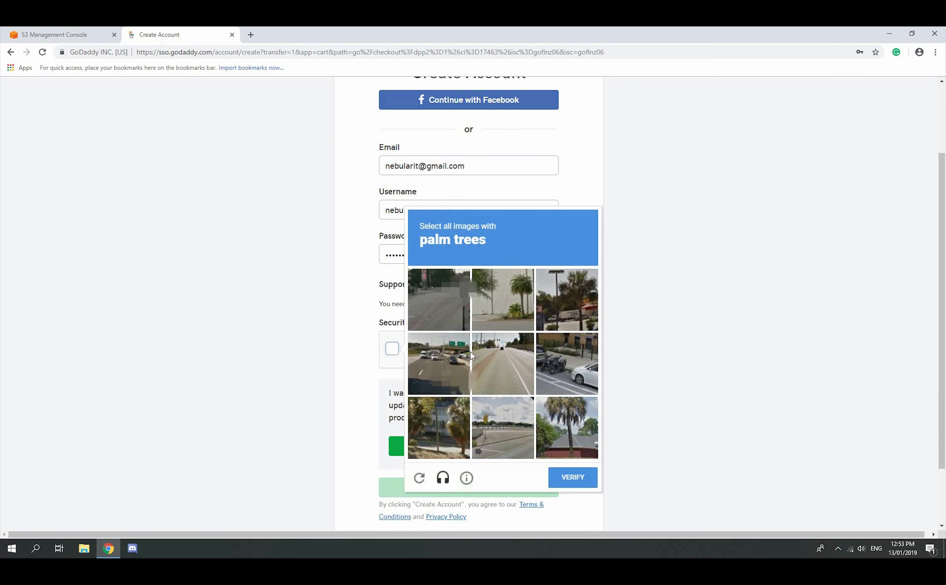
click(500, 297)
click(434, 426)
click(503, 425)
click(579, 411)
click(570, 288)
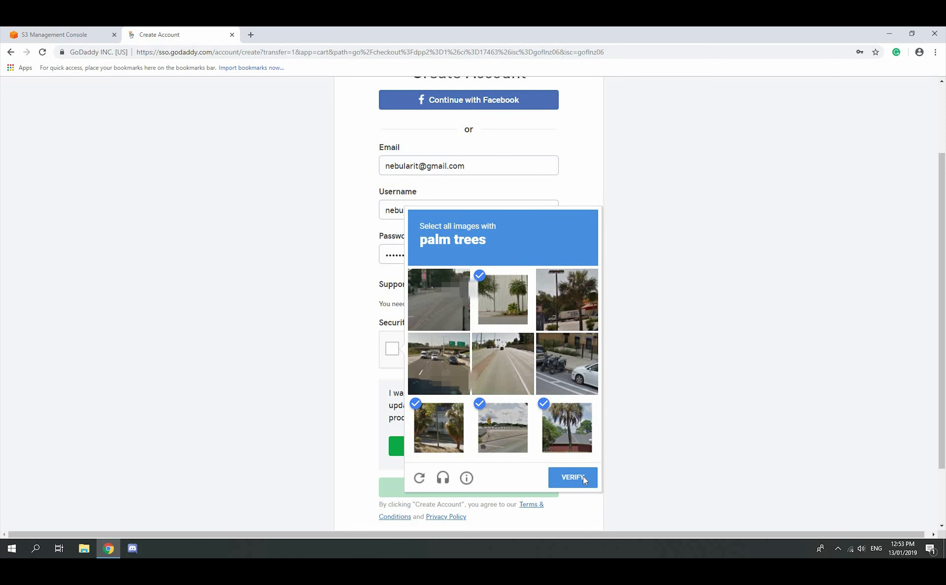
click(579, 477)
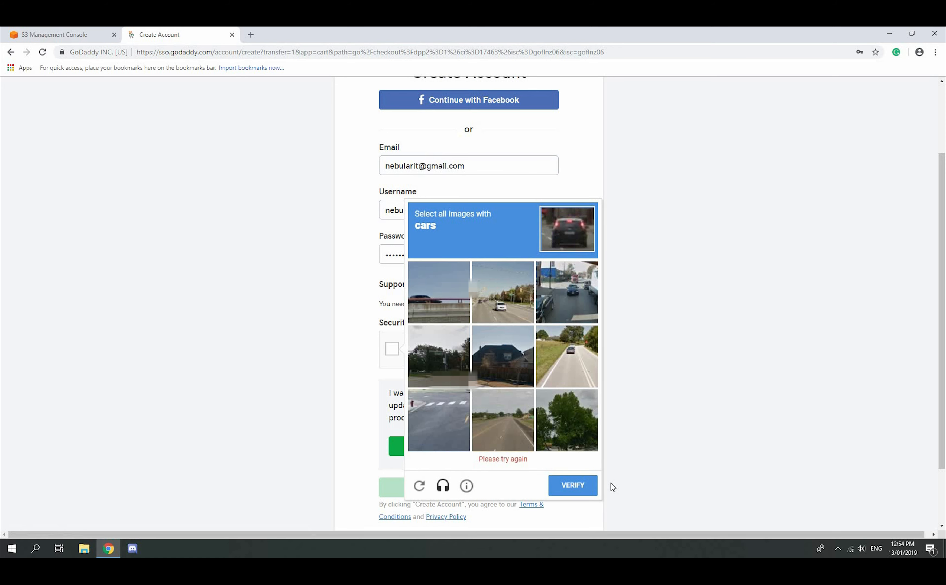
click(492, 304)
click(567, 300)
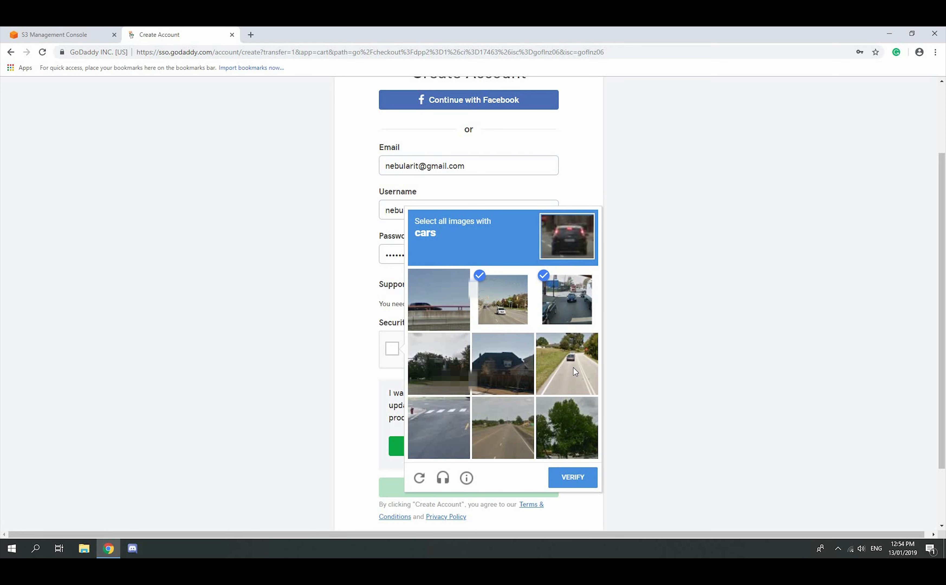
click(573, 368)
click(585, 478)
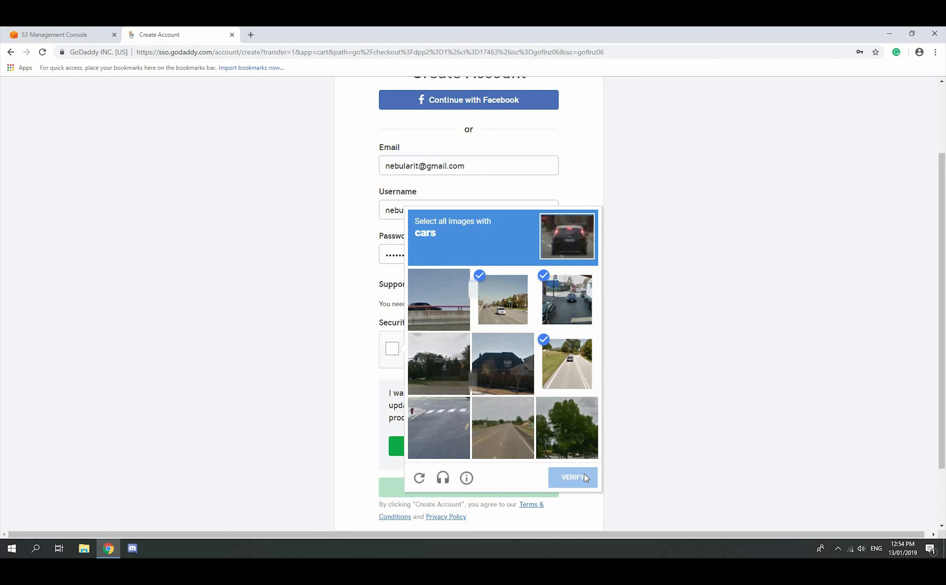
Step: Agree to GoDaddy offers, create the account, and dismiss the save-password bubble
click(432, 449)
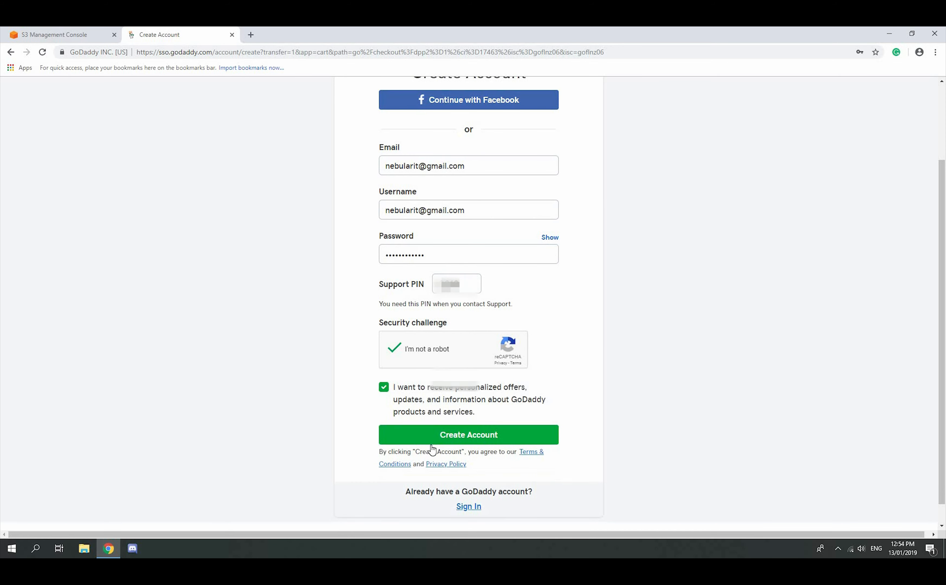
click(535, 431)
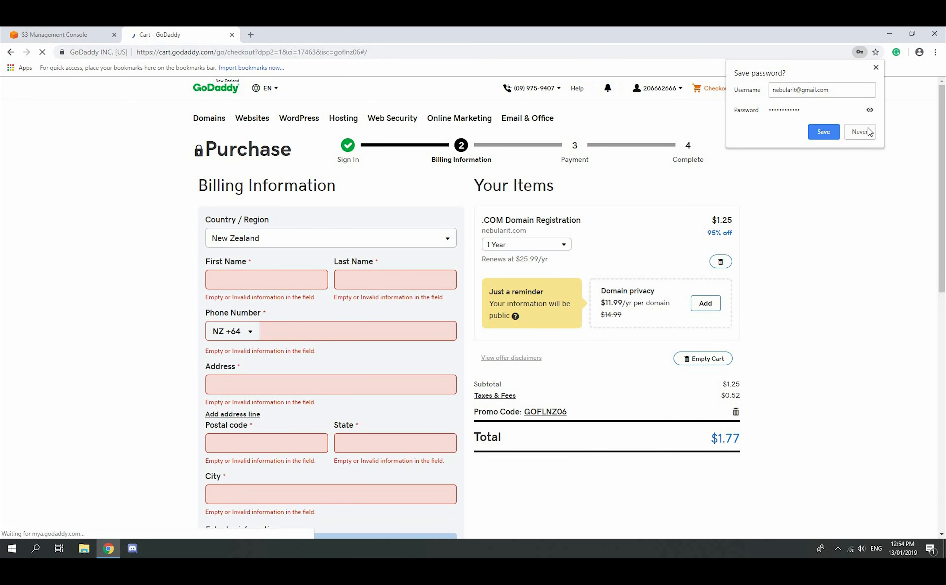
click(868, 132)
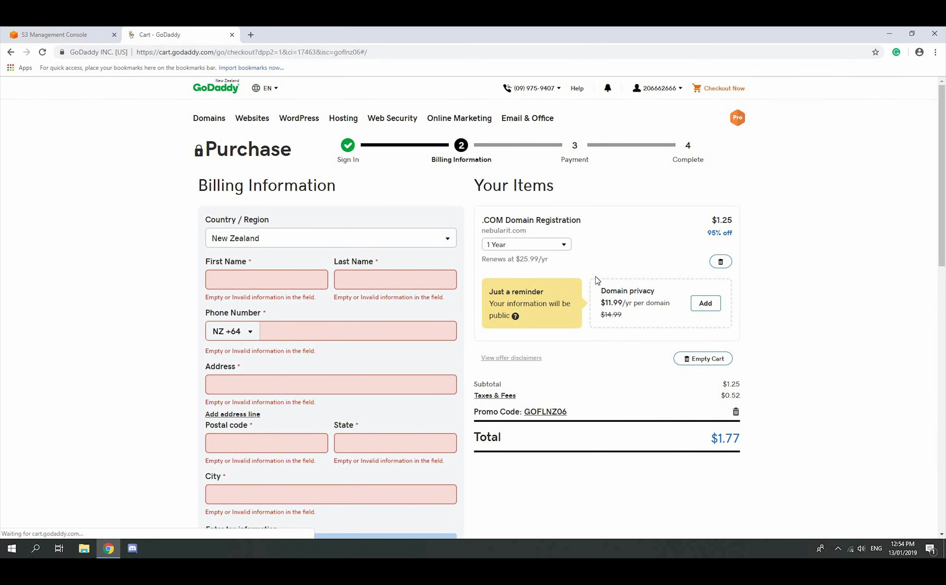
Step: Enter the billing first name, last name and phone number
click(257, 280)
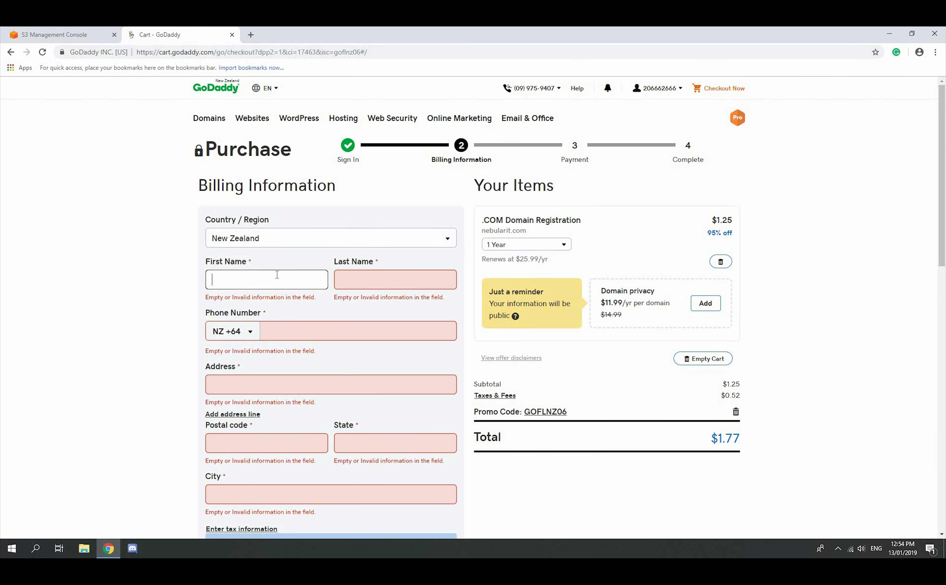
text(m)
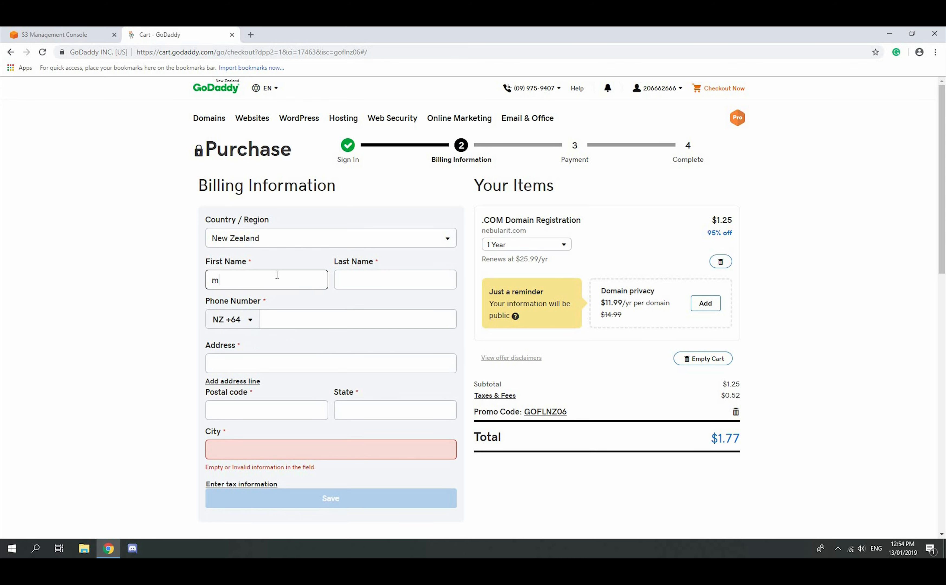
key(BackSpace)
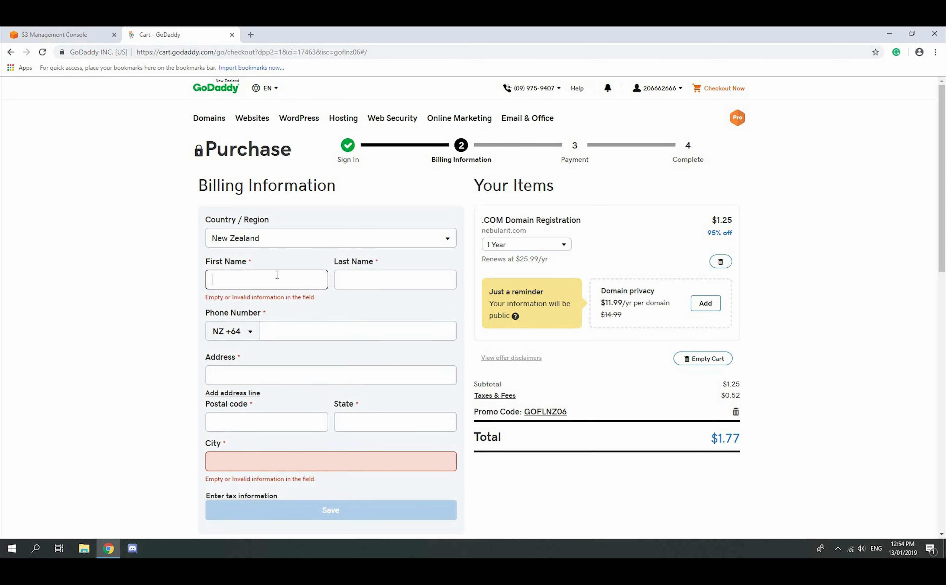
text(John)
key(Tab)
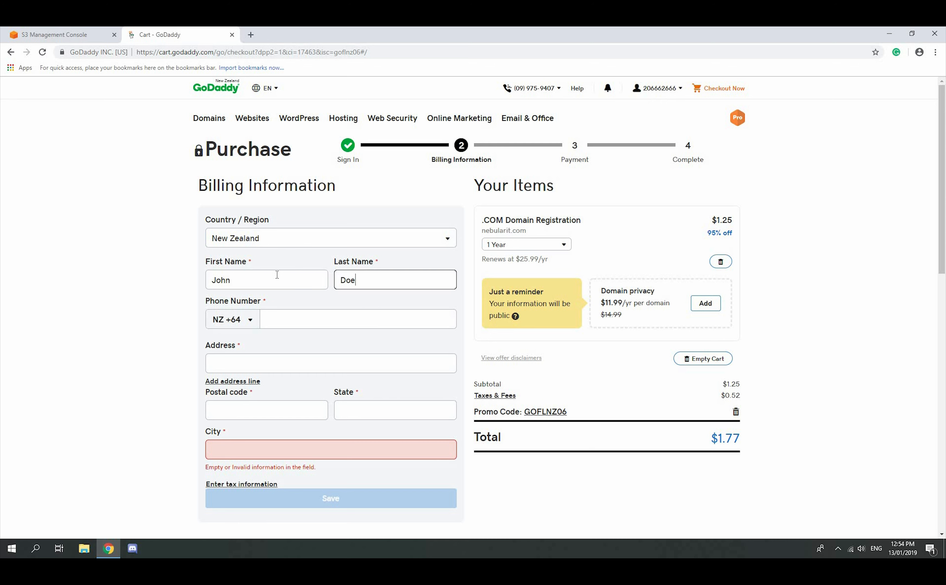
click(326, 327)
text(+64.02)
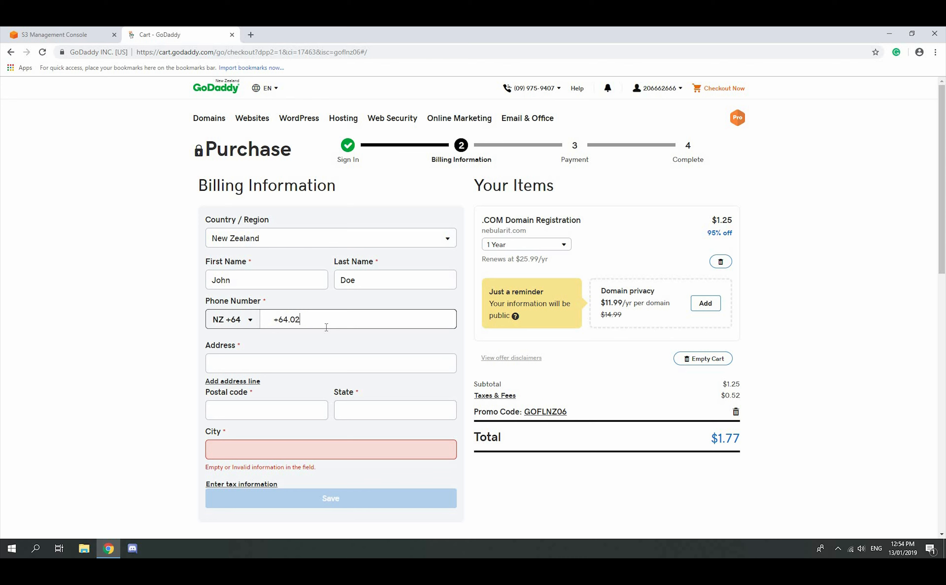
key(BackSpace)
key(BackSpace)
key(BackSpace)
key(BackSpace)
key(BackSpace)
text(+64.02)
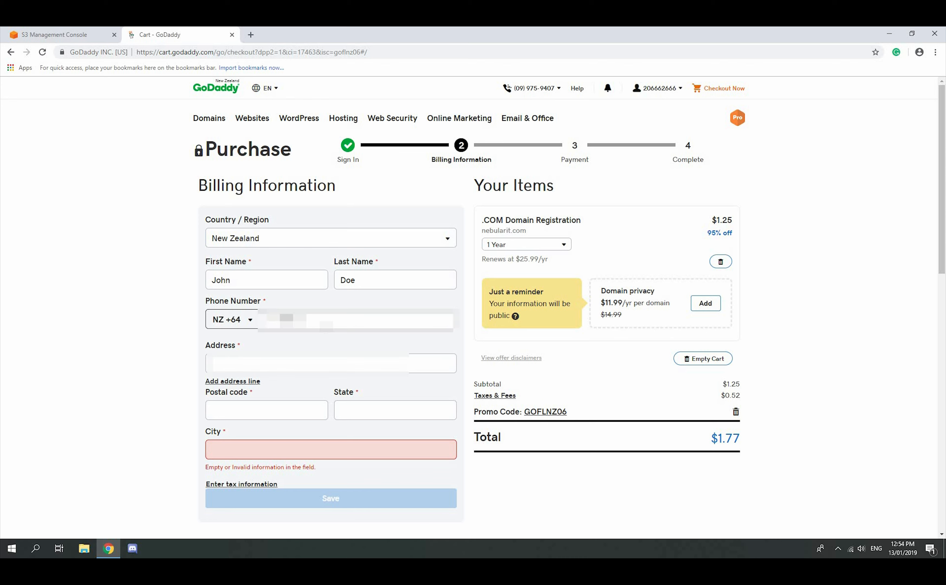
text(?????)
Step: Enter the street address, postal code and state, then save the billing information
click(313, 363)
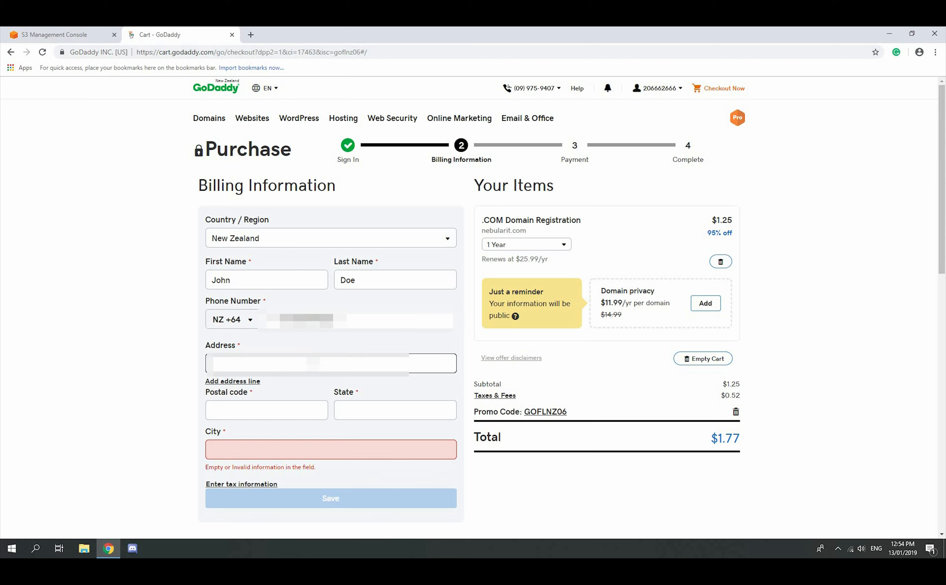
text(?)
key(BackSpace)
text(????????)
click(281, 415)
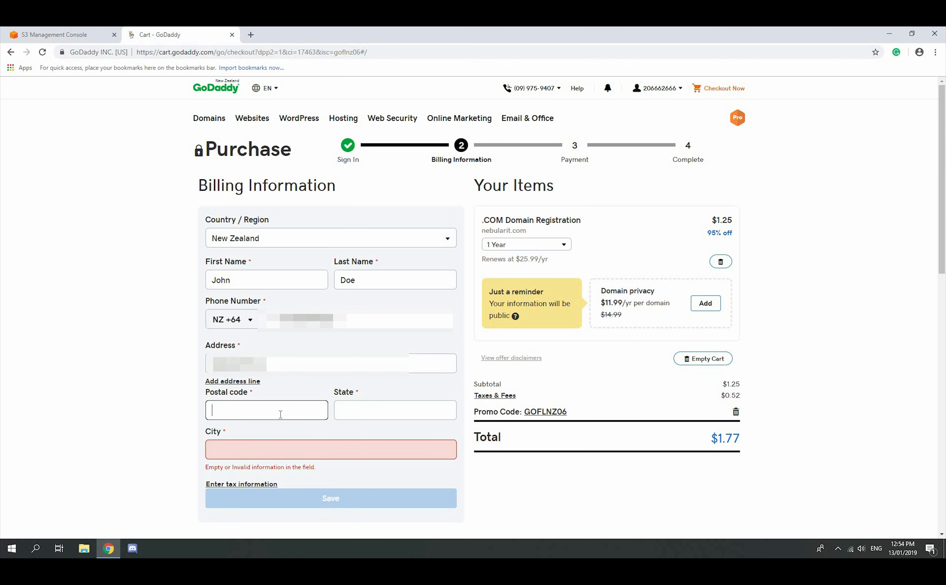
text(5042)
click(387, 413)
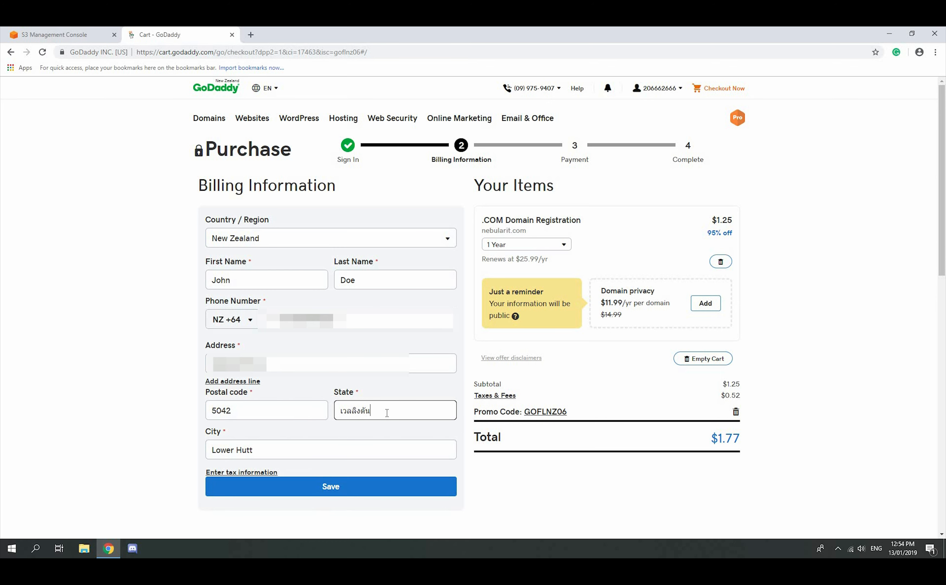
drag(387, 413, 309, 413)
key(BackSpace)
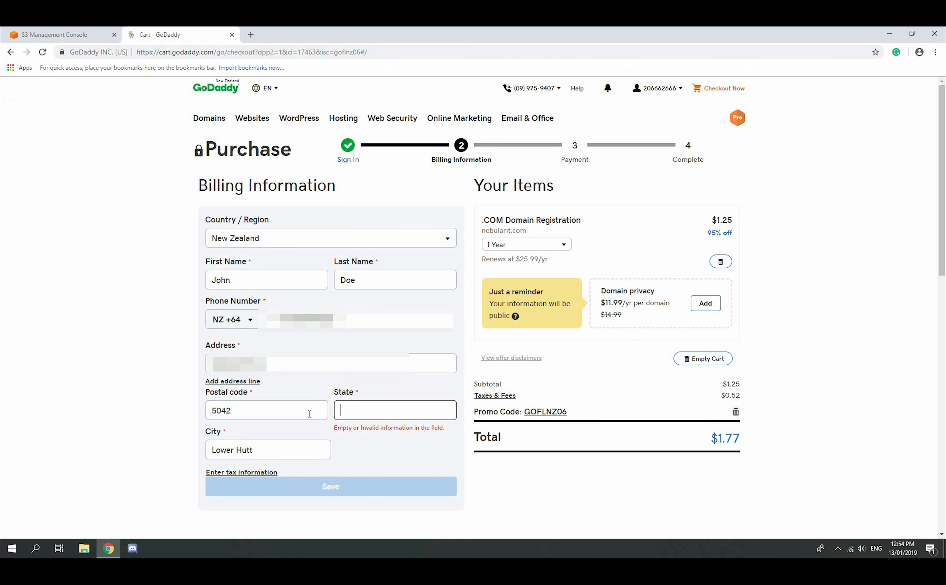
text(Beac)
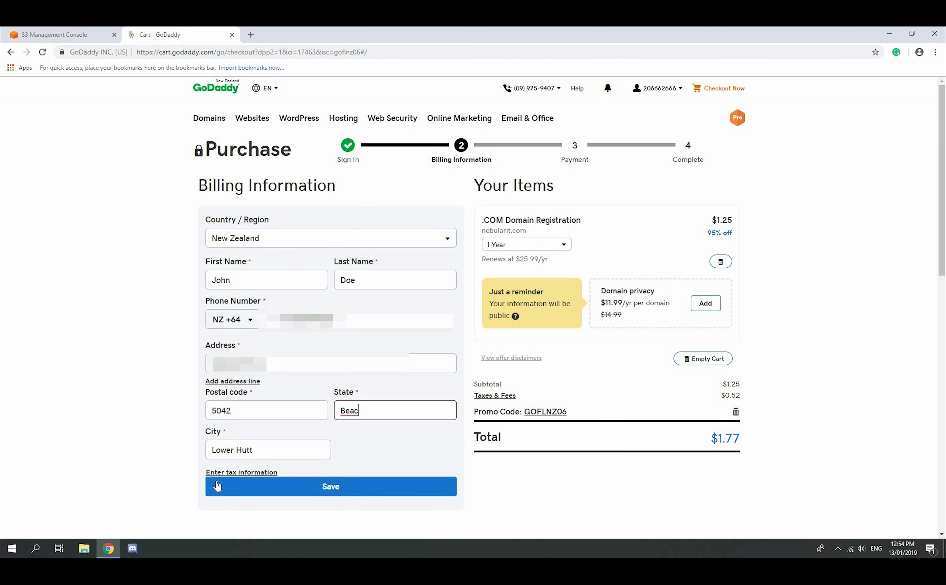
text(h)
click(361, 486)
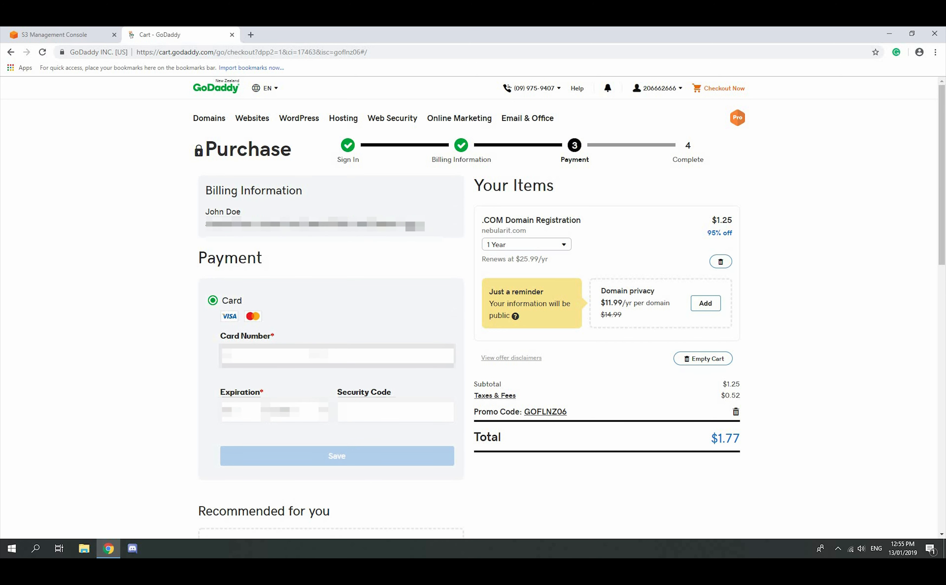
Step: Enter and save the card number, expiration date and security code, declining to save the card
text(********)
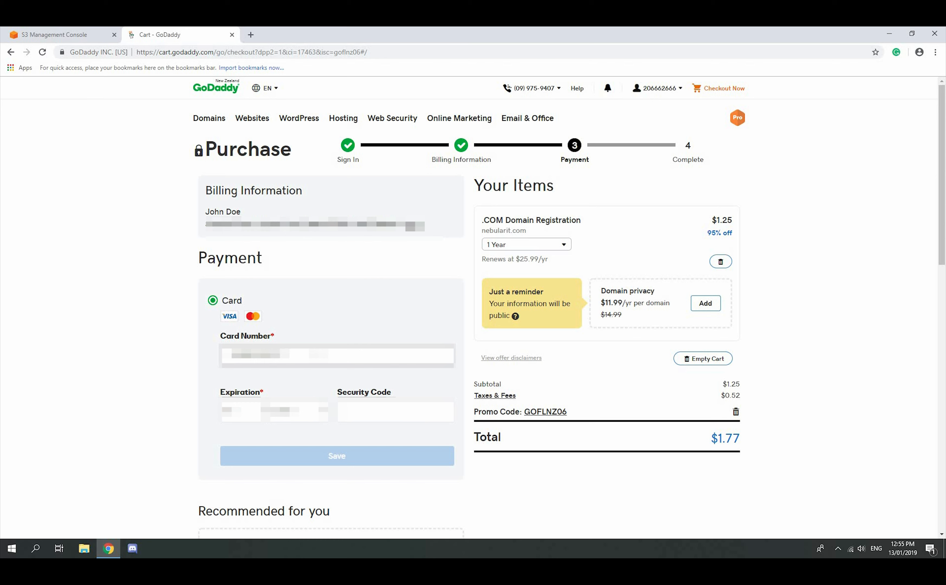
text(***)
click(232, 418)
click(240, 390)
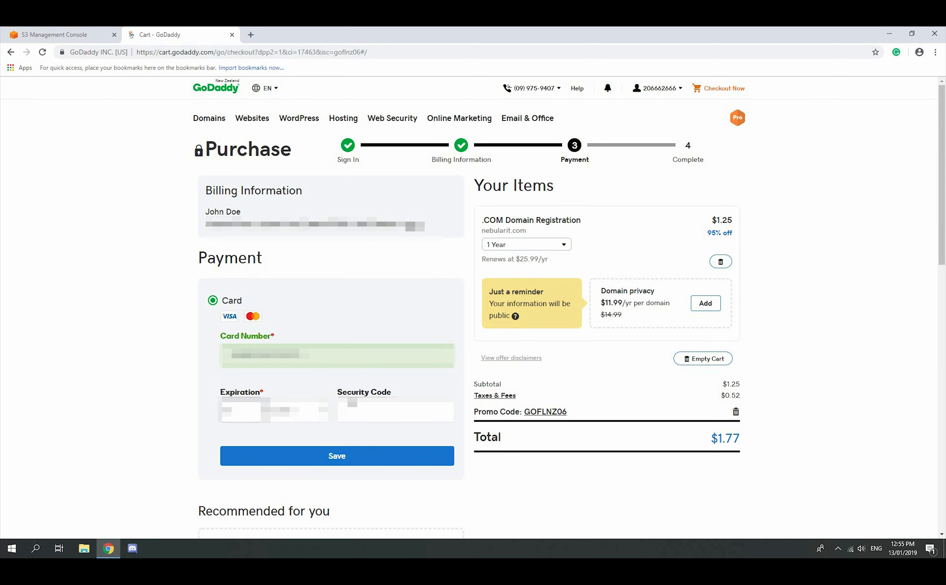
click(372, 411)
text(*)
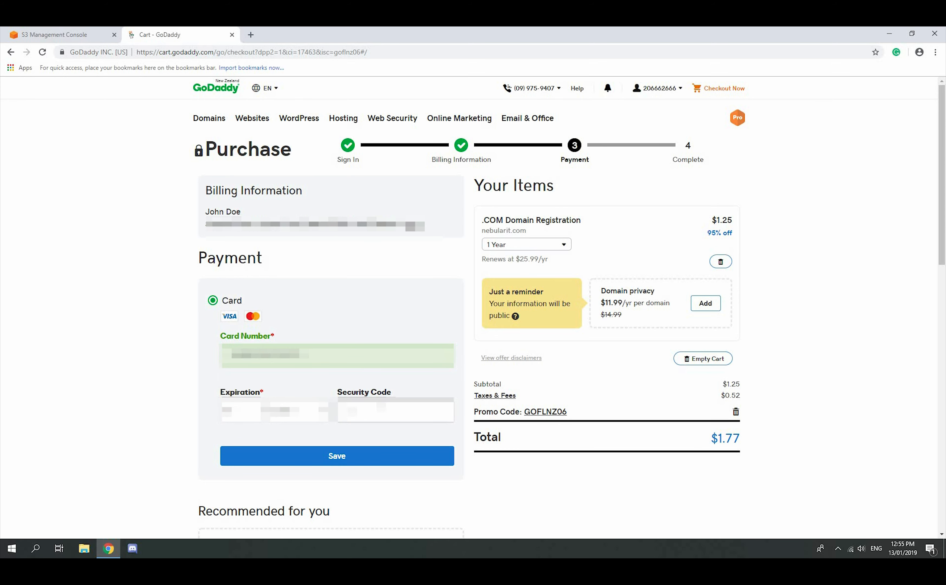
text(***)
click(337, 456)
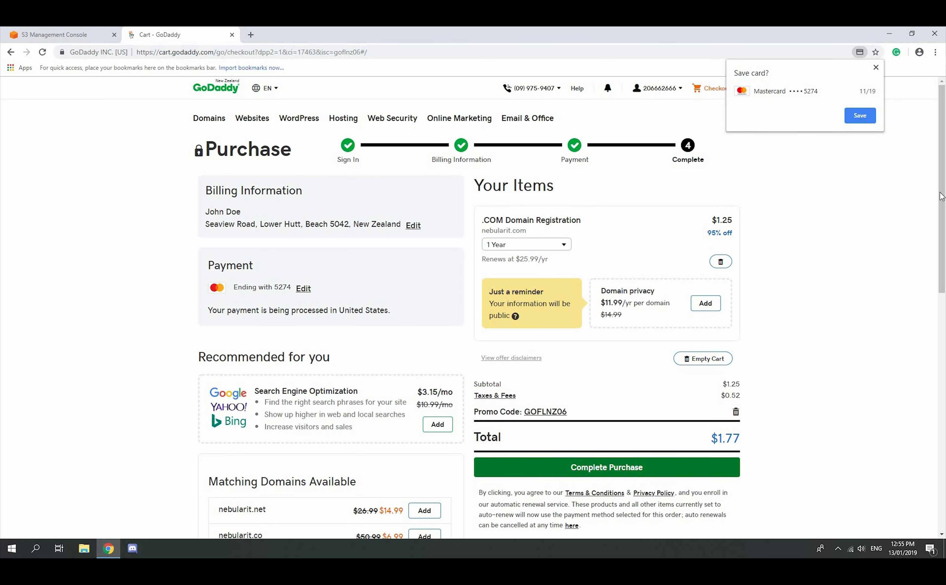
click(875, 68)
Step: Complete the $1.77 purchase of nebularit.com and return to the S3 console tab
click(617, 468)
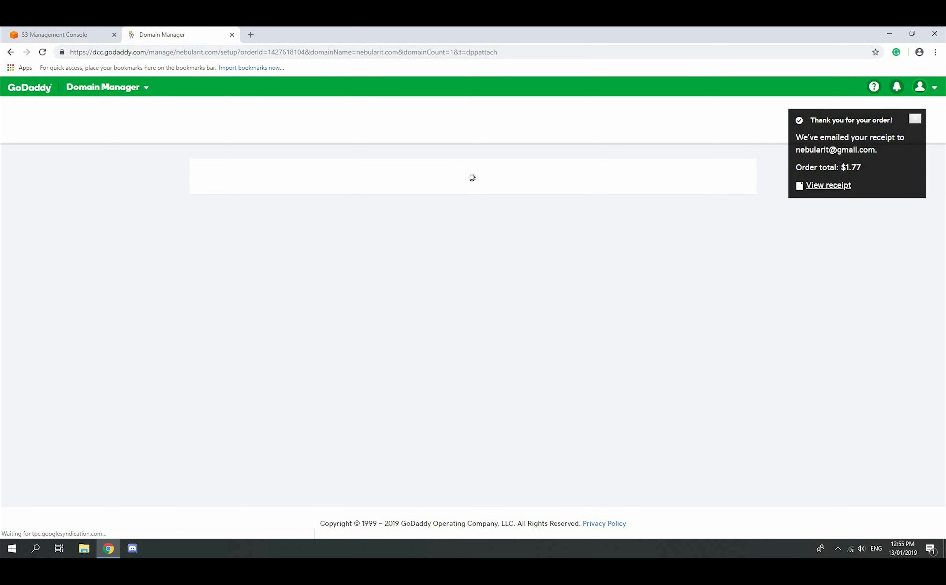
drag(839, 167, 865, 169)
click(825, 348)
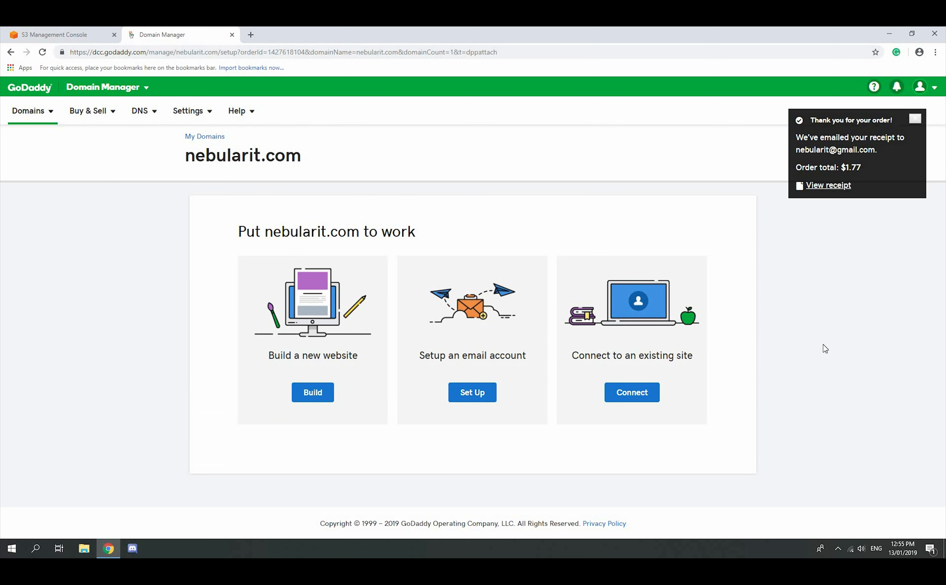
drag(195, 156, 286, 156)
click(264, 167)
click(55, 32)
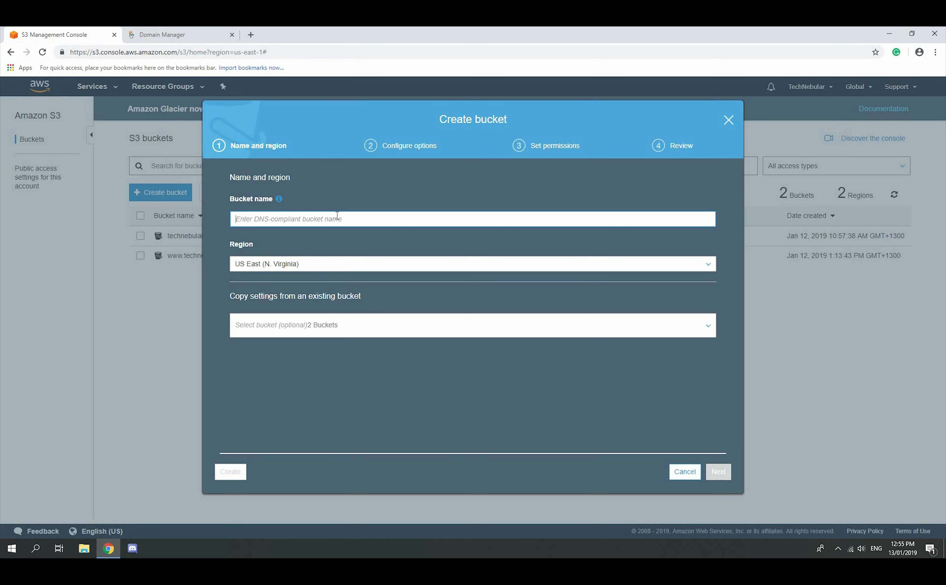
text(www.)
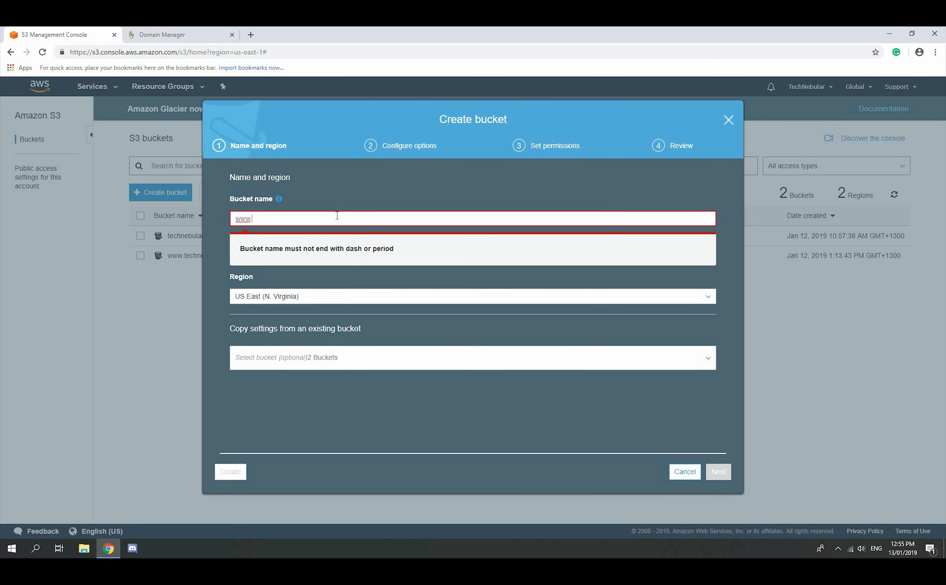
text(nebular)
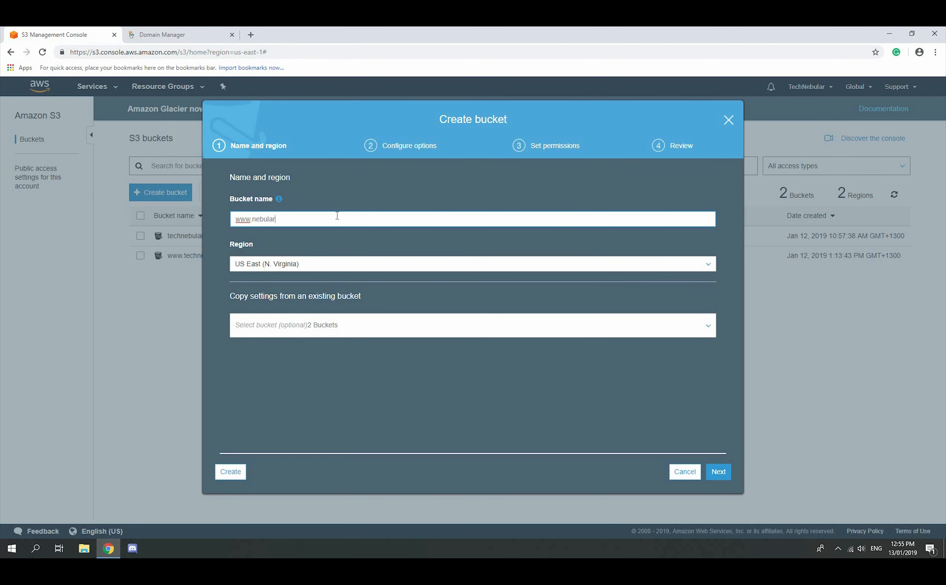
text(it.com)
click(306, 264)
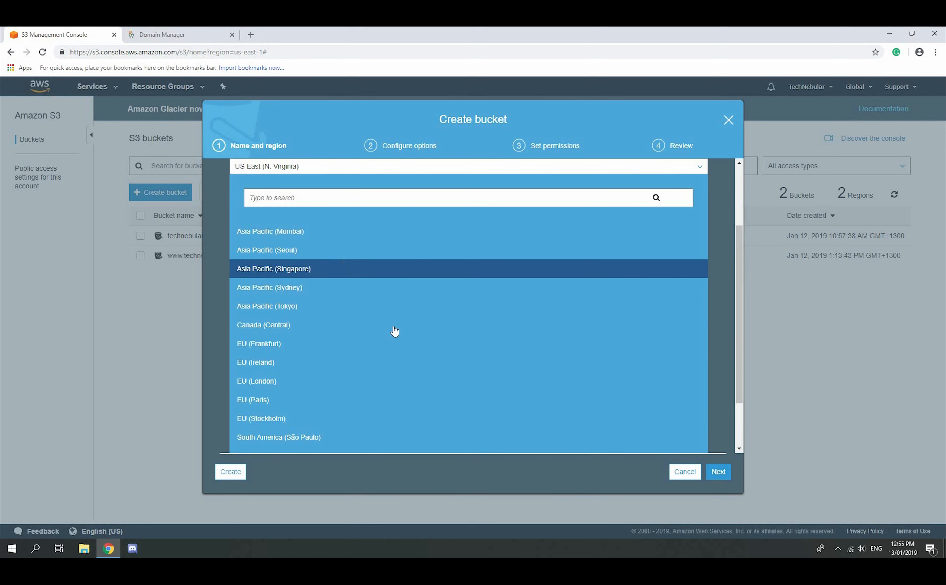
click(300, 388)
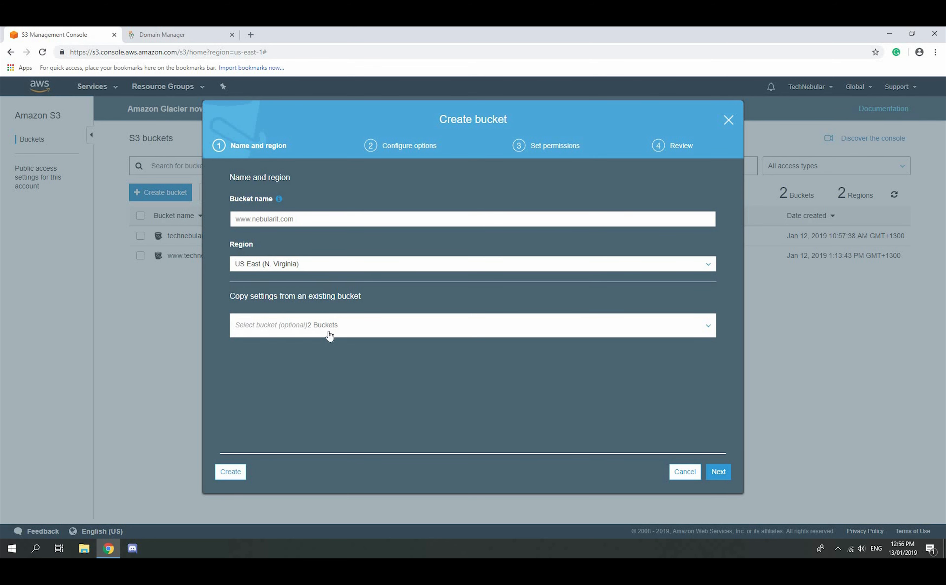
click(719, 472)
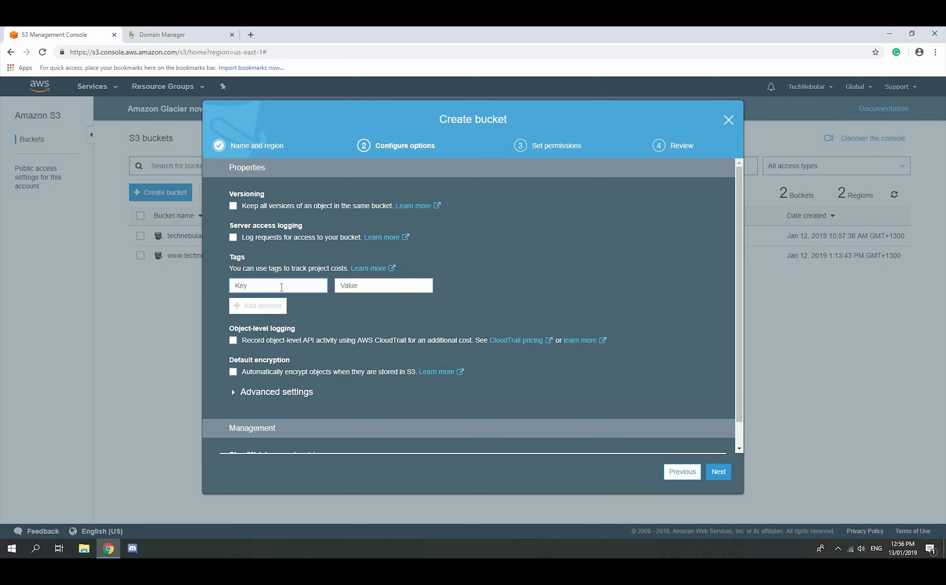
text(N)
text(Website)
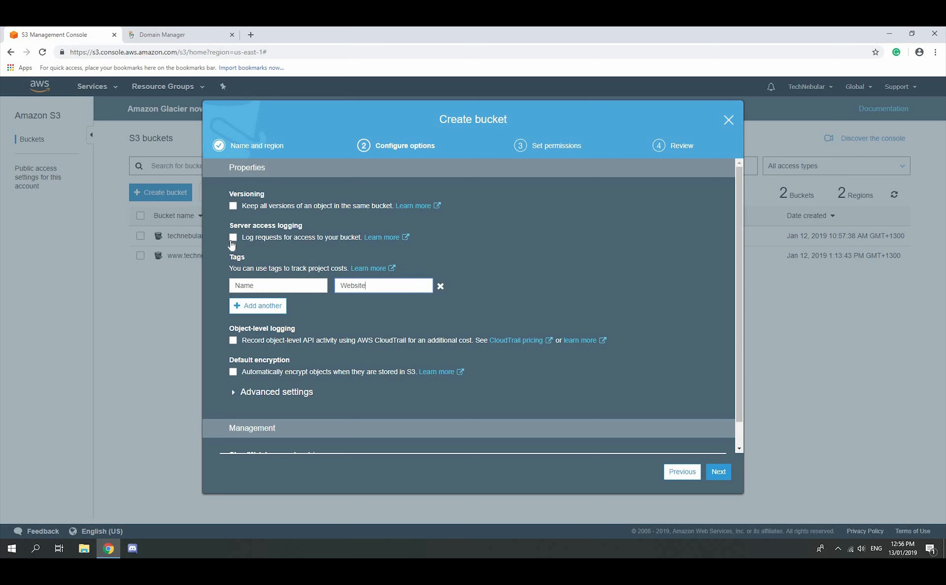
click(718, 471)
click(233, 322)
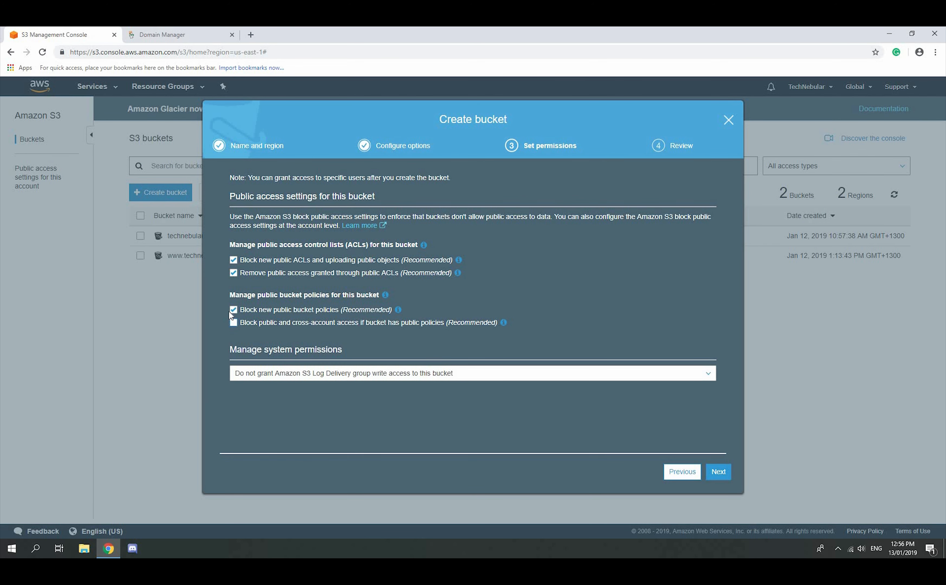
click(233, 310)
click(710, 471)
click(712, 474)
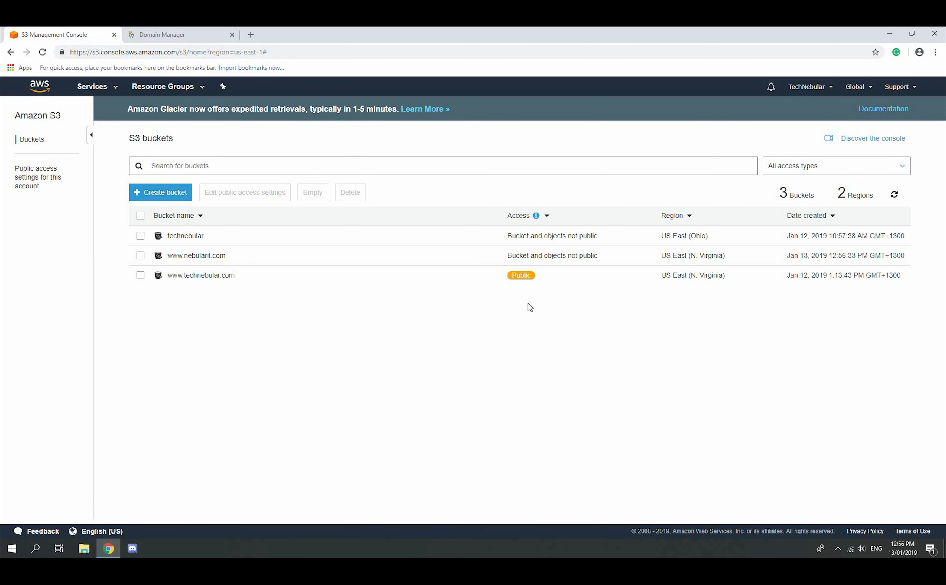
click(194, 256)
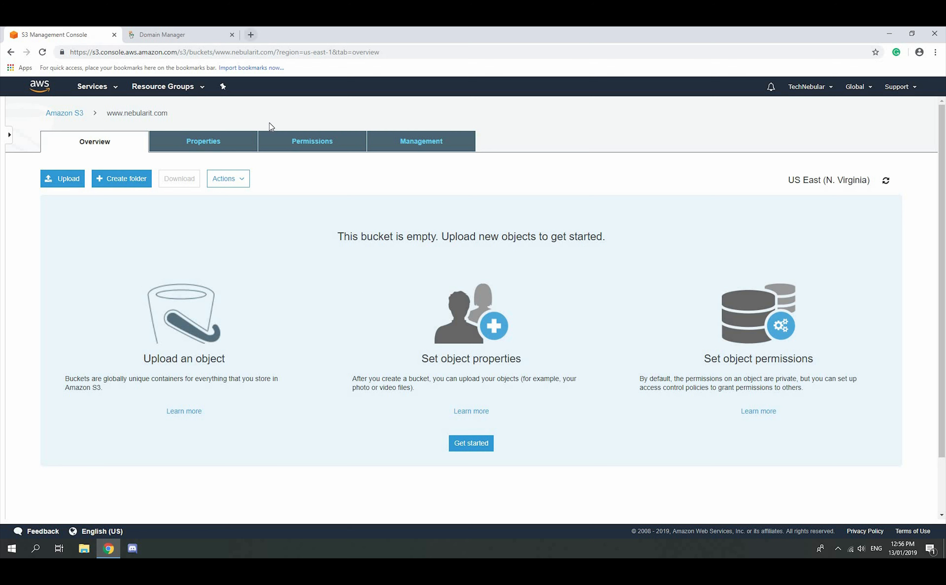
click(251, 39)
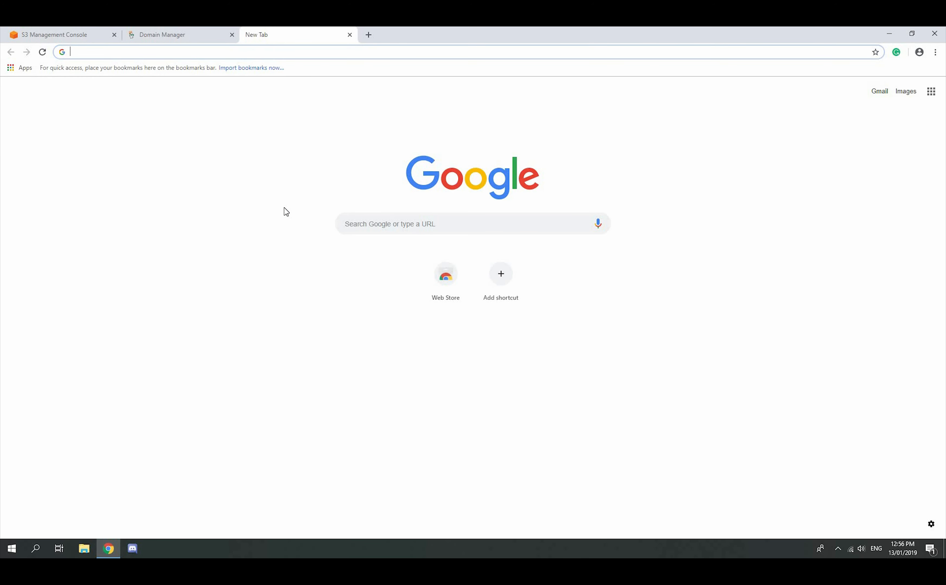
Step: Search Google for 'w3schools template'
text(w3school)
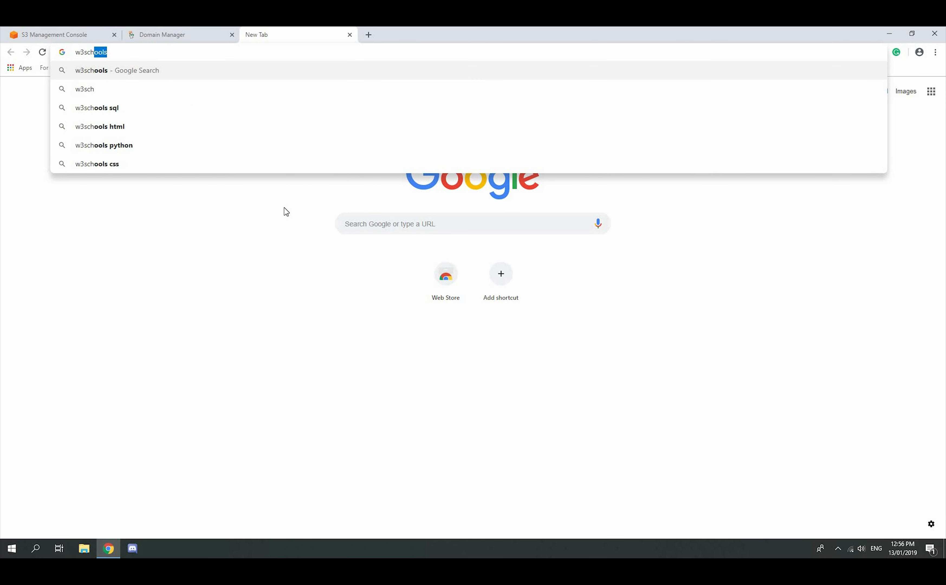
text(s)
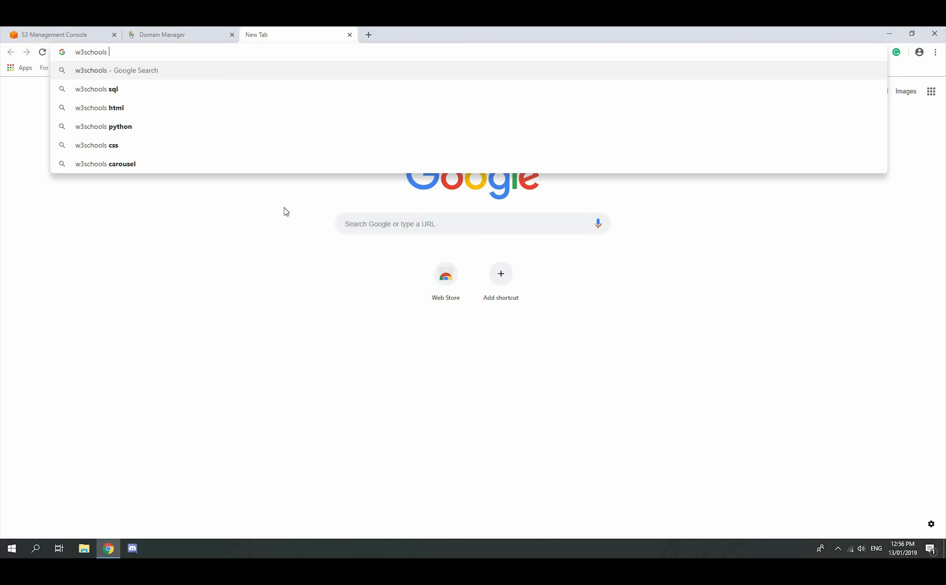
text( template)
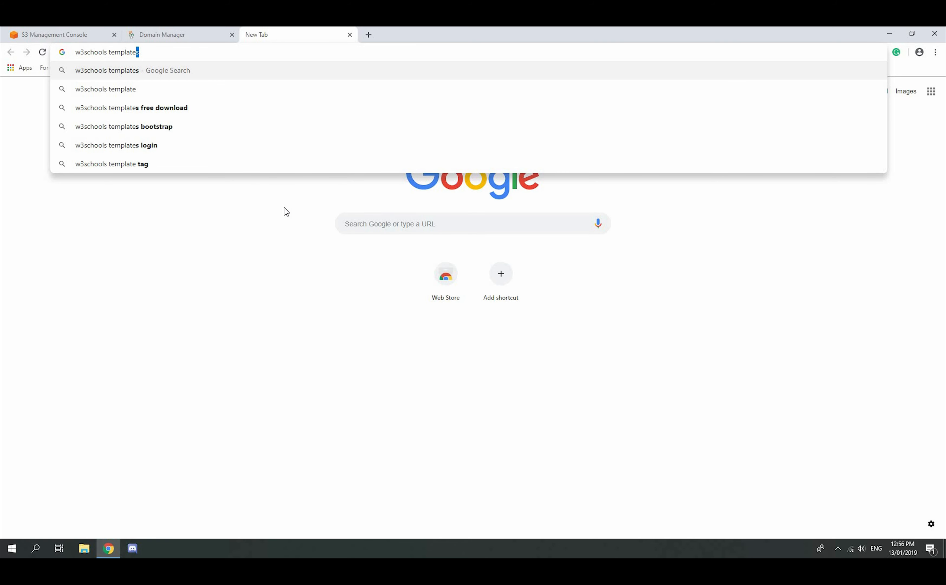
key(Return)
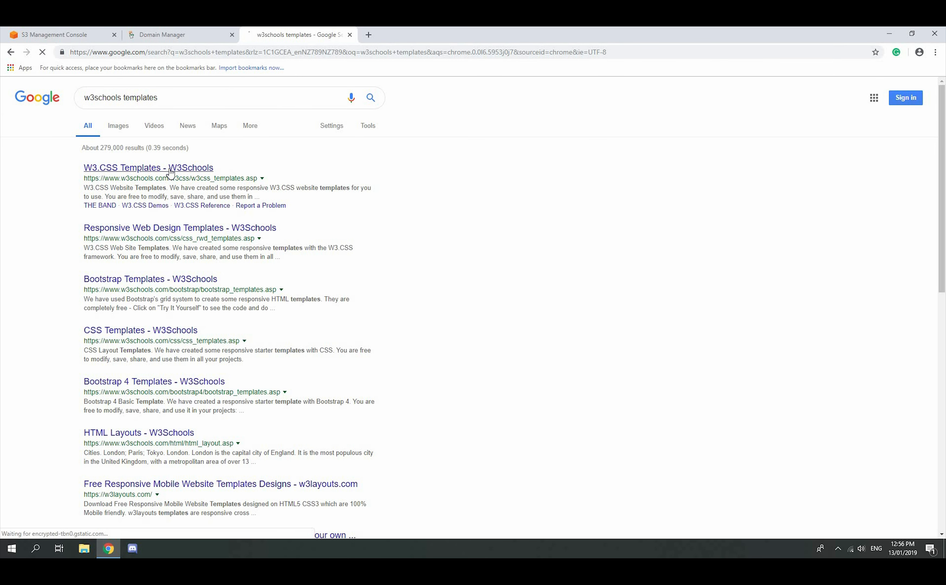
Step: Scroll through the Dark Portfolio template demo, then close its preview tab
click(170, 168)
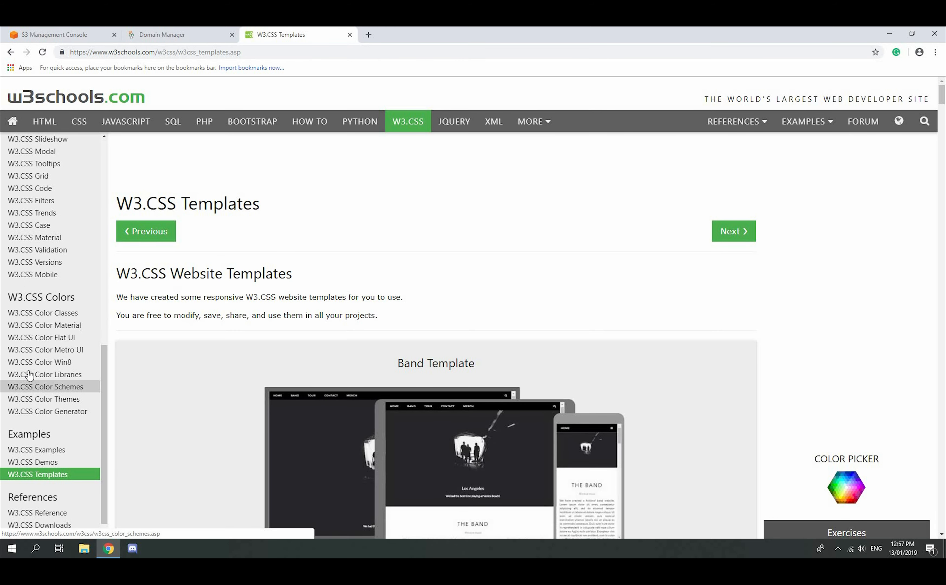
scroll(25, 377, up, 3)
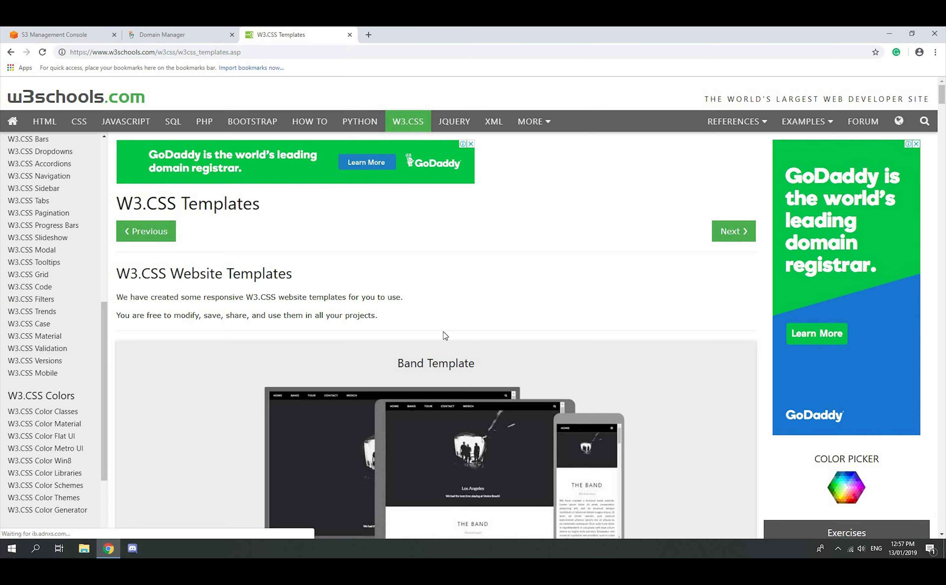
scroll(445, 336, down, 15)
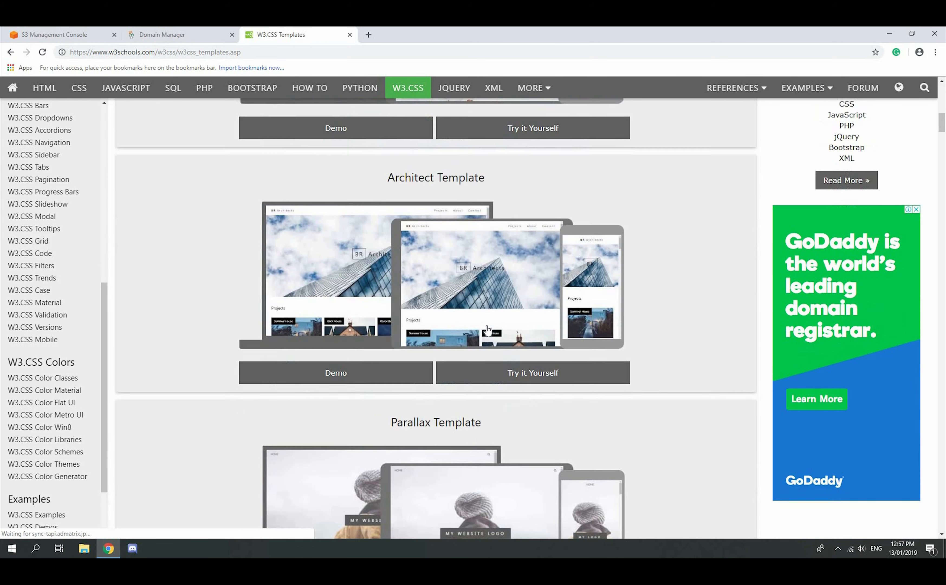
scroll(488, 331, down, 15)
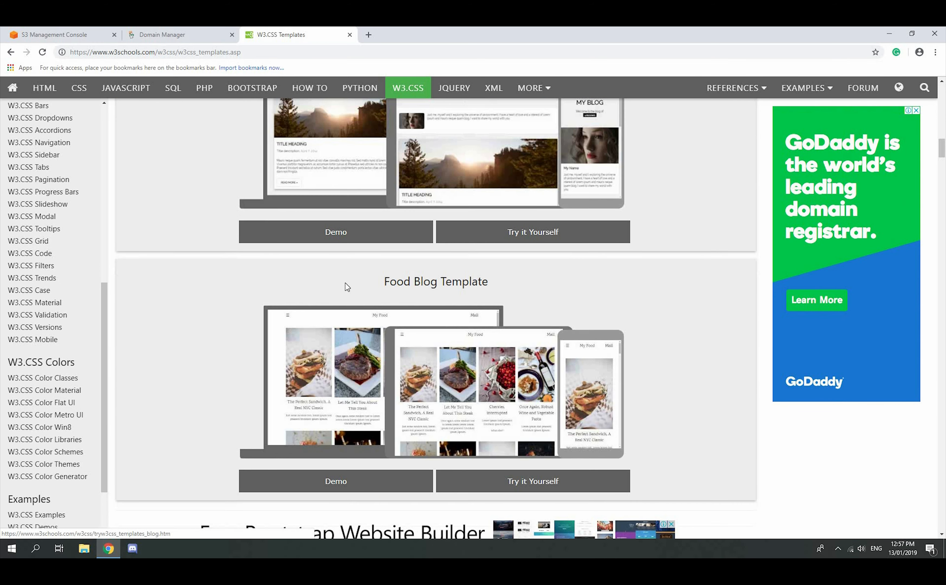
scroll(347, 287, down, 15)
scroll(462, 255, down, 15)
scroll(539, 273, down, 10)
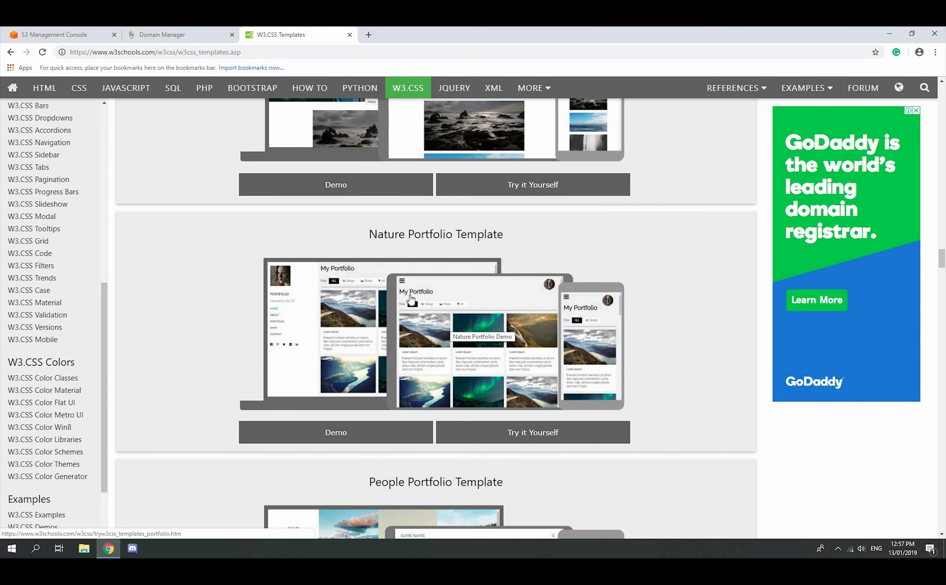
scroll(384, 269, down, 15)
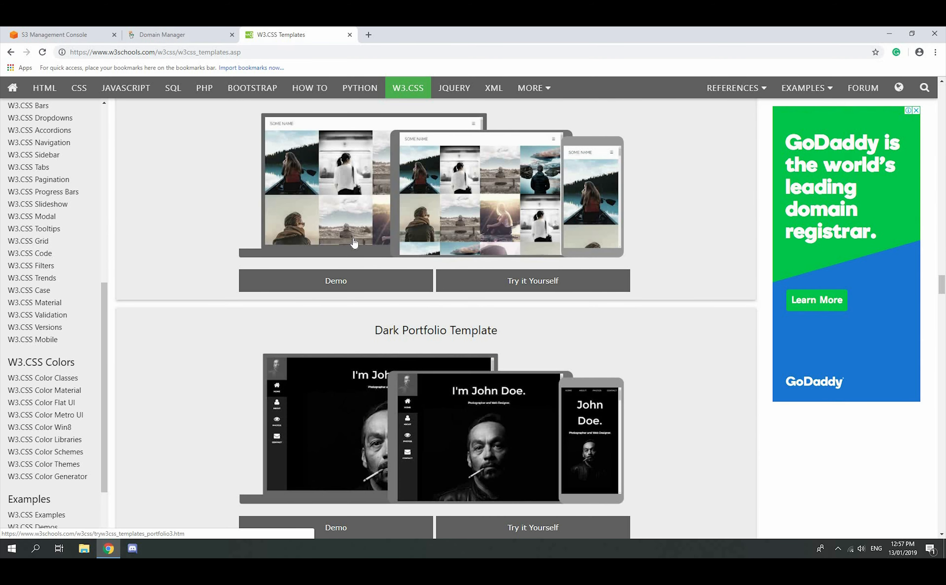
scroll(354, 243, down, 3)
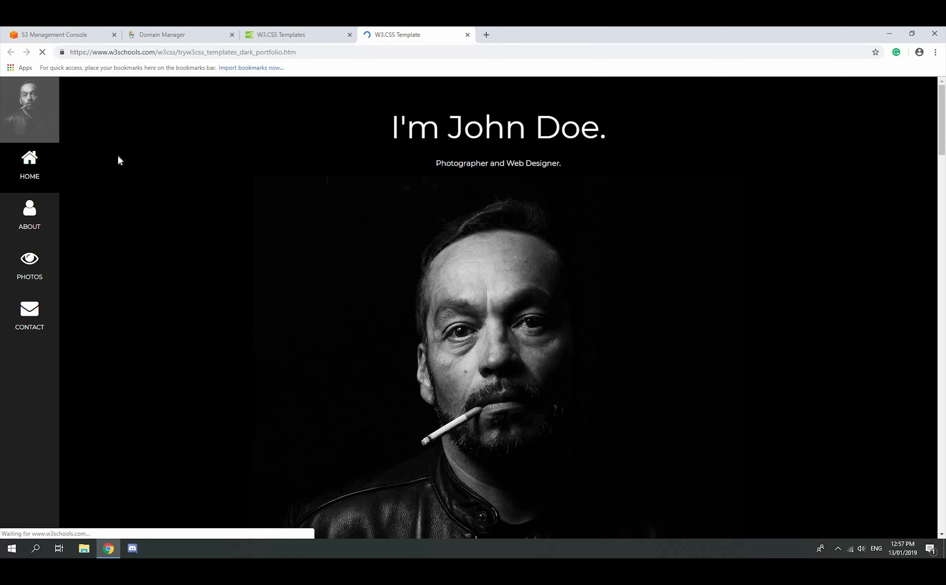
scroll(536, 348, down, 15)
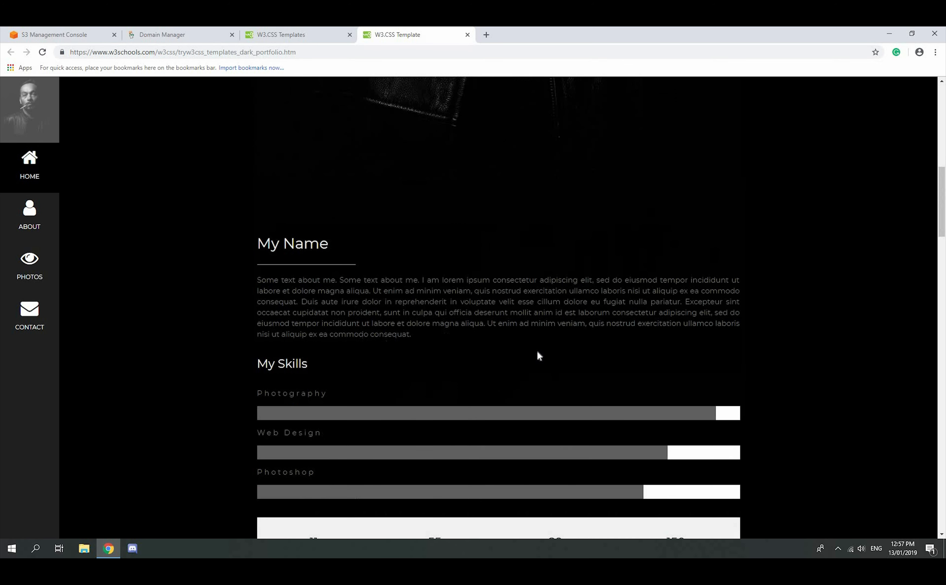
scroll(537, 348, up, 12)
scroll(435, 192, up, 3)
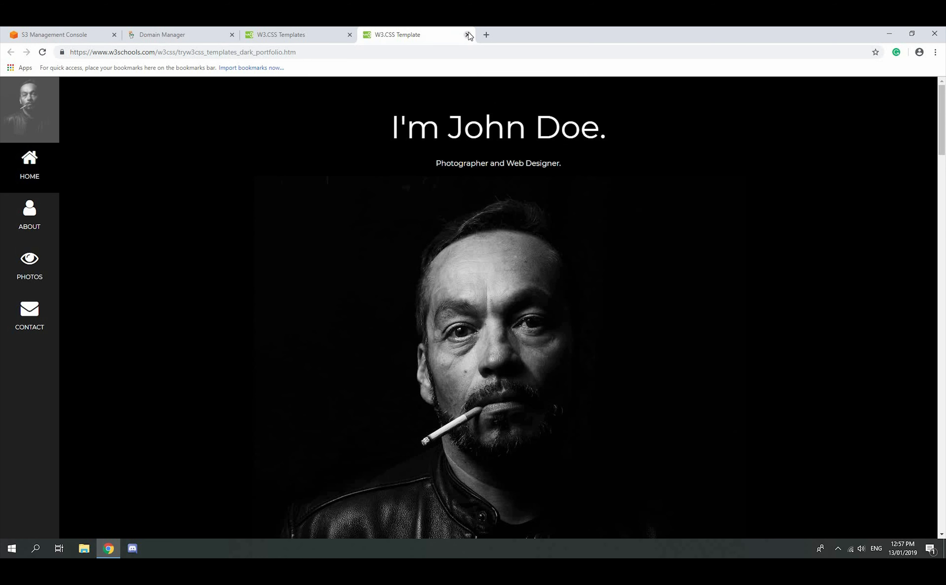
click(467, 34)
Step: Open the Dark Portfolio code in the Tryit Editor, select all of it, and launch Notepad
click(569, 381)
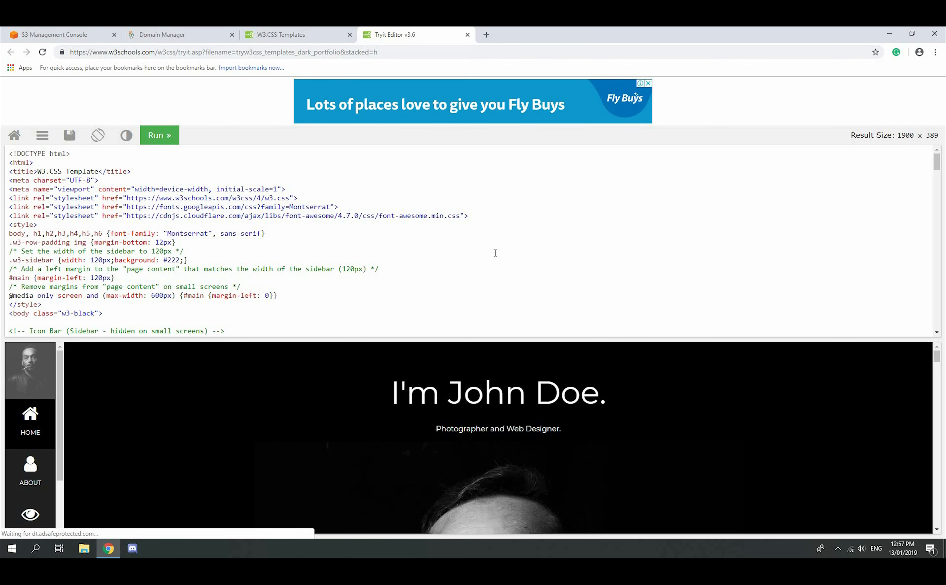
key(ctrl+a)
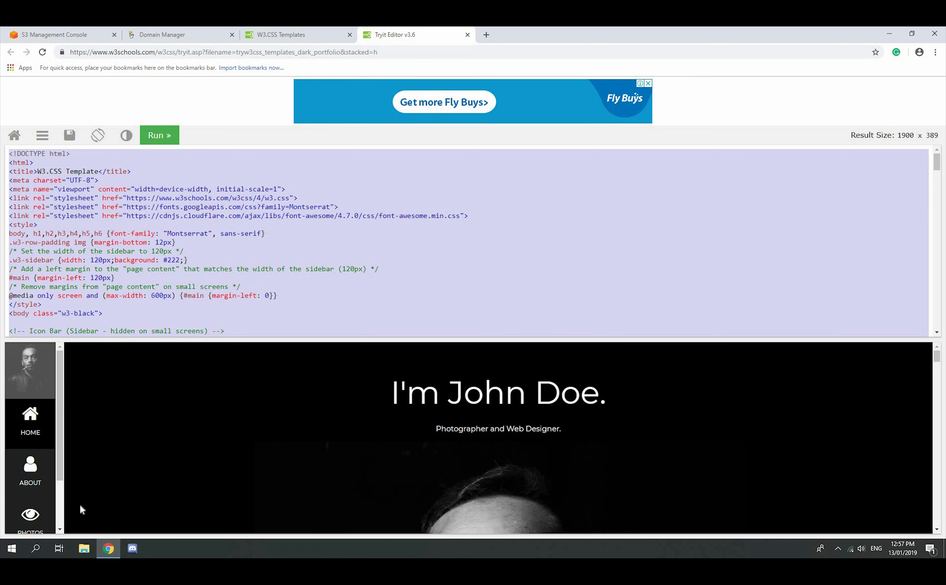
key(super)
text(n)
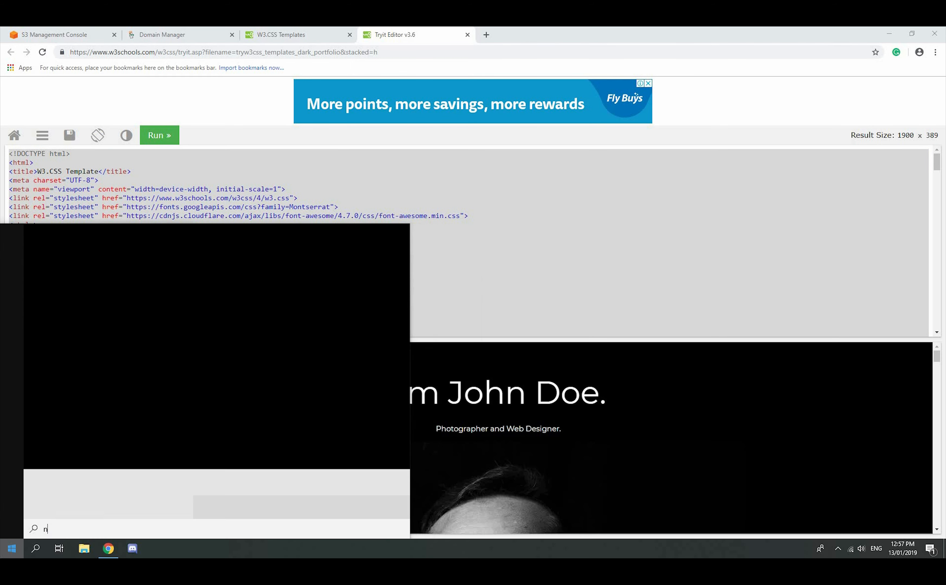
text(ote)
click(99, 286)
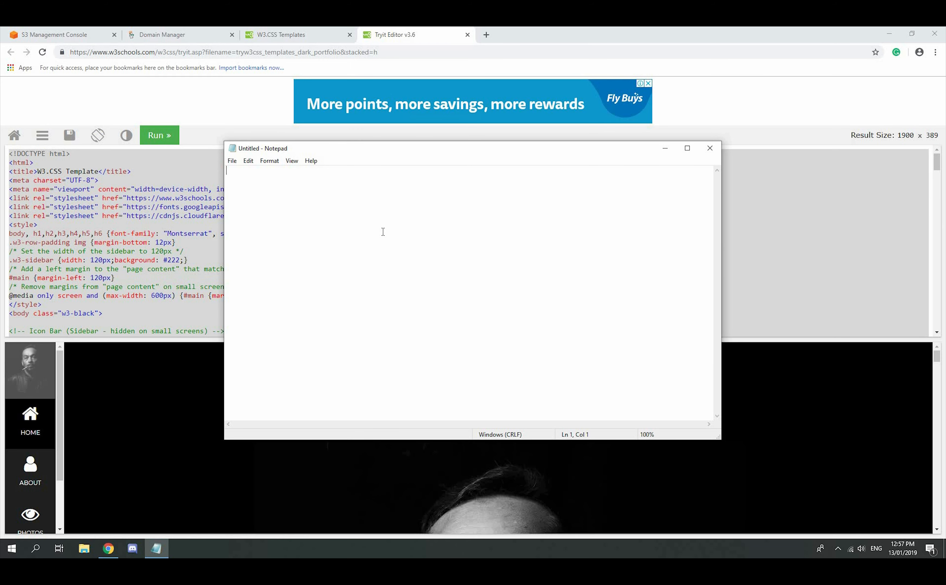
Step: Paste the template code and save it to the Desktop as index.html, replacing the existing file
key(ctrl+v)
scroll(366, 320, up, 20)
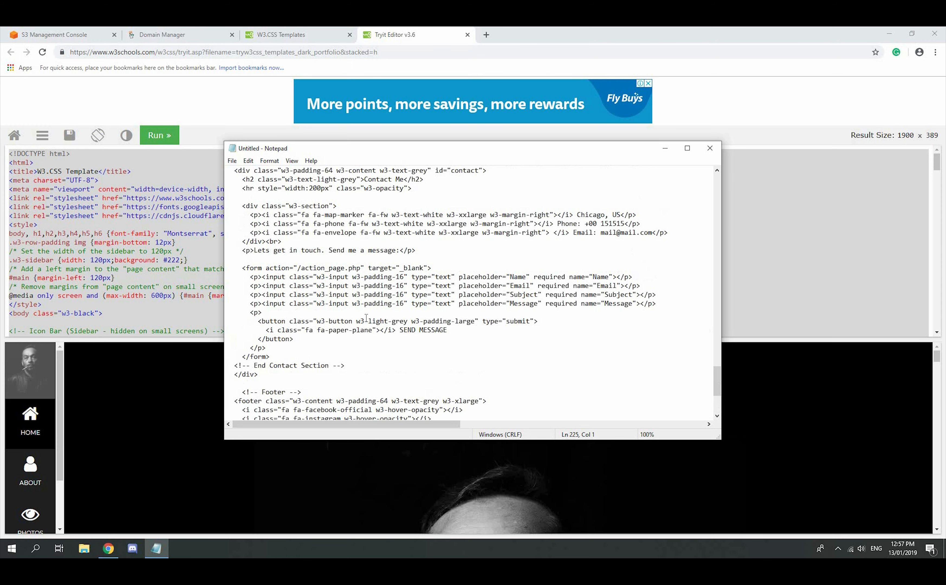
scroll(466, 291, down, 10)
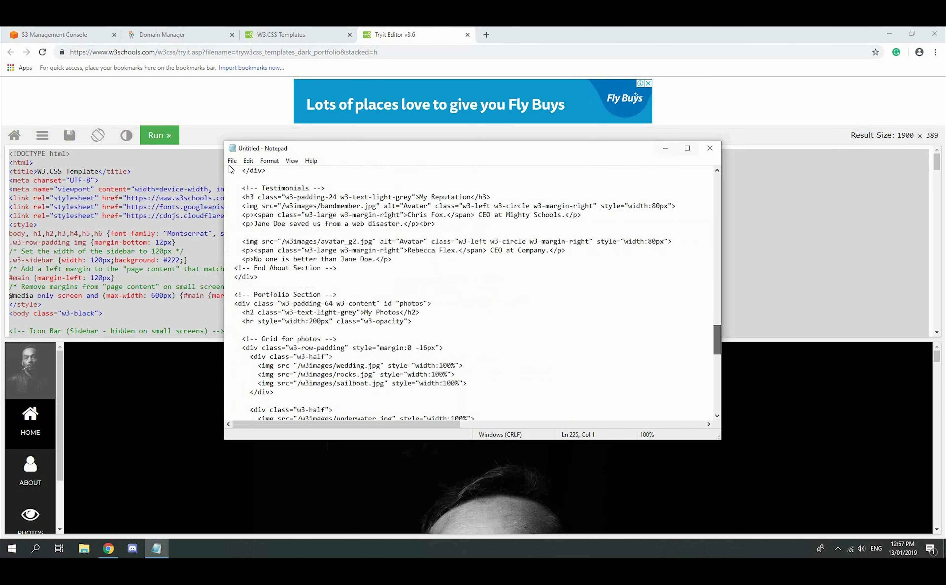
click(232, 160)
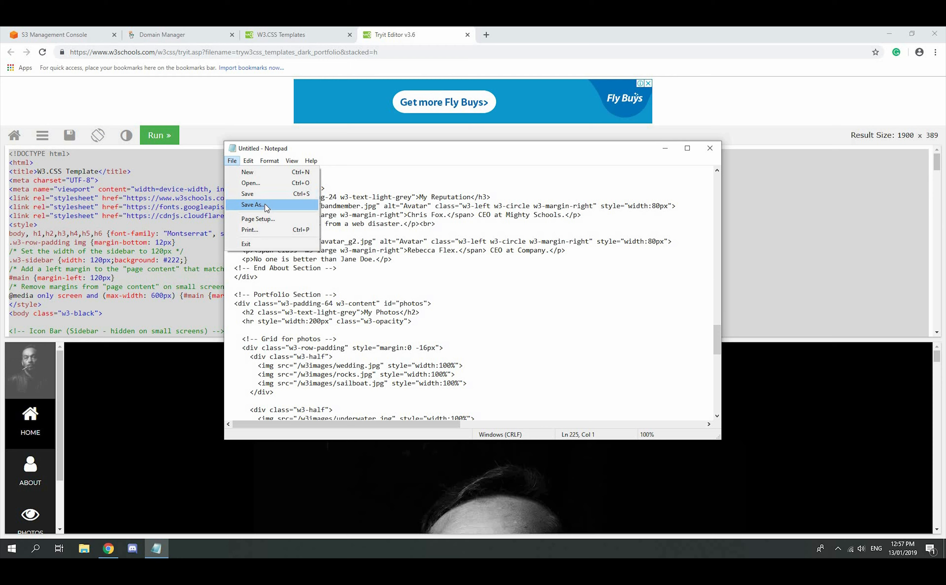
click(264, 203)
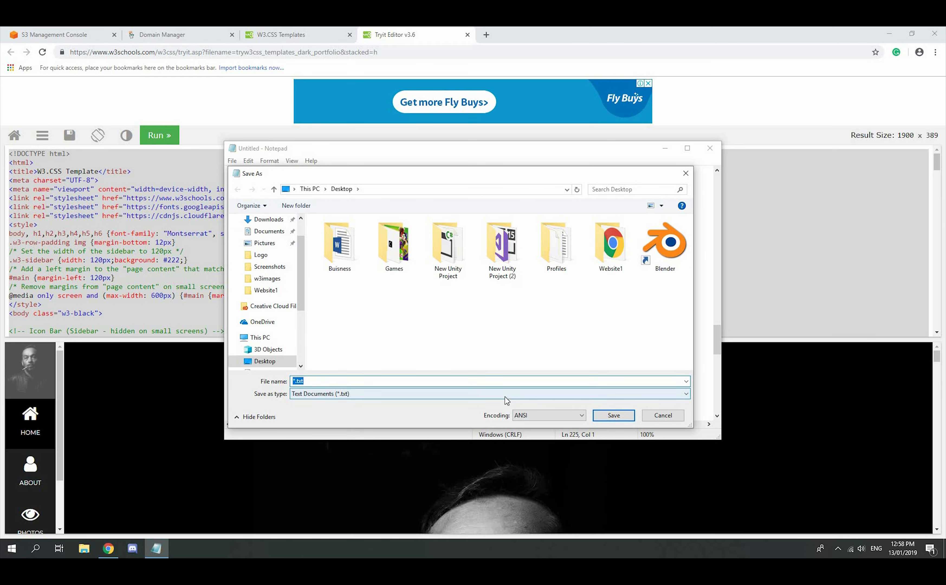
text(index.h)
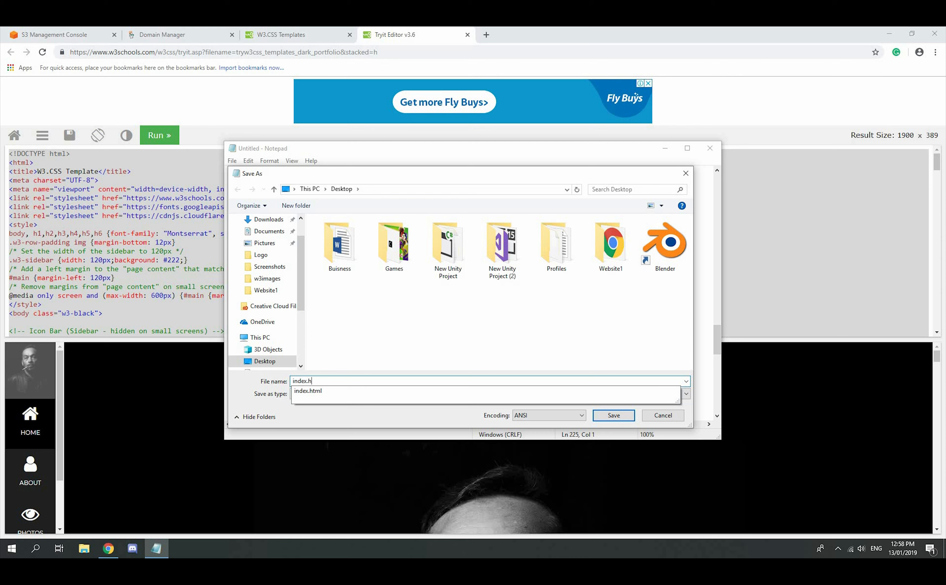
click(508, 400)
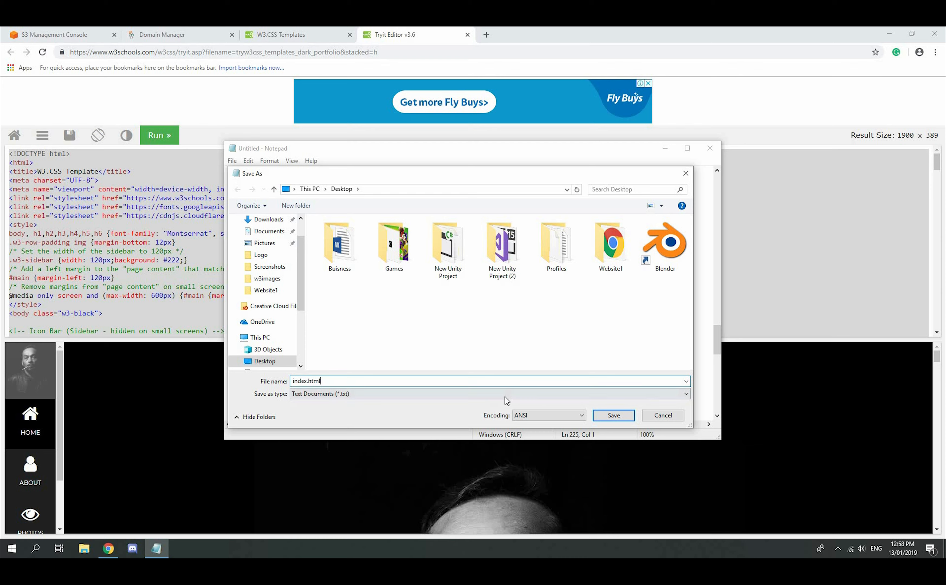
click(618, 415)
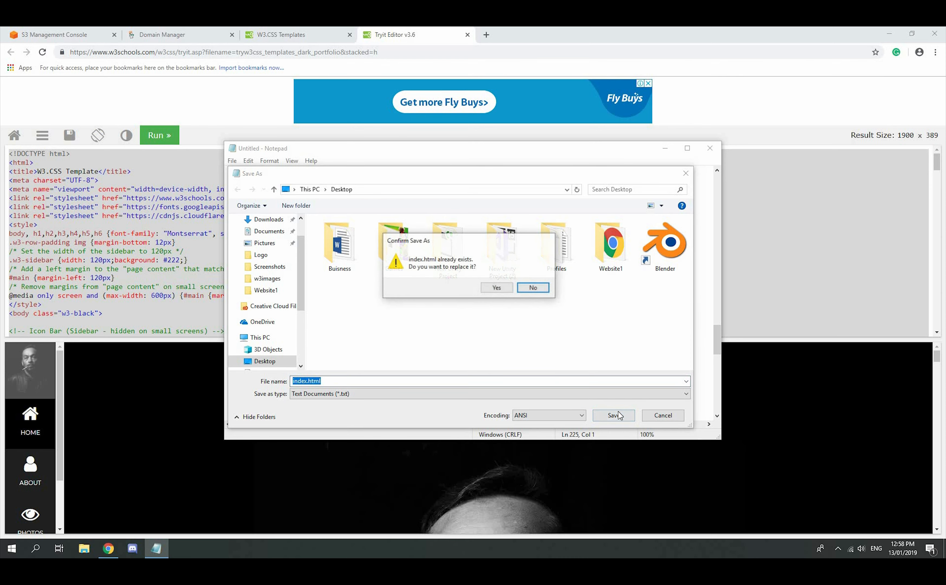
click(492, 291)
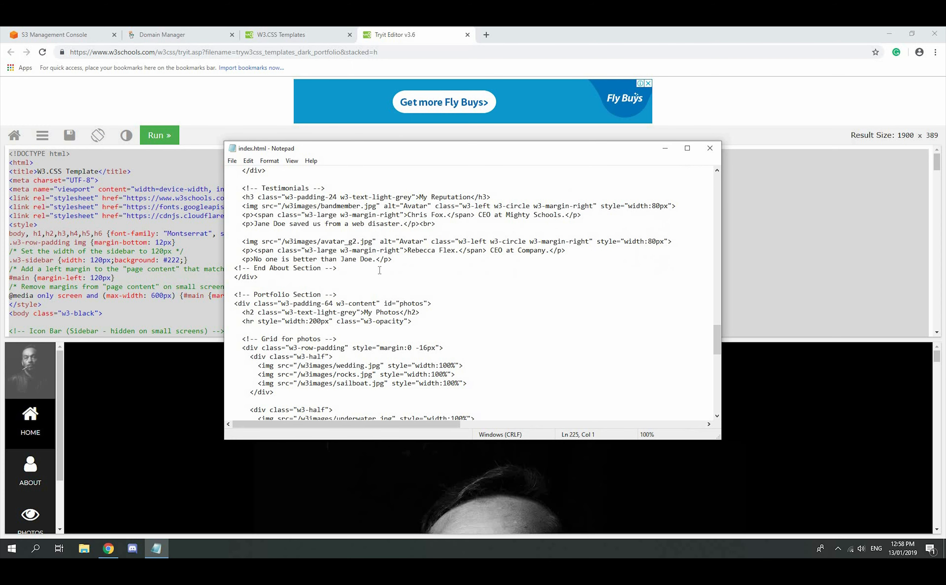
Step: Minimize Notepad and the browser to reveal the desktop
scroll(380, 270, up, 20)
drag(716, 270, 708, 173)
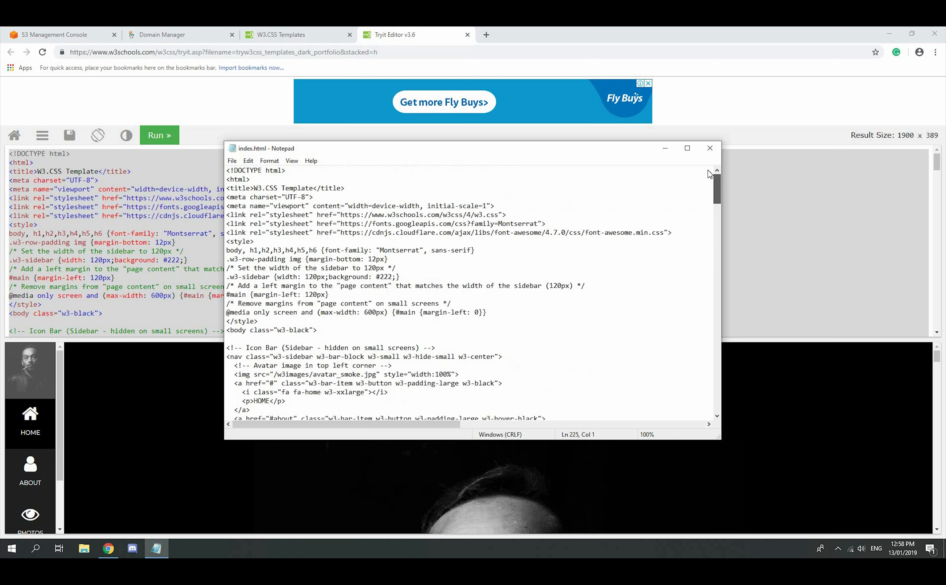
click(665, 148)
click(889, 35)
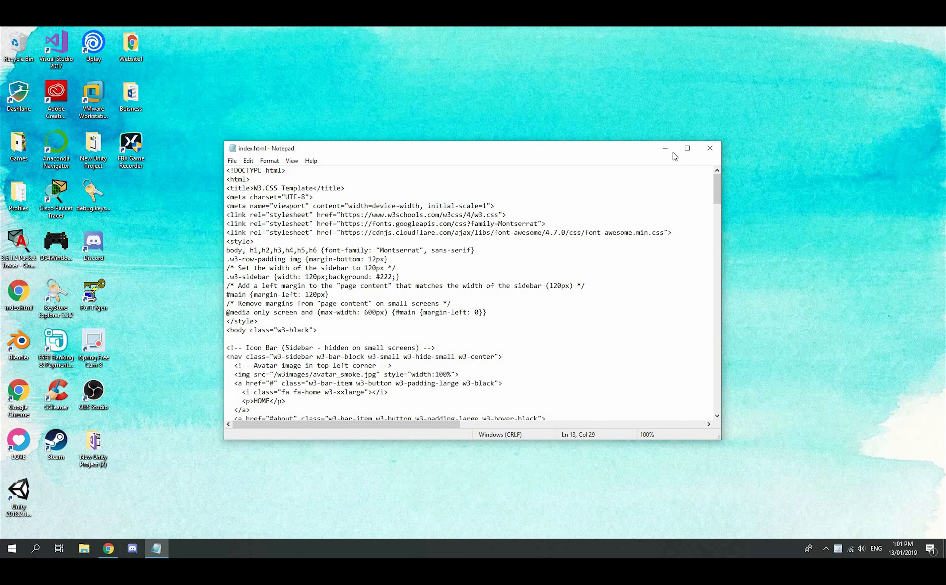
Step: Preview the saved index.html in the browser, then minimize it
click(664, 148)
double_click(14, 299)
scroll(391, 260, down, 3)
scroll(391, 260, up, 3)
scroll(388, 259, down, 7)
scroll(388, 259, down, 5)
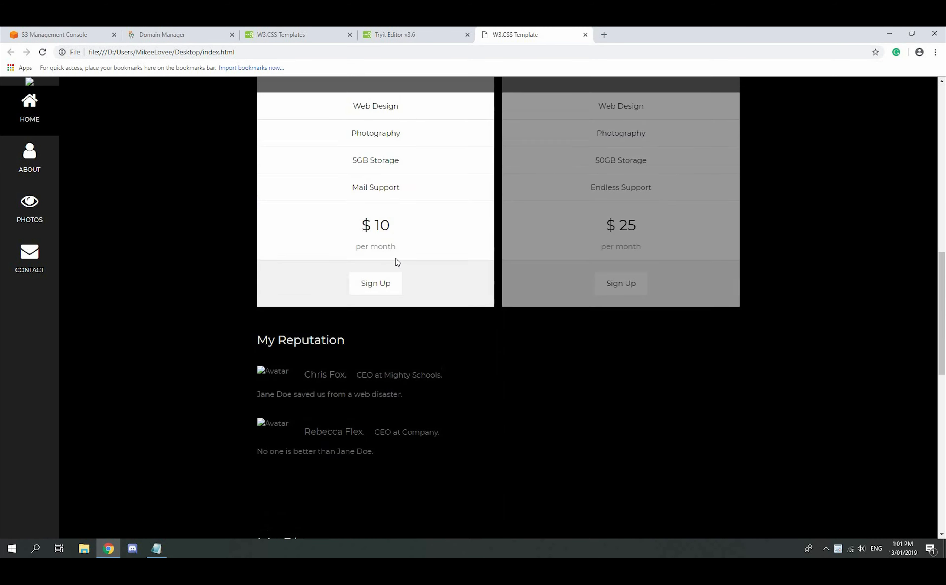
scroll(418, 258, up, 10)
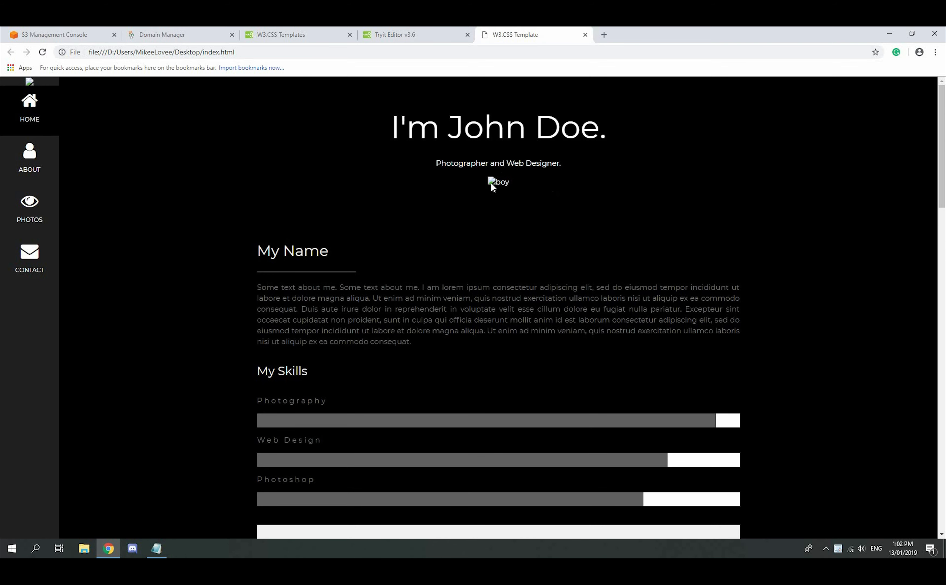
click(889, 34)
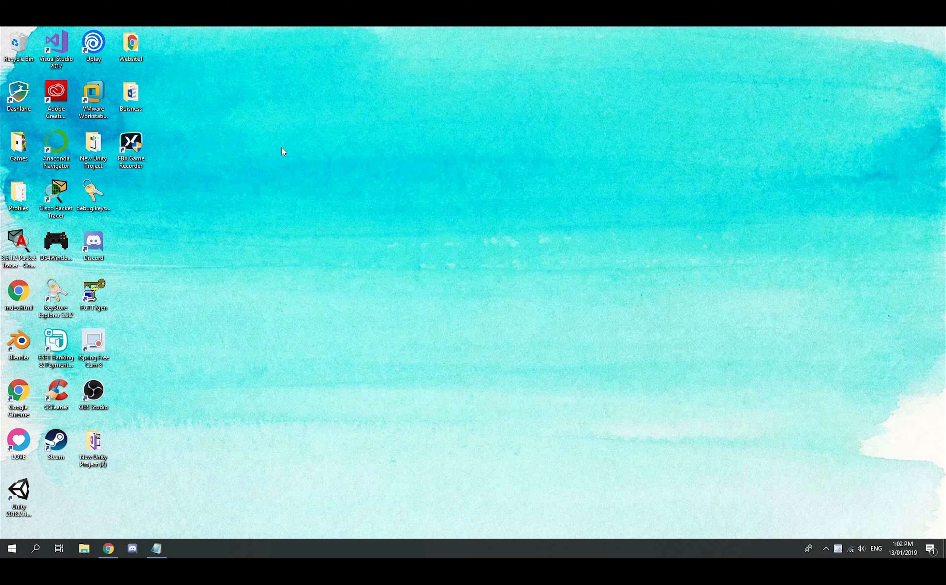
Step: Create a Website folder on the Desktop and move index.html into it
right_click(222, 273)
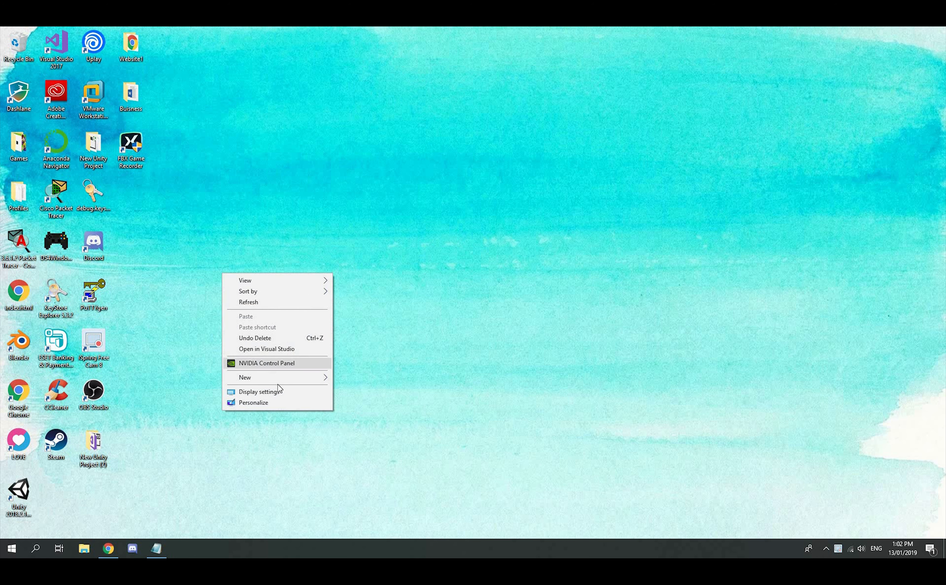
mouse_move(288, 378)
click(379, 378)
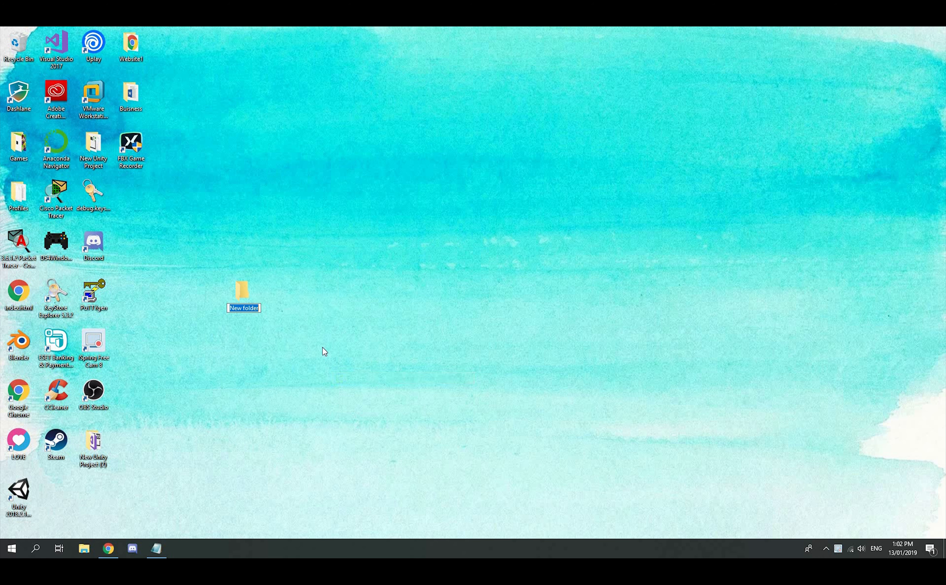
text(Website)
drag(24, 295, 131, 195)
Step: Create an empty images folder inside Website, then return to the browser
double_click(134, 190)
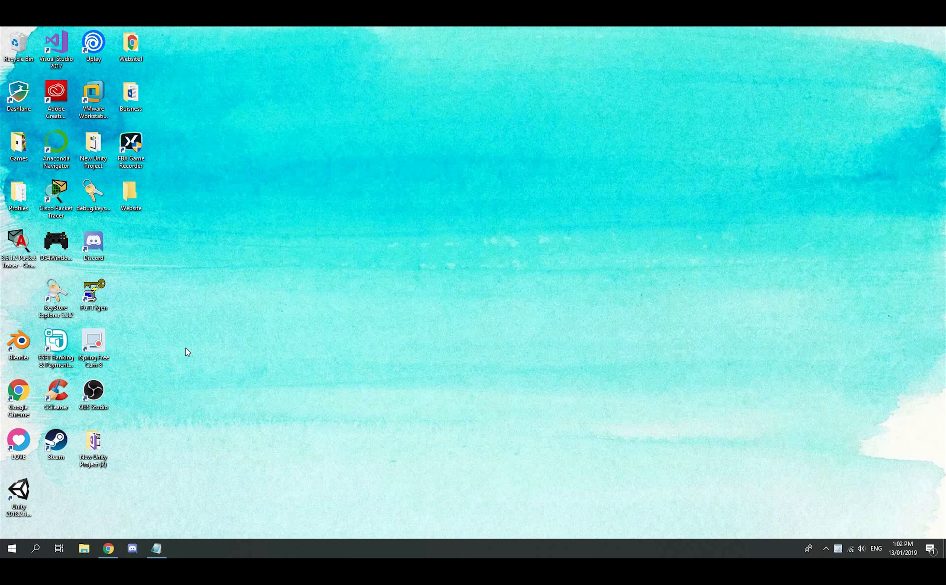
right_click(346, 213)
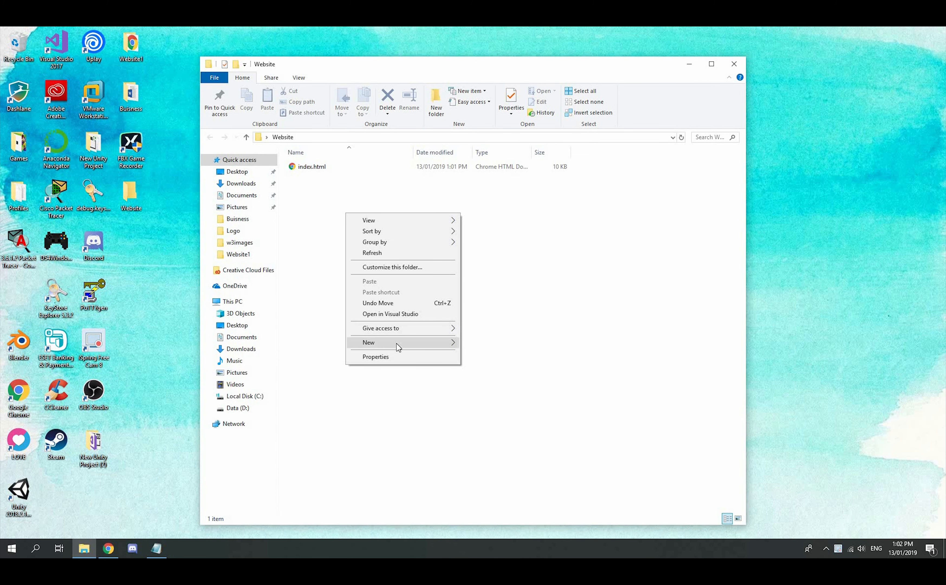
mouse_move(456, 343)
click(499, 342)
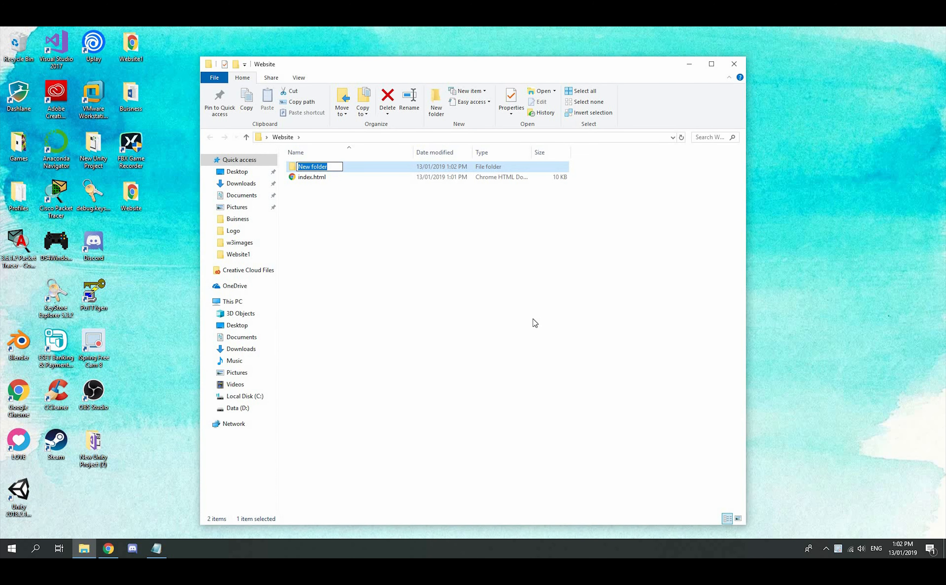
text(images)
key(Return)
click(422, 265)
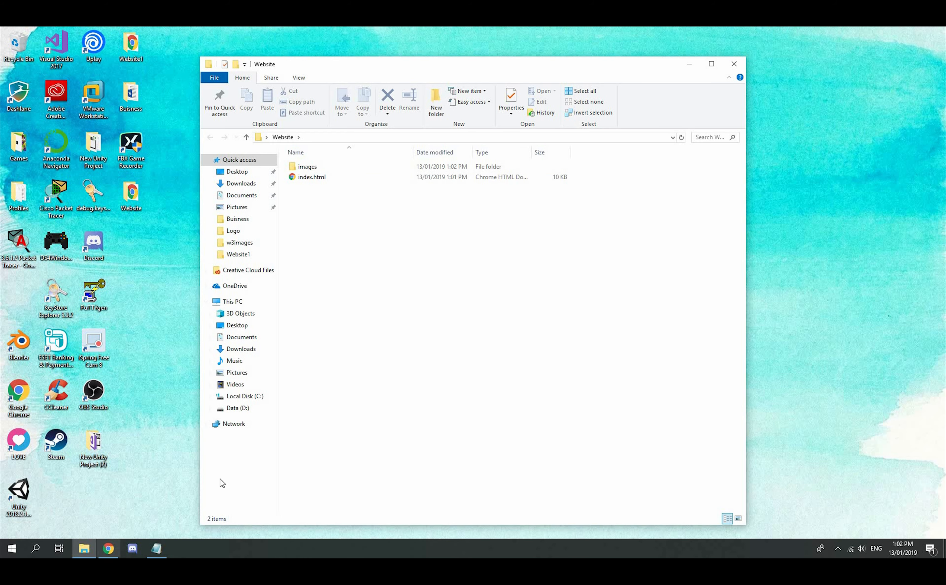
click(108, 548)
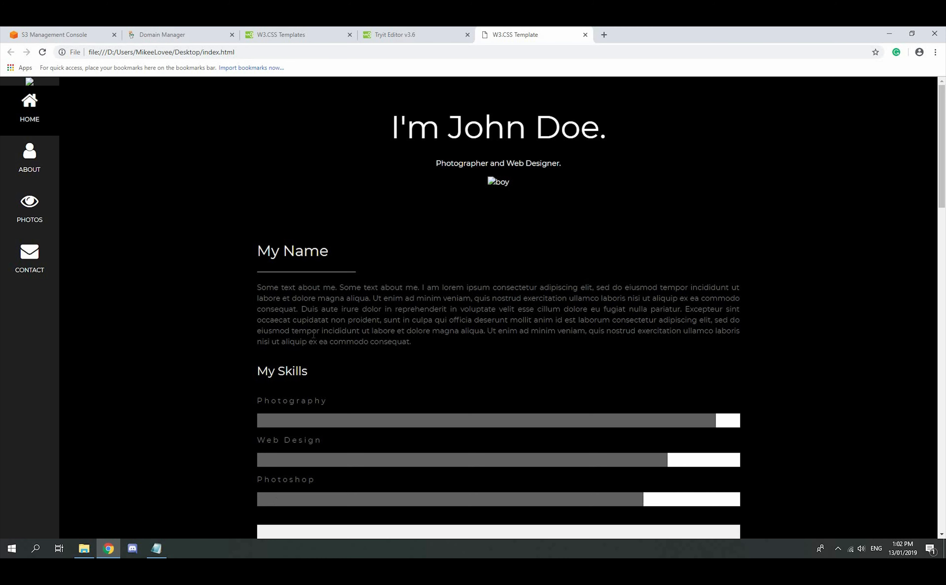
Step: Search Google Images for 'dsktop background' and open the mountain-lake photo full size in a new tab
click(605, 34)
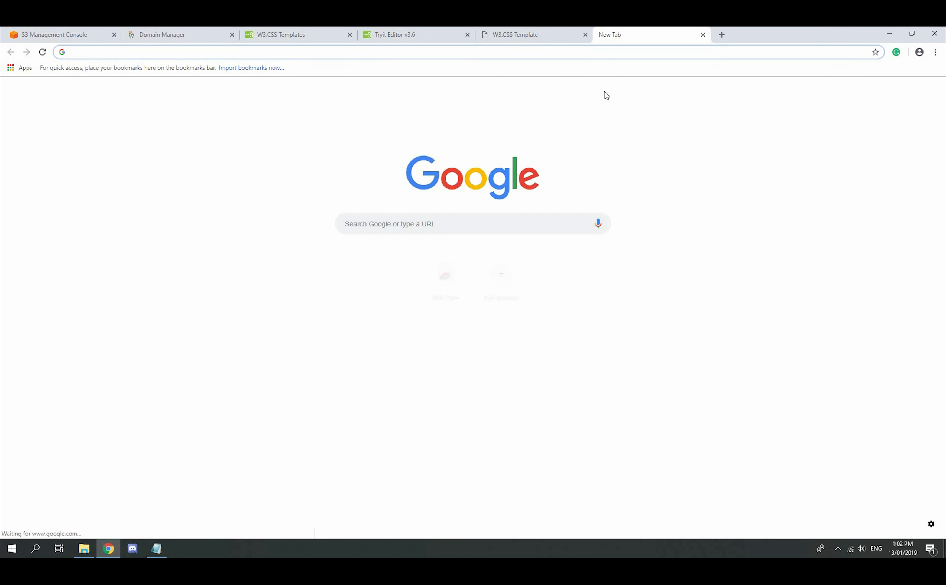
text(dsk)
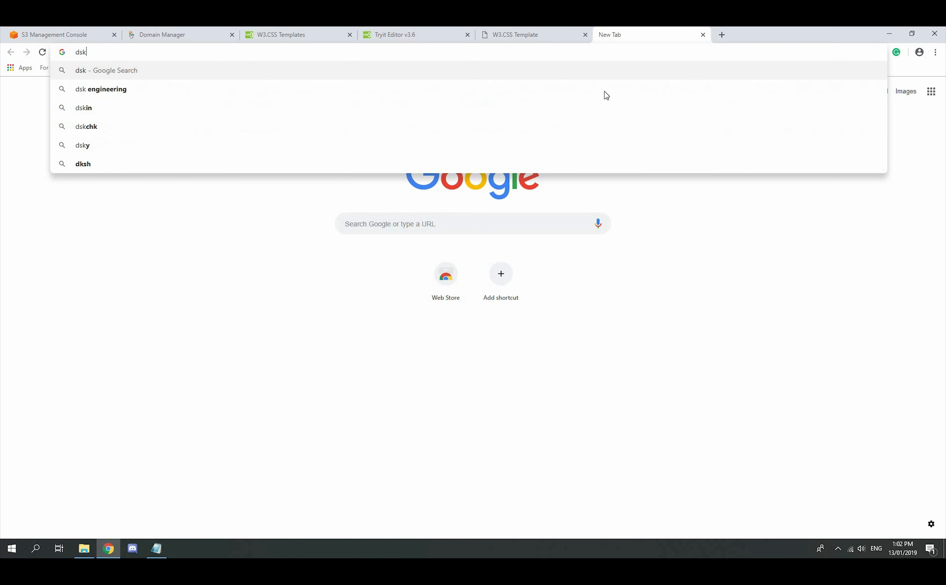
text(top ba)
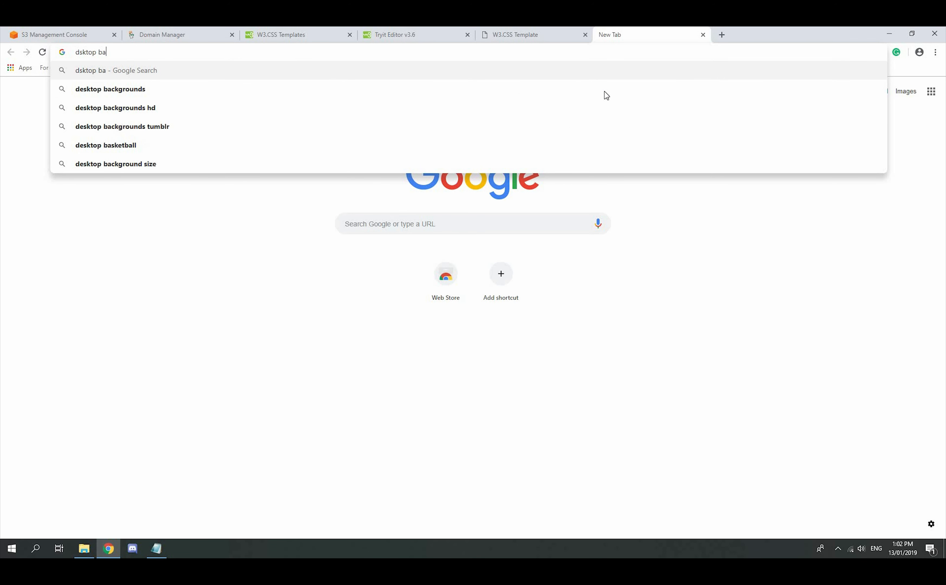
text(ckground)
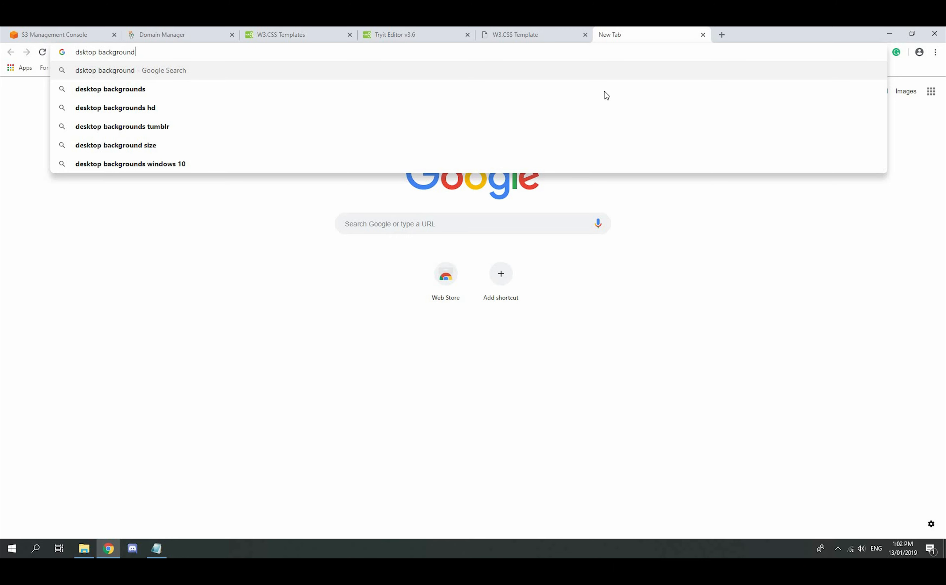
key(Return)
click(117, 126)
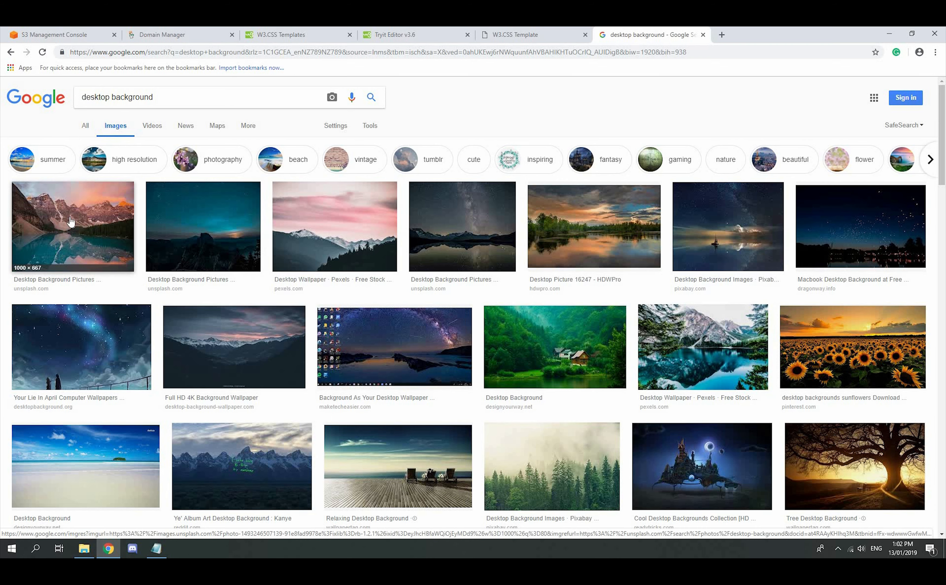
click(73, 251)
right_click(331, 294)
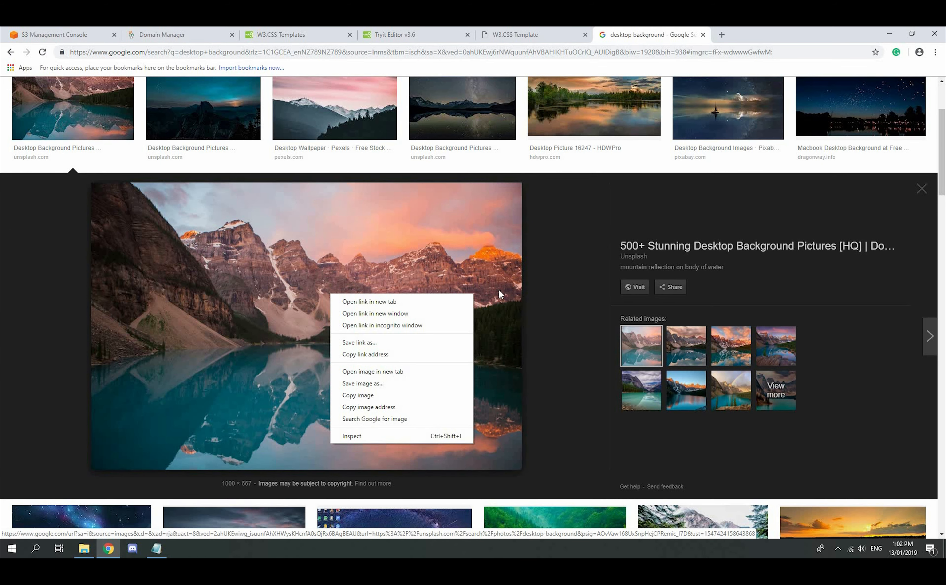
click(379, 371)
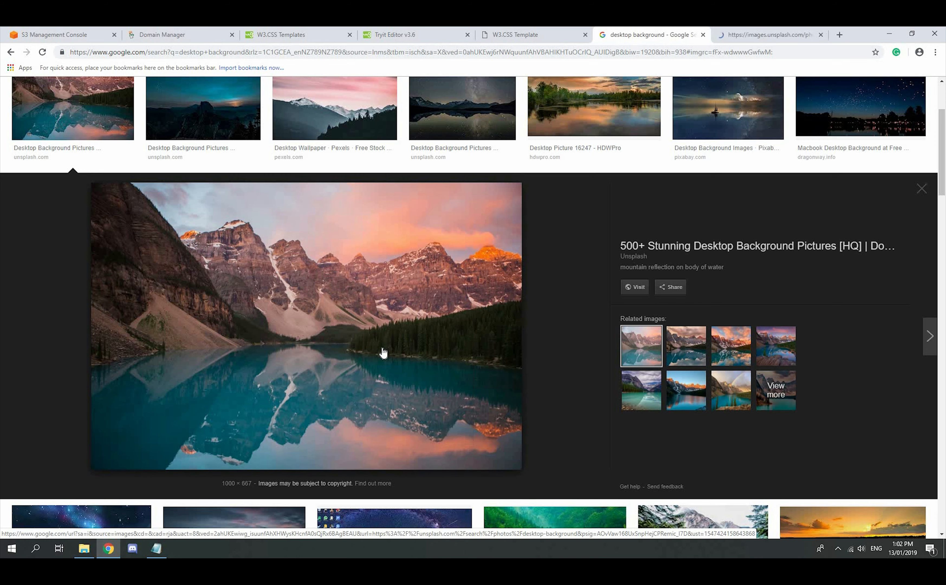
click(769, 28)
Step: Save the image as background.jpg in Desktop\Website\images
right_click(474, 335)
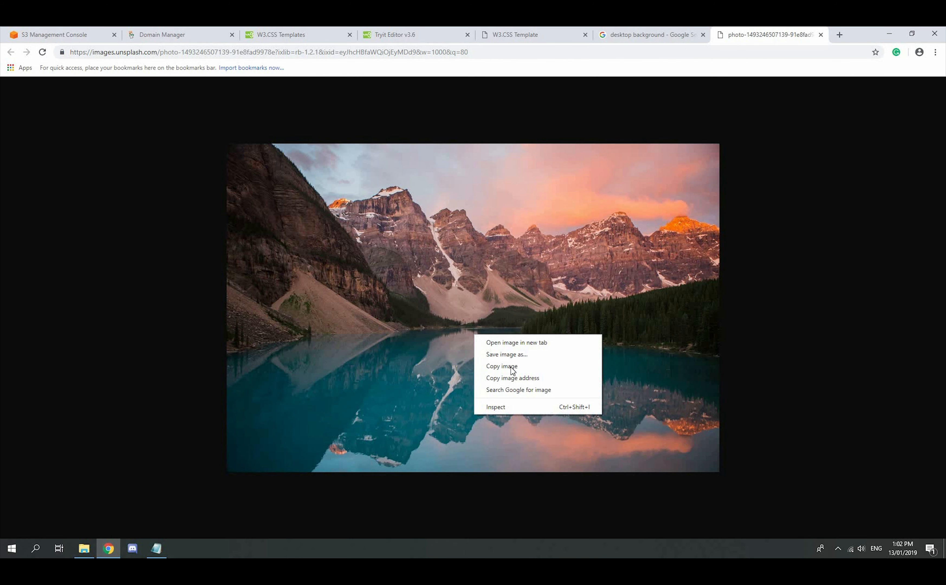
click(533, 354)
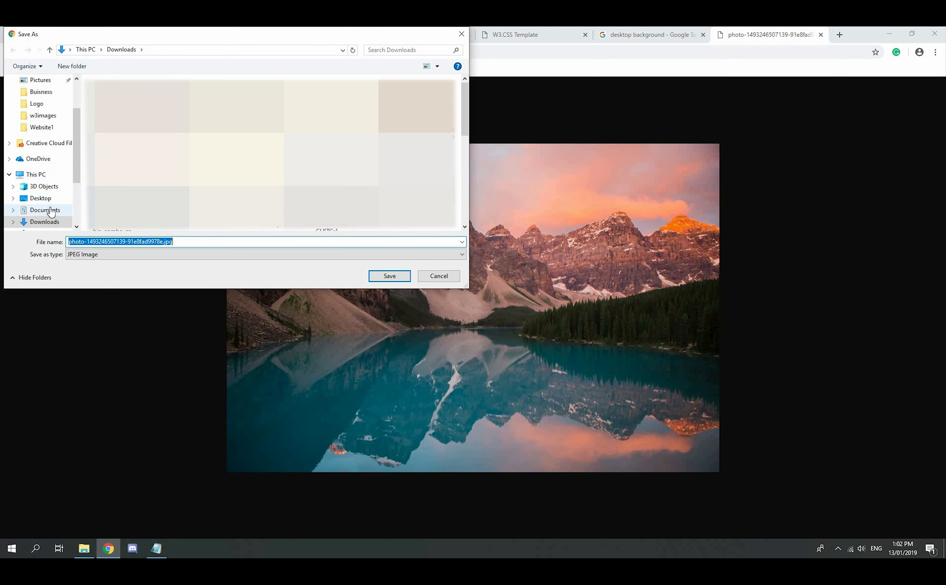
click(41, 198)
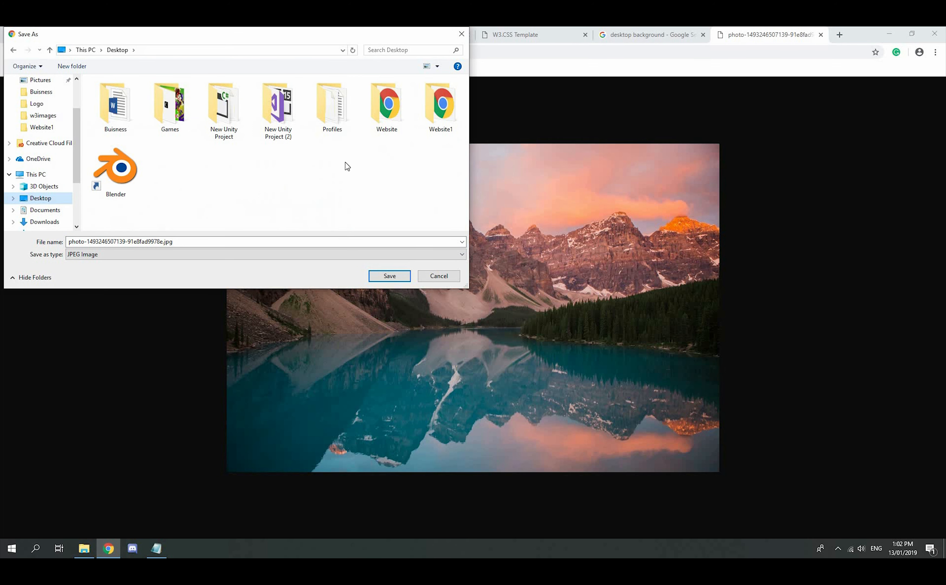
double_click(379, 105)
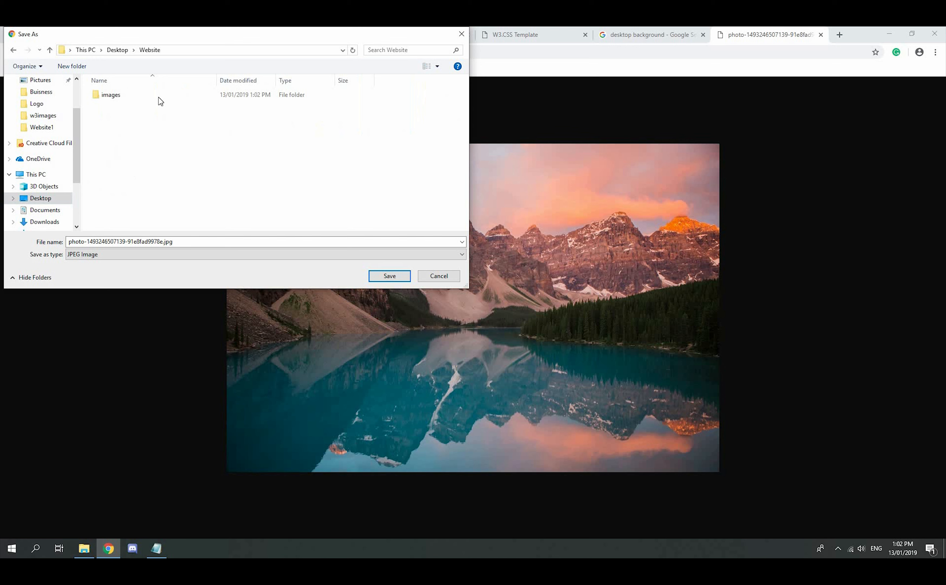
double_click(144, 97)
click(163, 241)
double_click(164, 241)
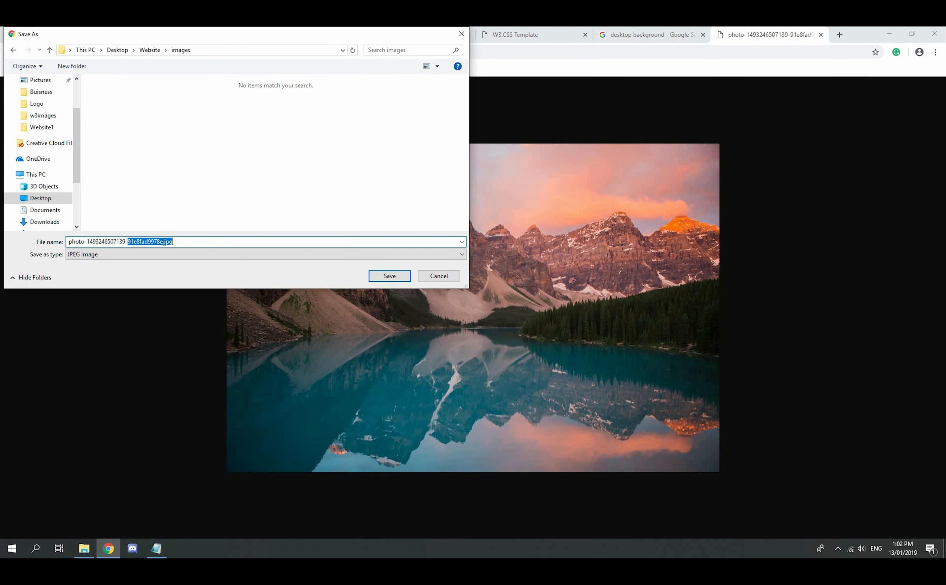
click(163, 242)
drag(164, 242, 111, 241)
click(123, 241)
drag(163, 242, 29, 259)
text(background)
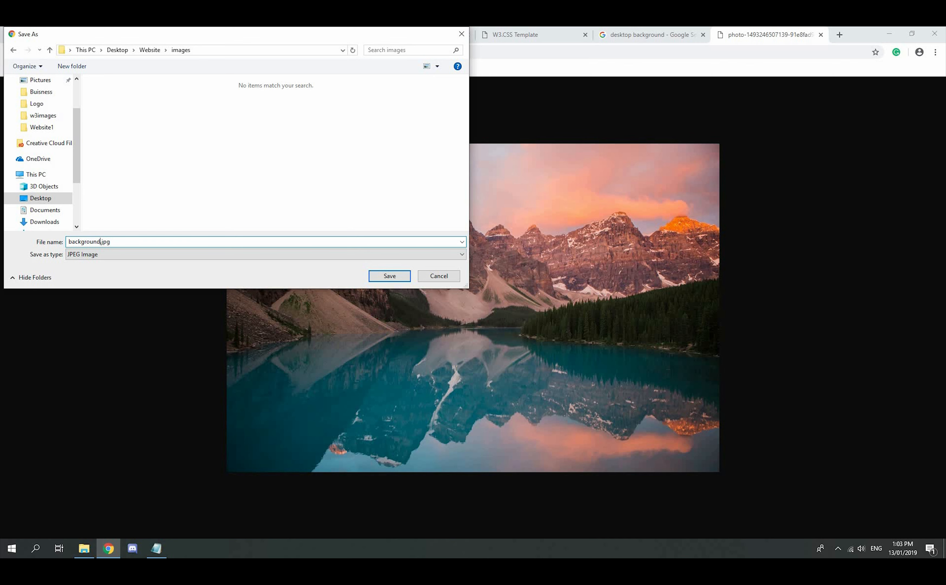
click(392, 276)
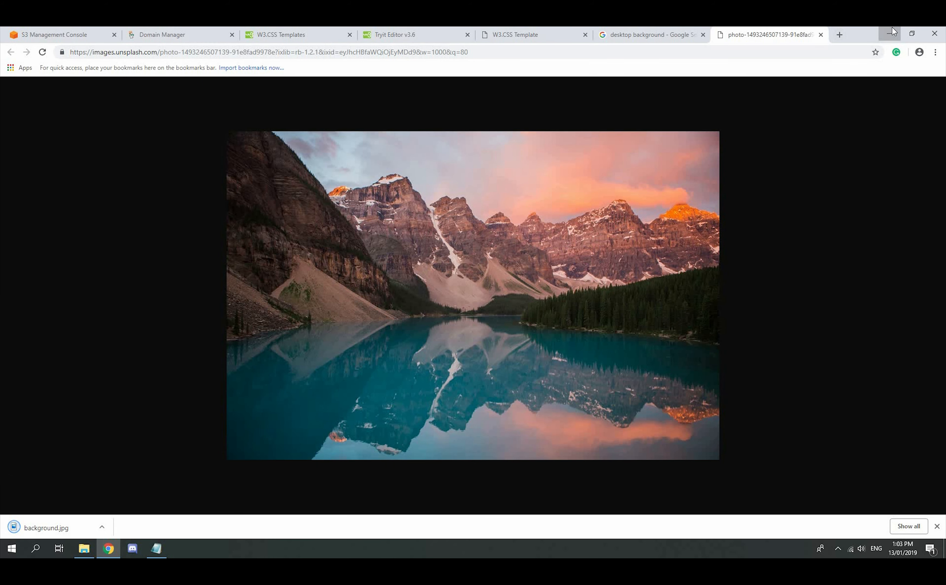
Step: Minimize the browser and bring up the context menu for index.html in the Website folder
click(889, 33)
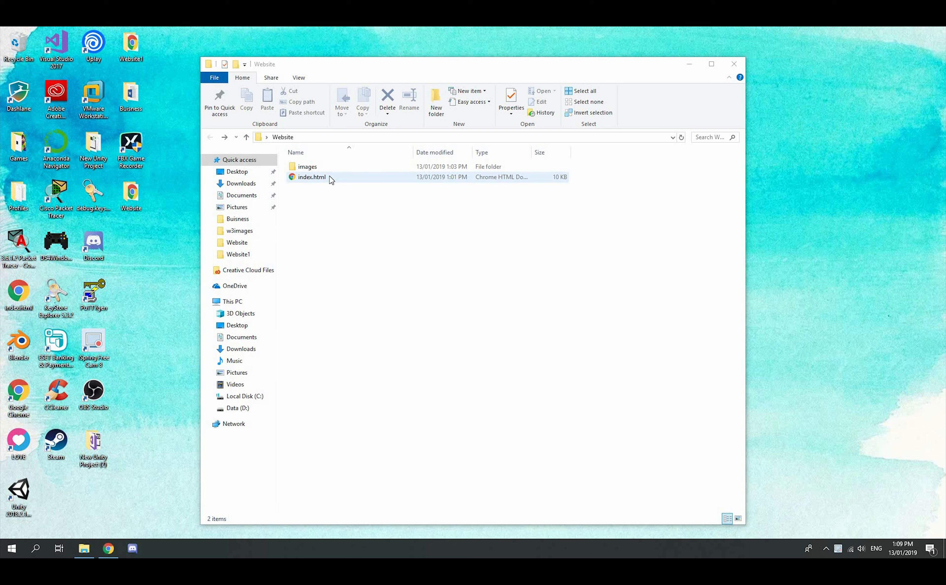
right_click(331, 179)
right_click(300, 177)
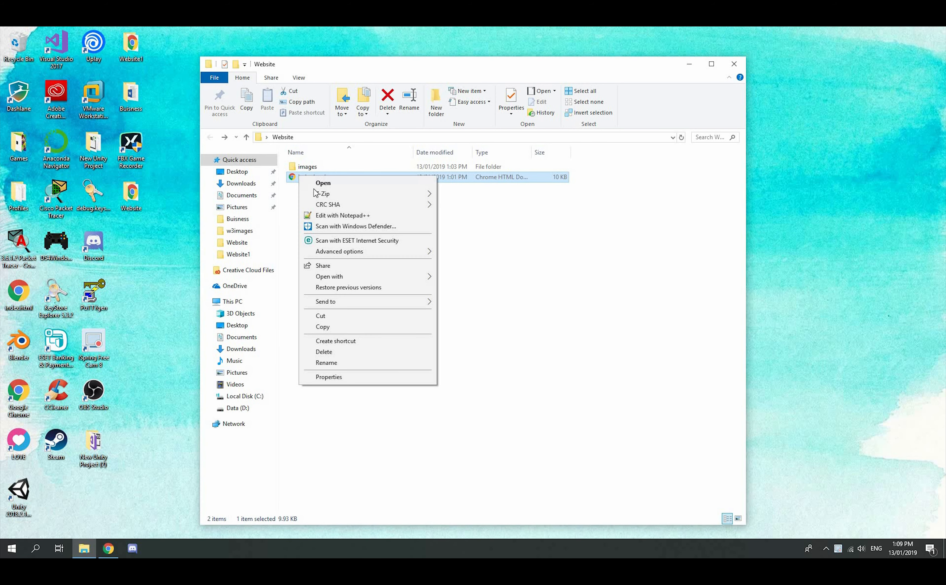
Step: In Notepad++, change the line 59 header image path from /w3images/man_smoke to images/background and save
click(340, 216)
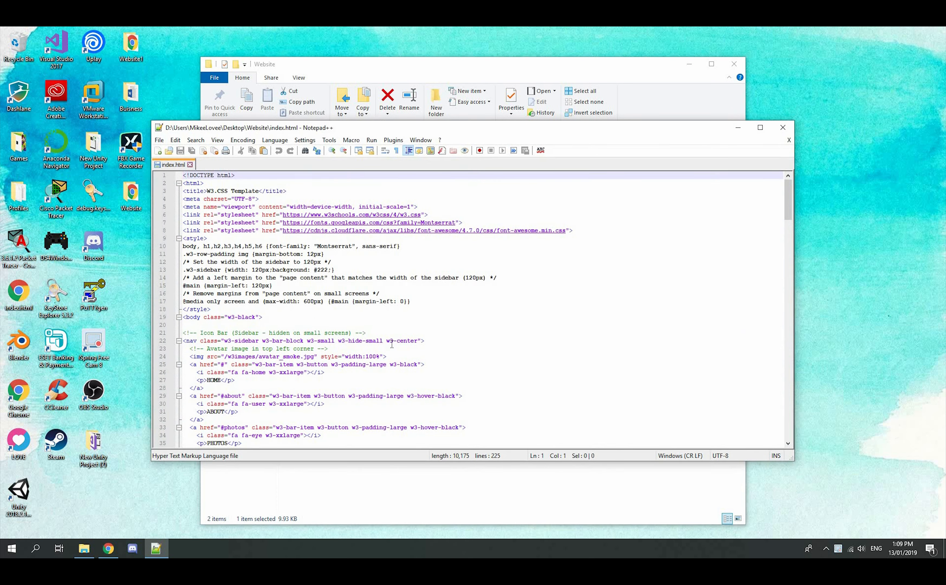
scroll(349, 324, down, 1)
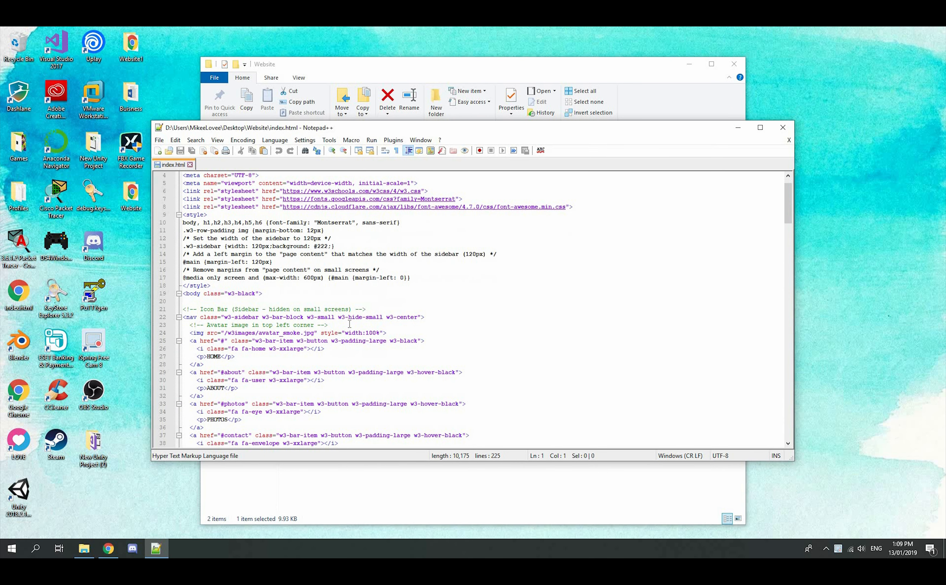
scroll(288, 359, down, 7)
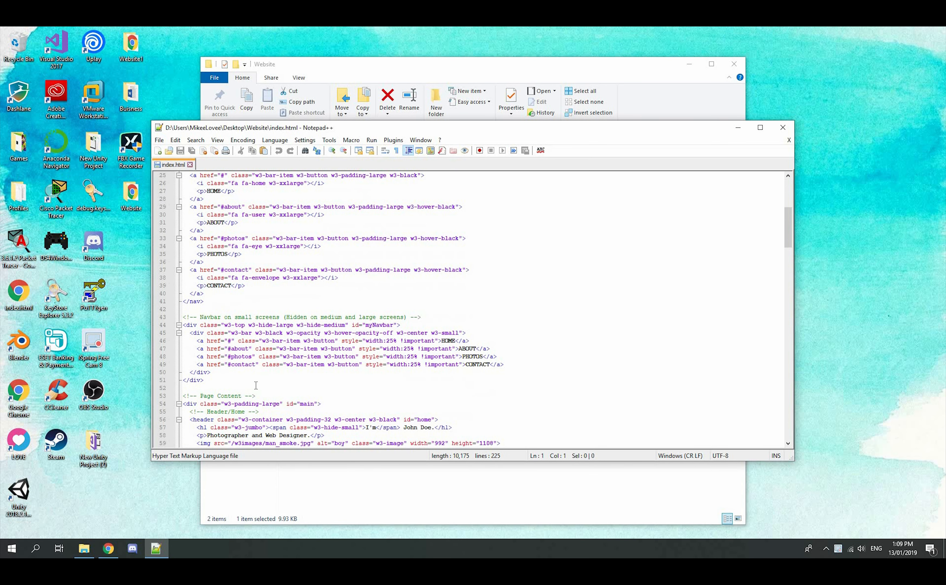
scroll(256, 385, down, 2)
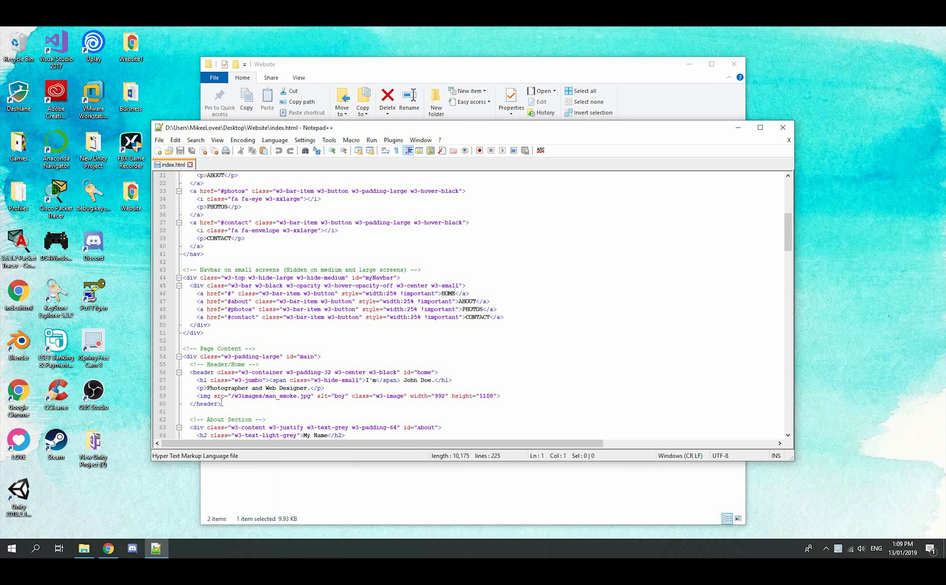
drag(201, 367, 266, 365)
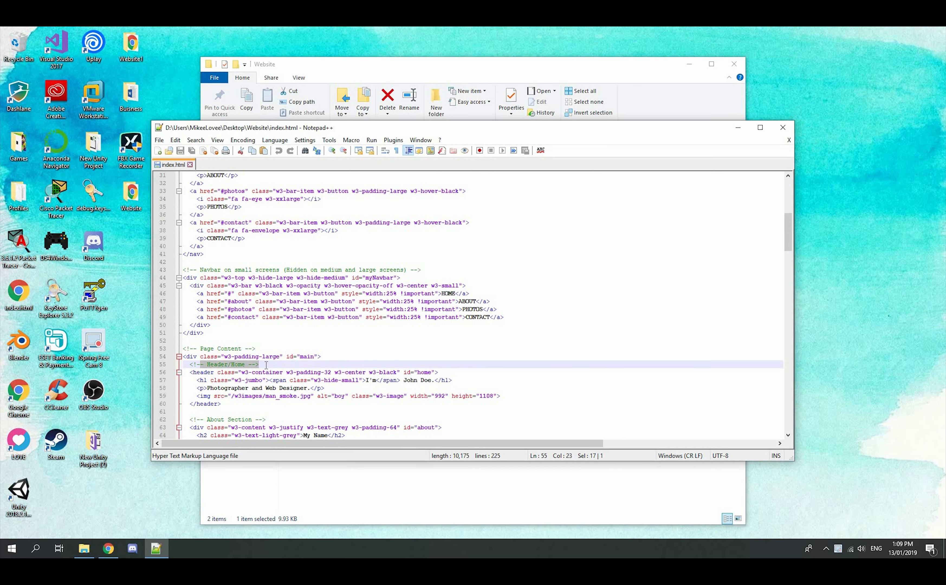
click(284, 362)
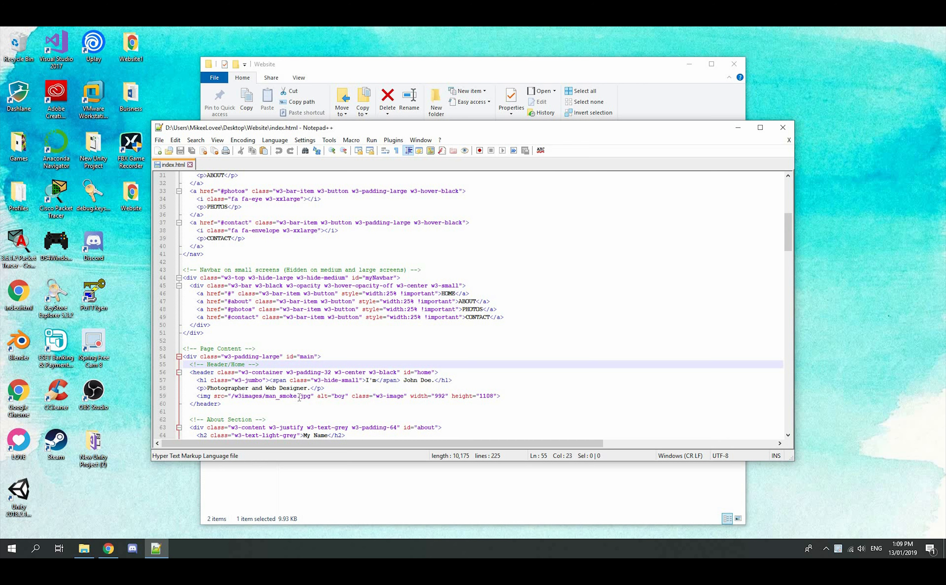
drag(297, 397, 234, 399)
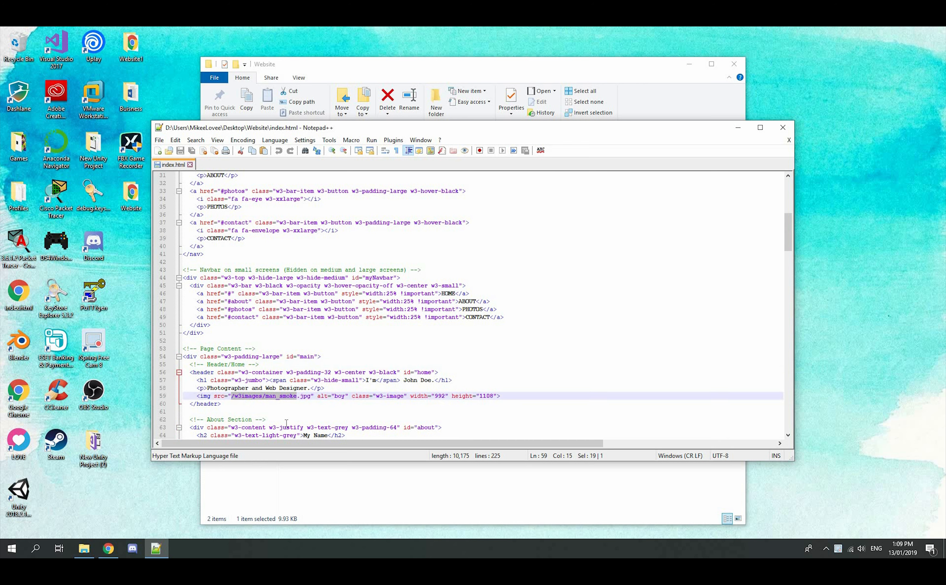
text(images)
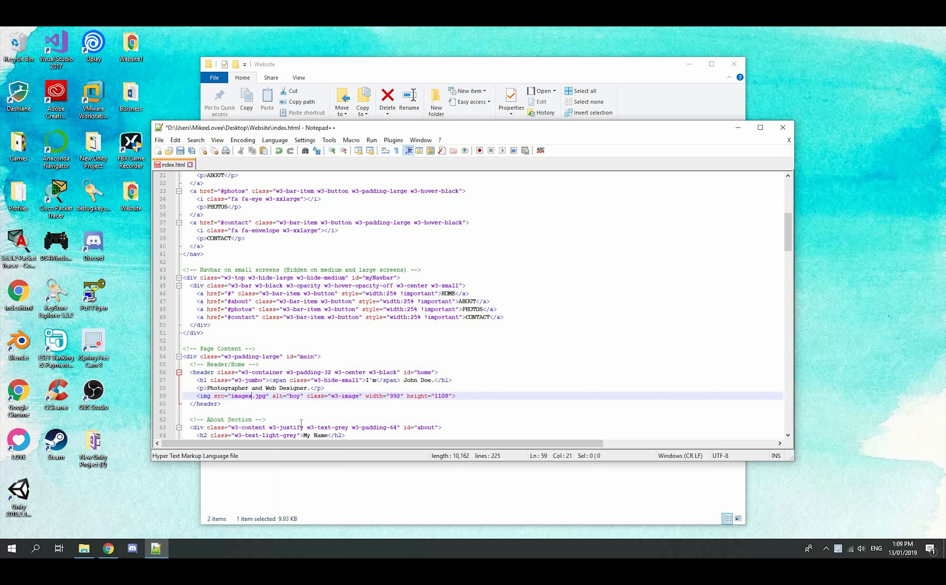
text(/)
text(backgr)
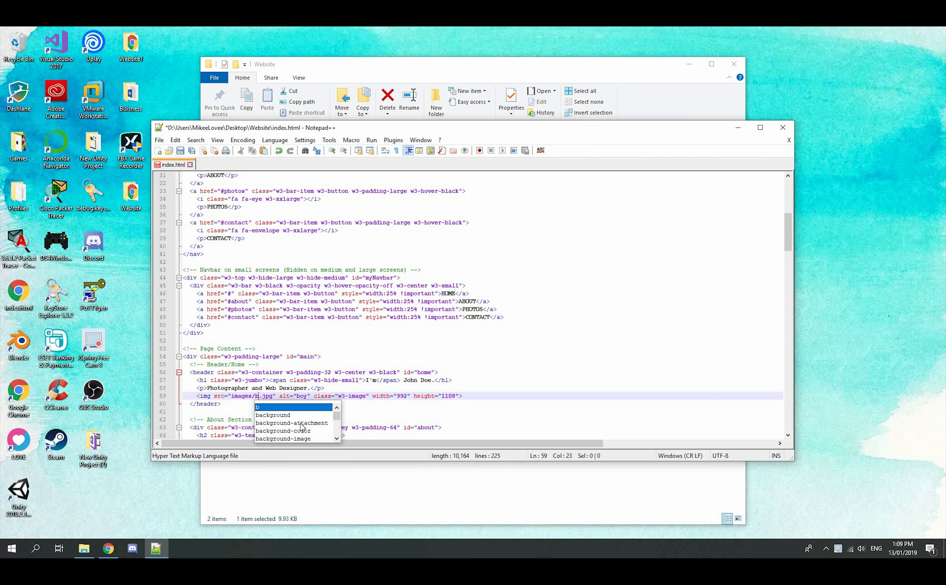
text(ound)
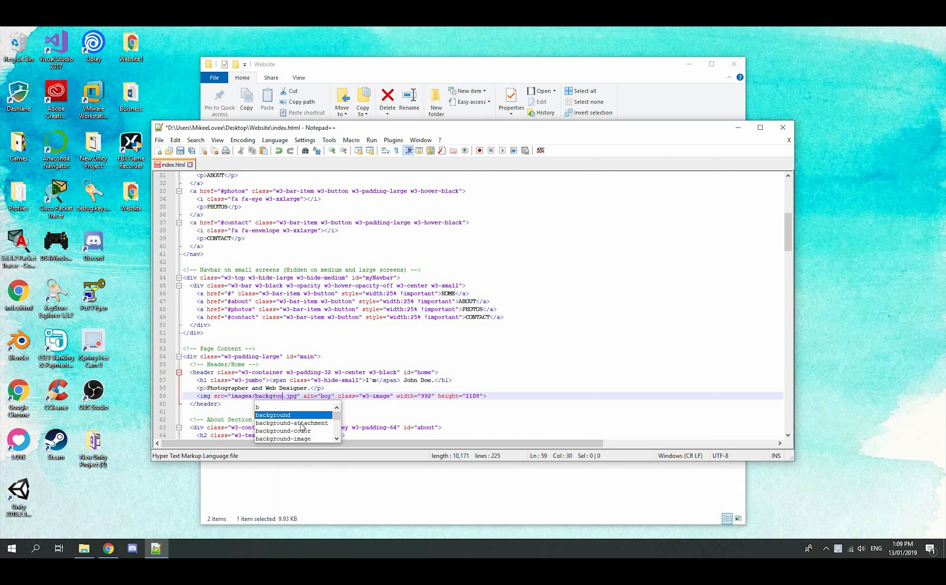
click(360, 365)
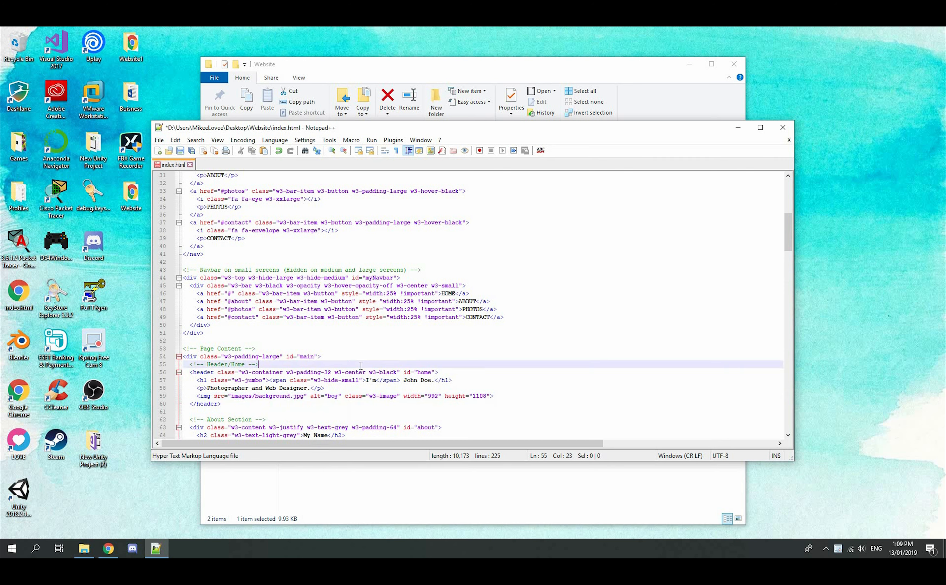
key(ctrl+s)
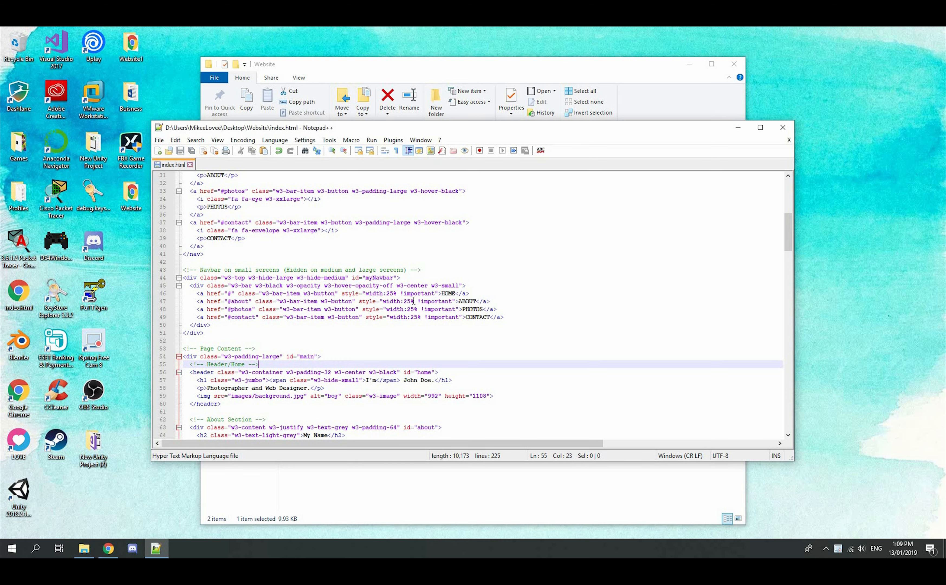
click(502, 67)
Step: Preview index.html in the browser to check the mountain-lake header image
double_click(324, 175)
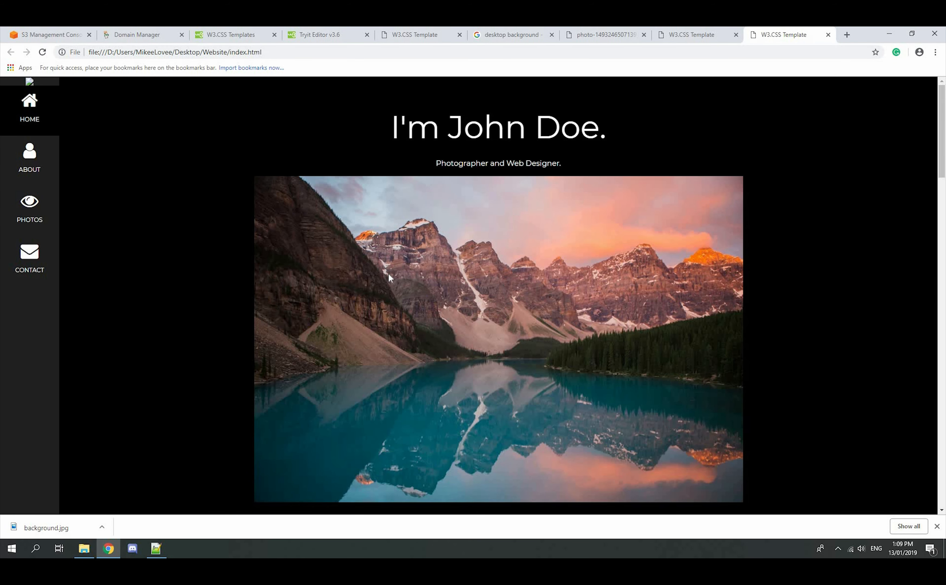
click(29, 159)
click(30, 109)
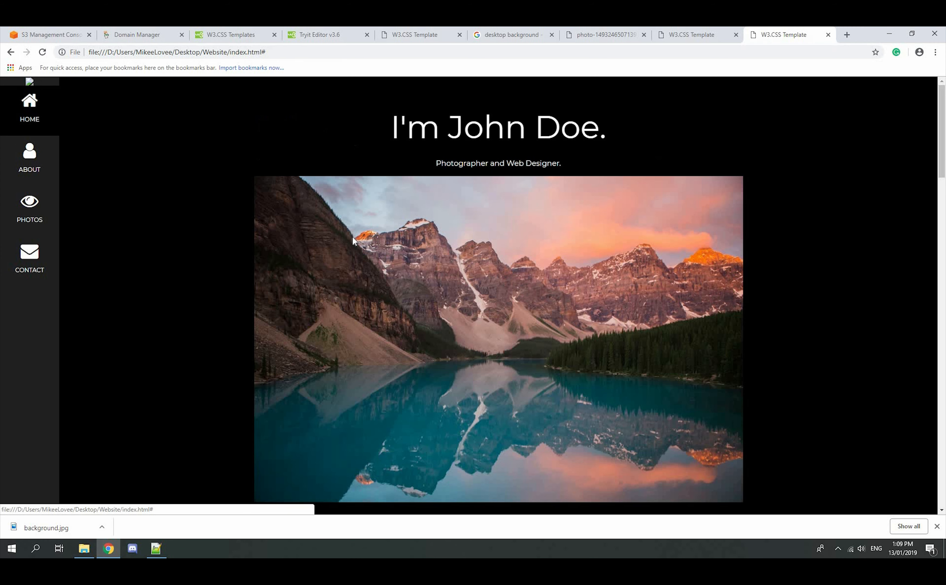
scroll(289, 433, down, 5)
scroll(363, 393, down, 5)
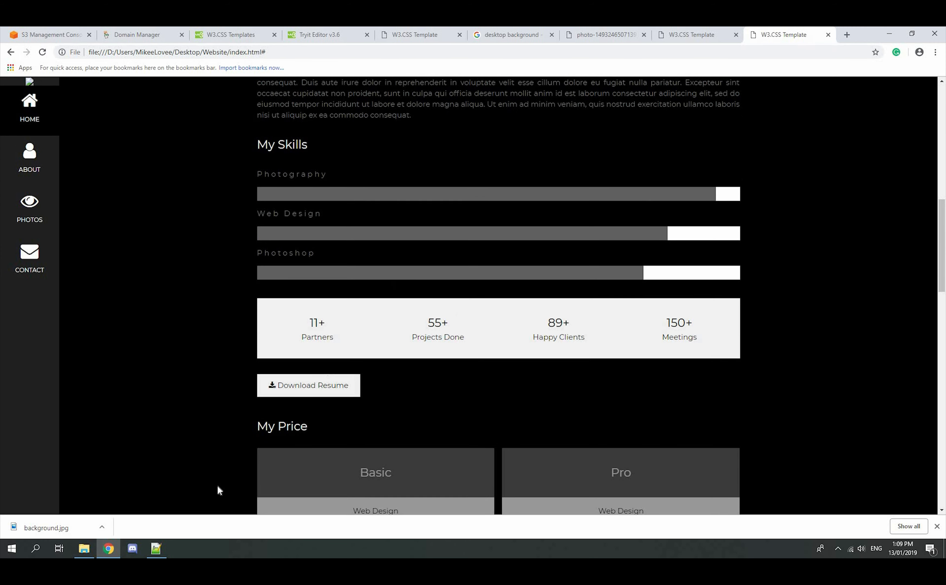
scroll(219, 490, up, 6)
Step: Review the edited code in Notepad++, minimize it, and return to the S3 console
click(156, 548)
scroll(315, 388, down, 3)
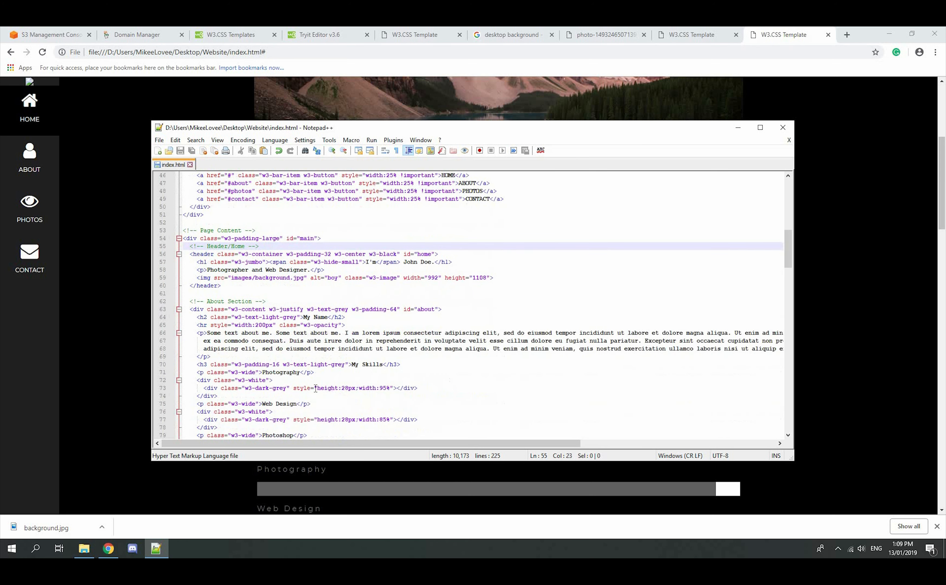
scroll(298, 373, down, 4)
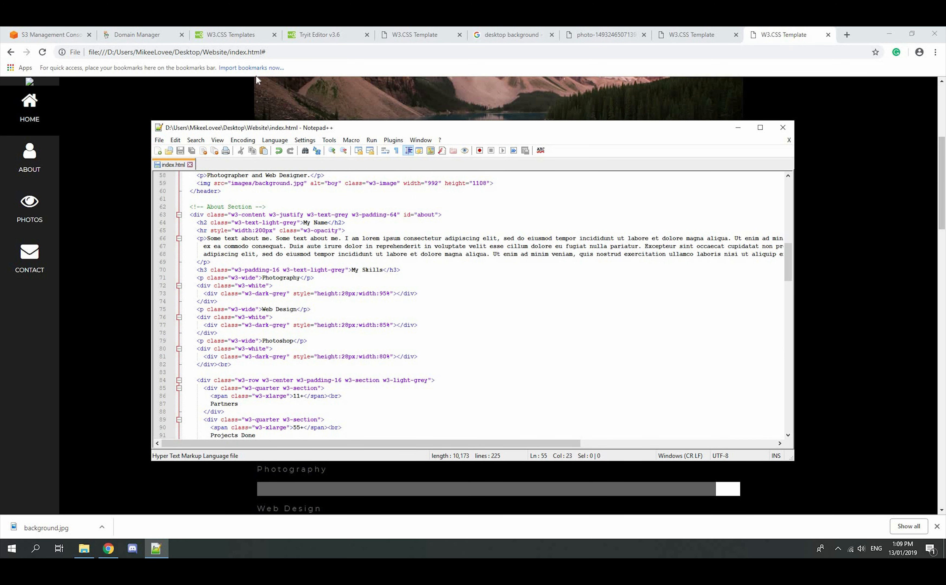
scroll(324, 273, down, 4)
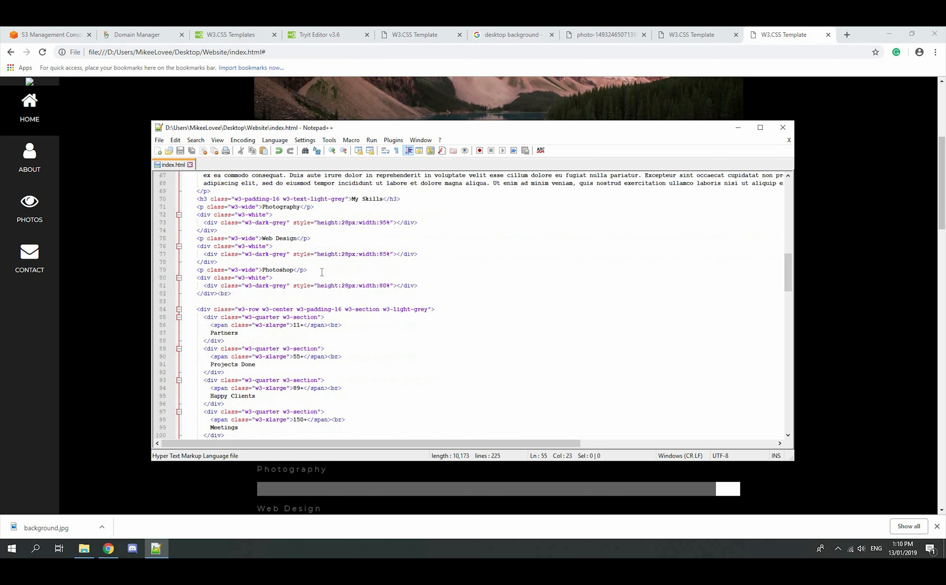
scroll(350, 317, up, 15)
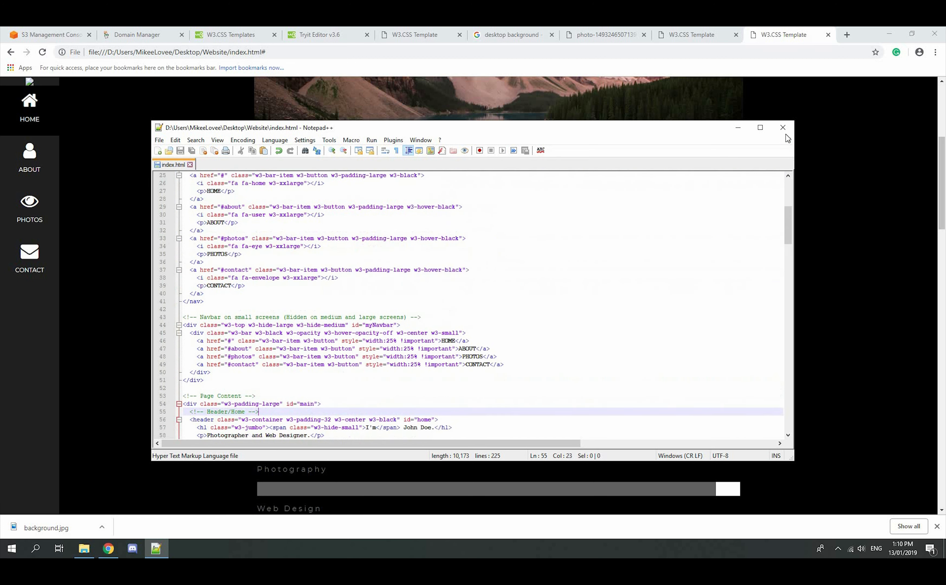
click(737, 127)
scroll(552, 260, up, 5)
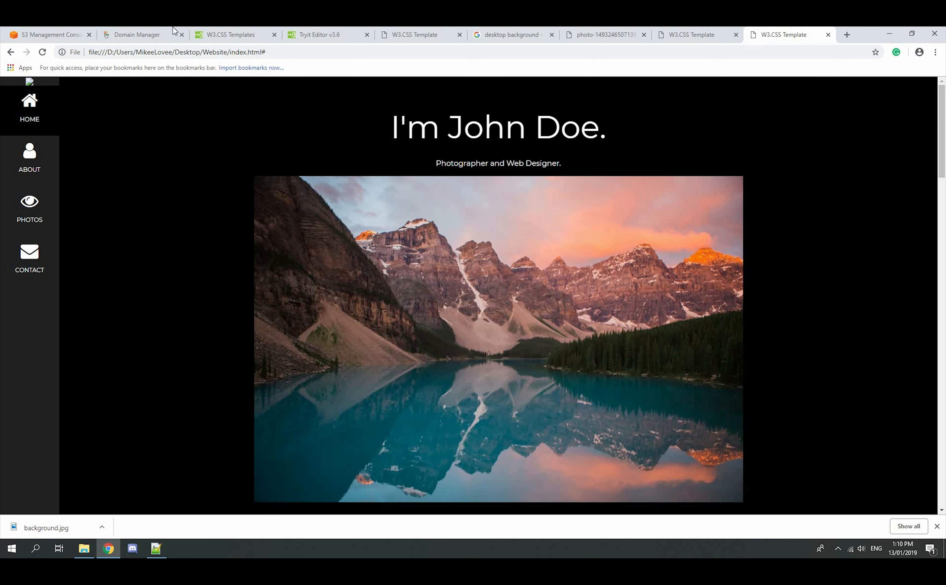
click(37, 29)
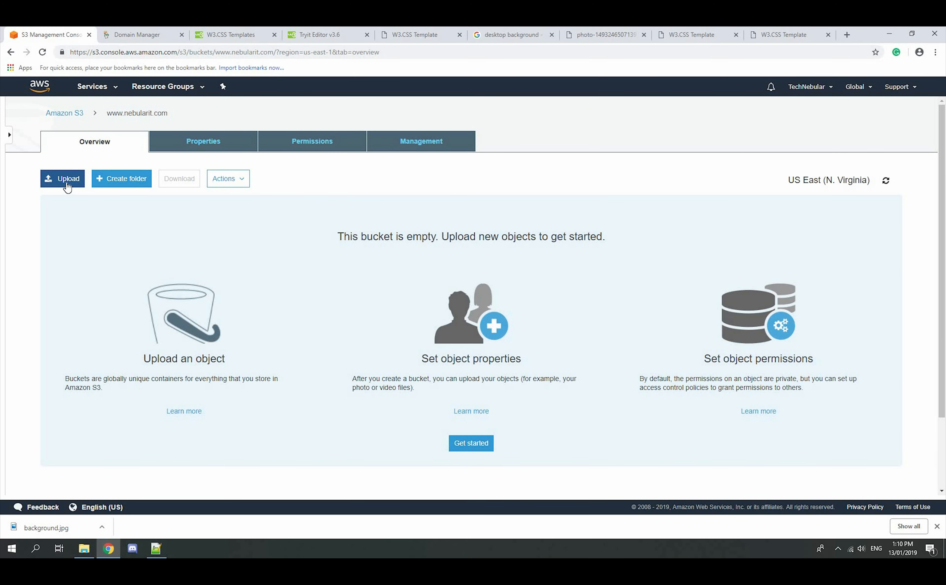
click(59, 179)
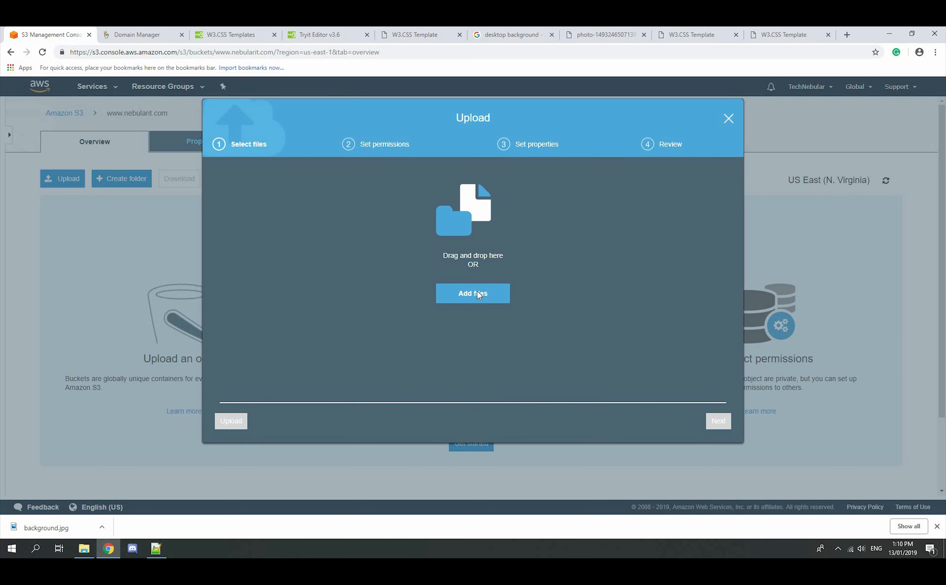
click(472, 294)
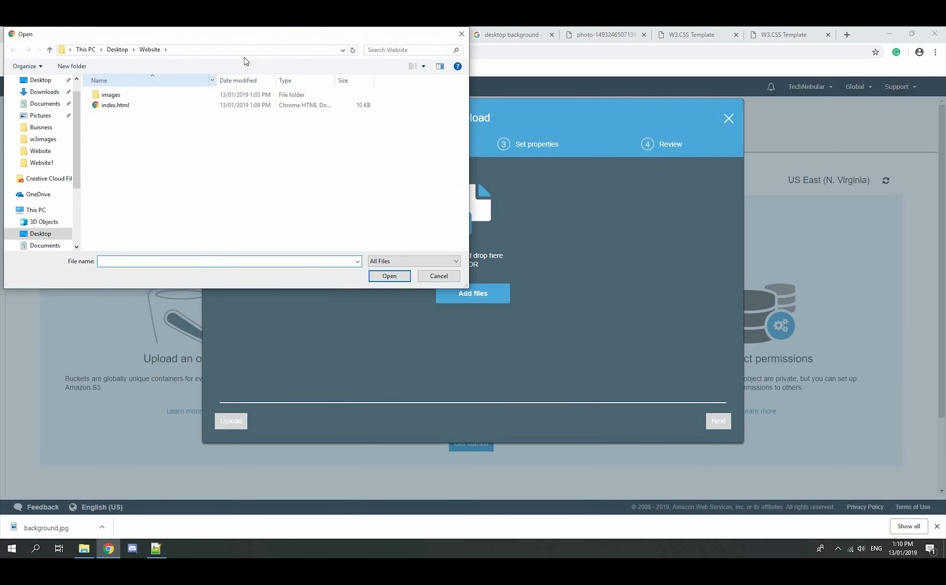
drag(255, 42, 567, 197)
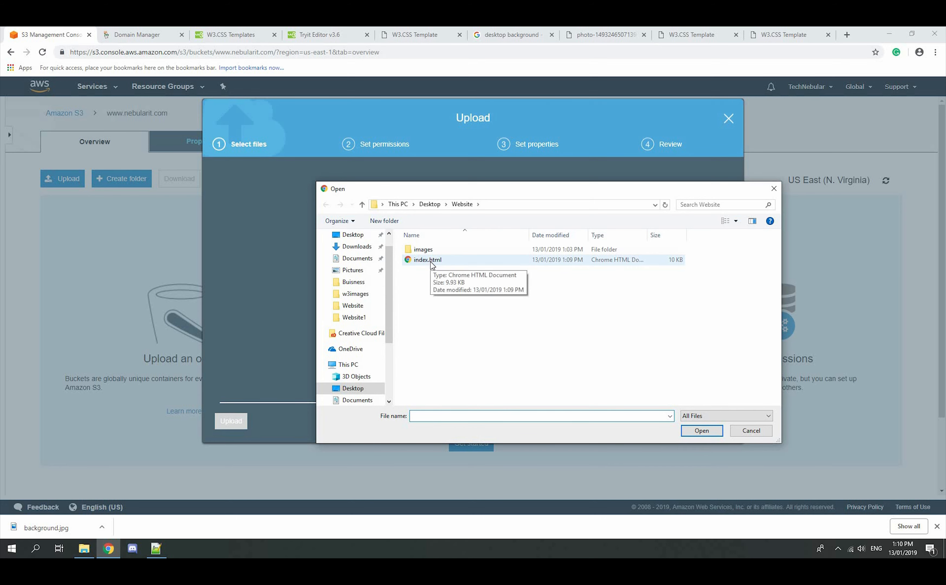
double_click(430, 261)
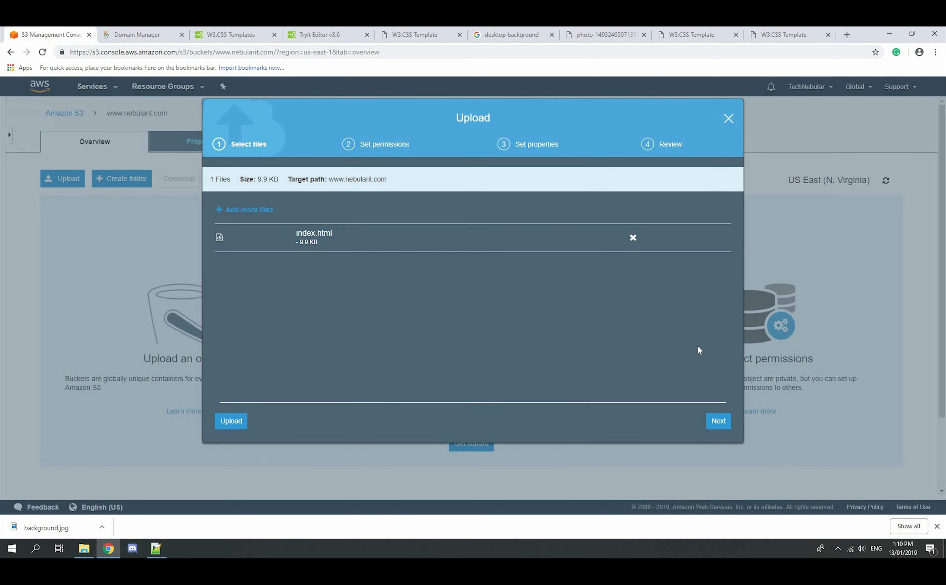
click(719, 427)
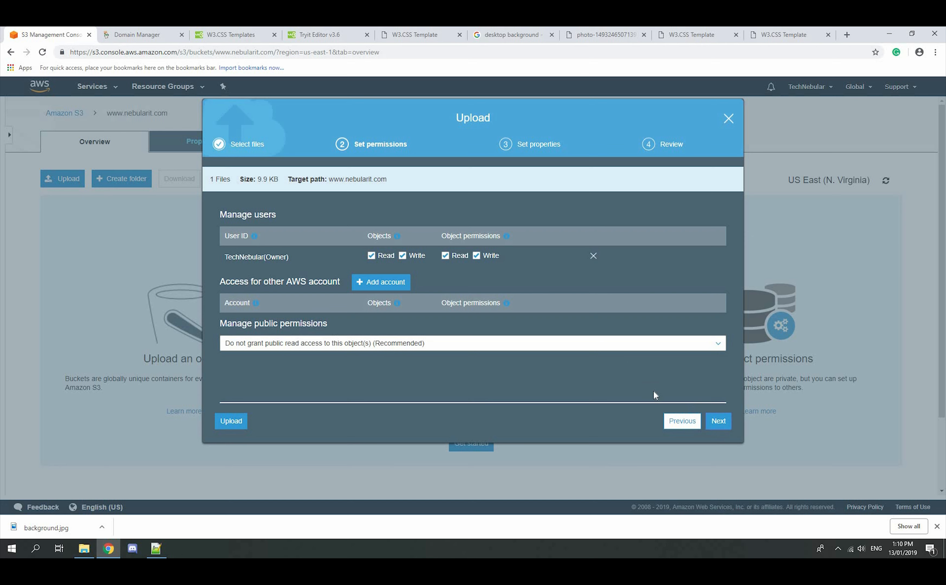
click(718, 422)
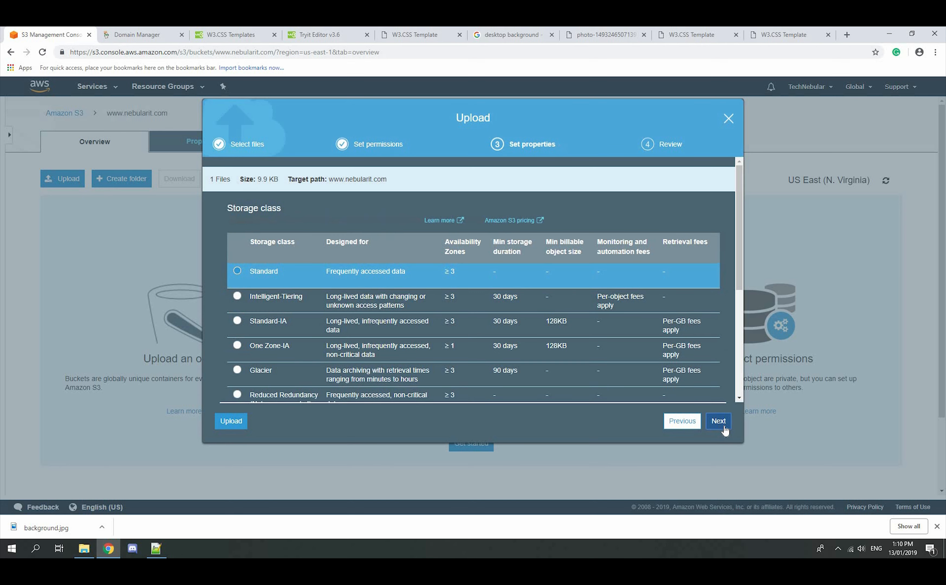
click(229, 421)
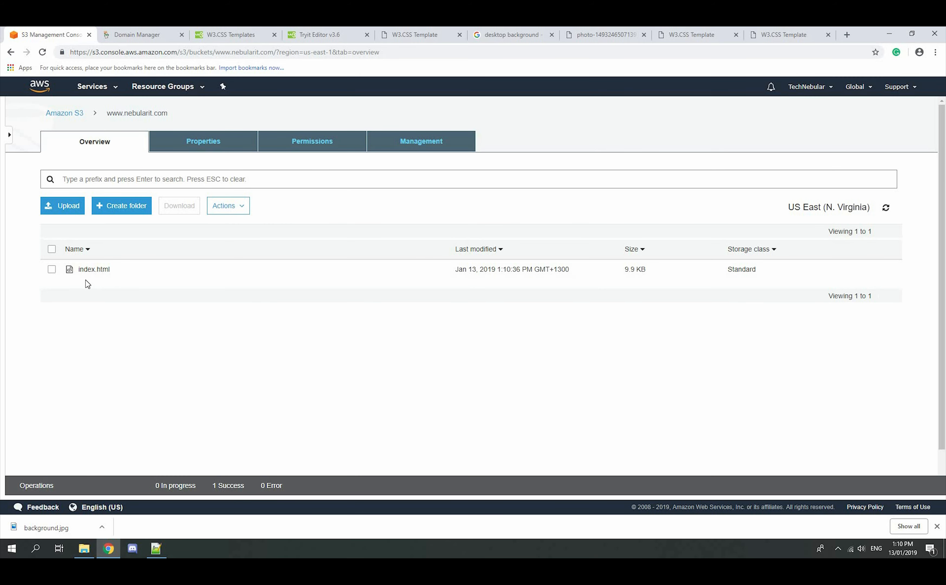
click(136, 209)
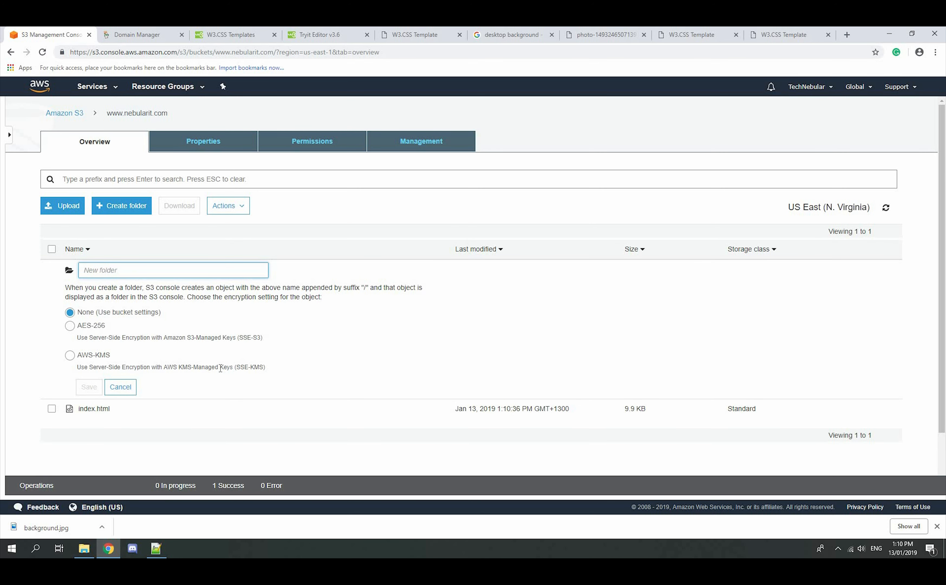
text(images)
click(89, 386)
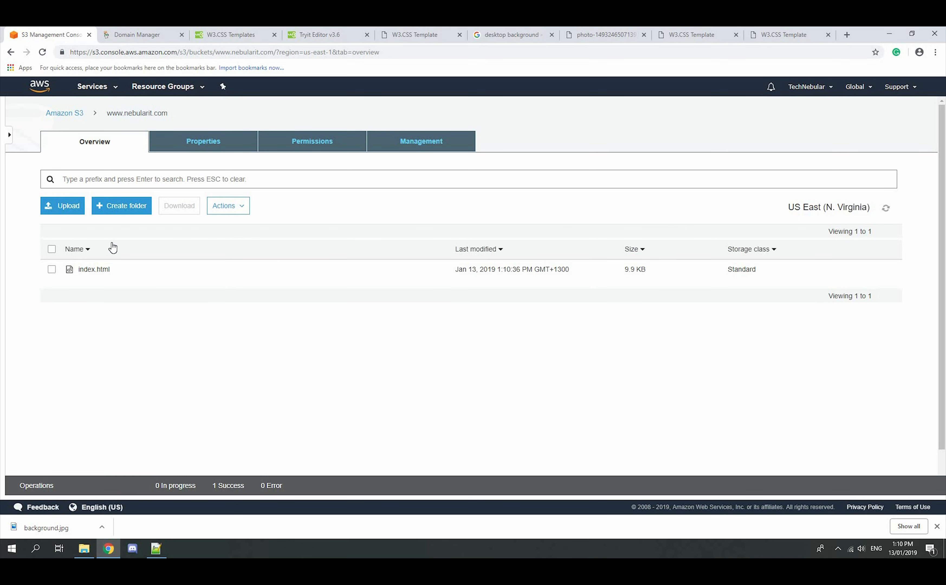
Step: Upload background.jpg from the local images folder into the bucket's images folder, then return to the bucket's top level
click(85, 549)
drag(457, 69, 653, 115)
click(88, 275)
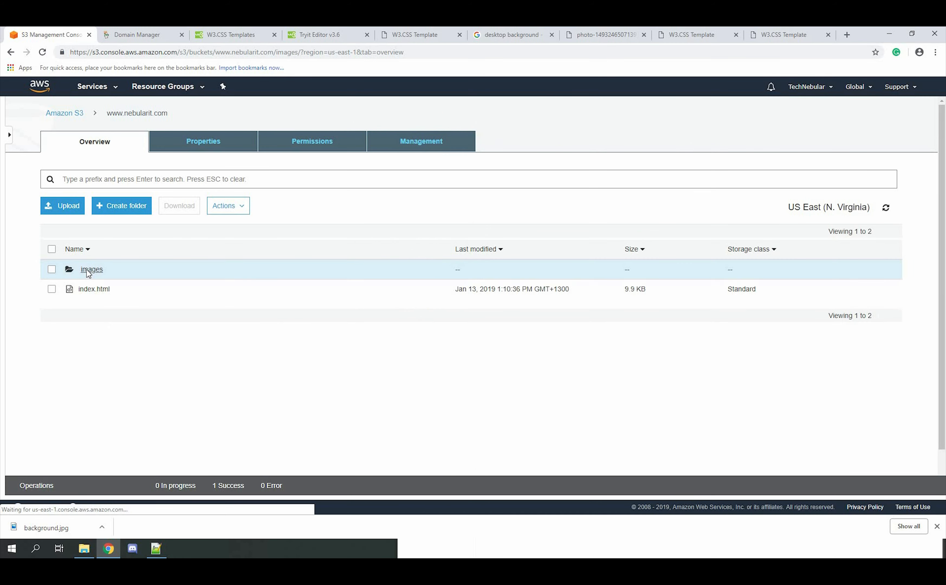
click(59, 206)
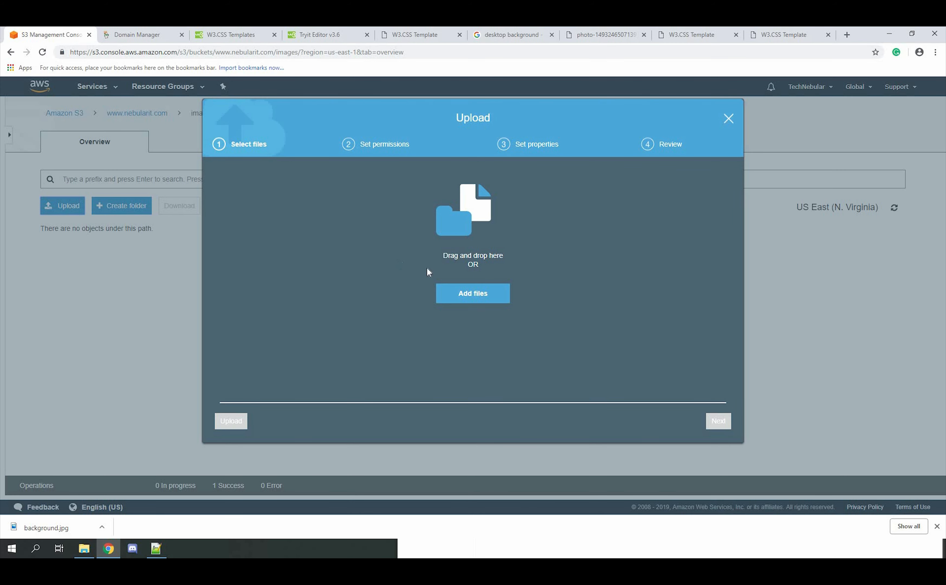
click(481, 291)
double_click(425, 248)
double_click(425, 249)
click(230, 421)
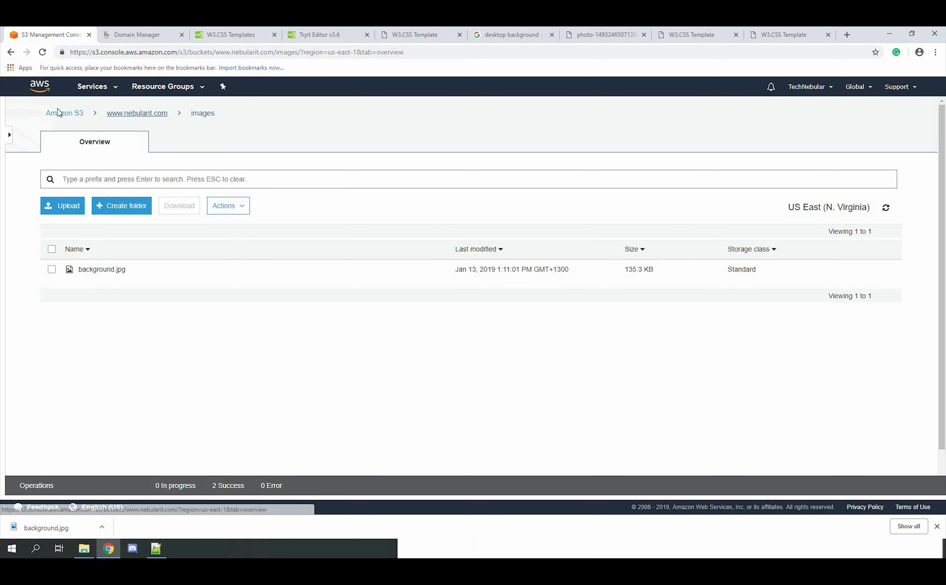
click(152, 113)
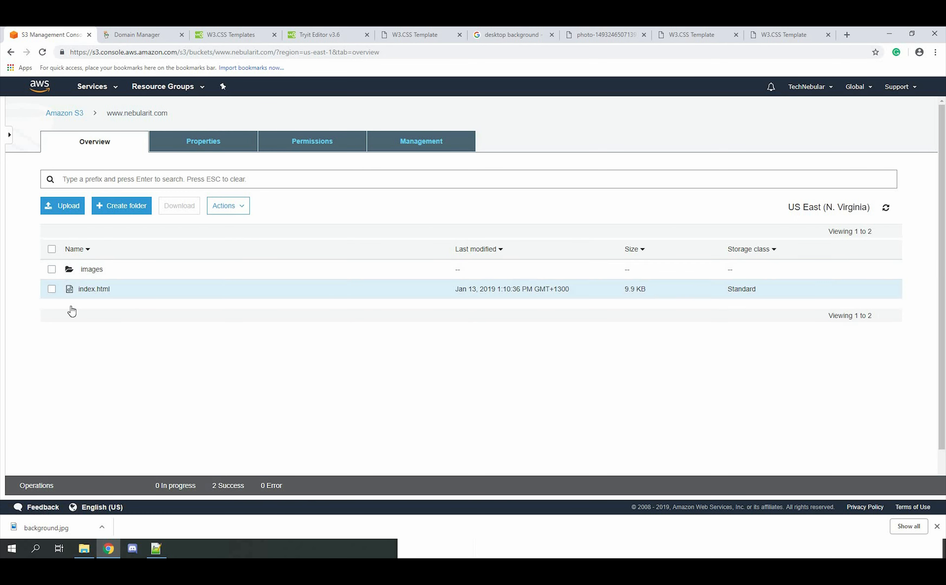
Step: Open index.html's Object URL, which shows Access Denied, then go back to the S3 console
right_click(93, 296)
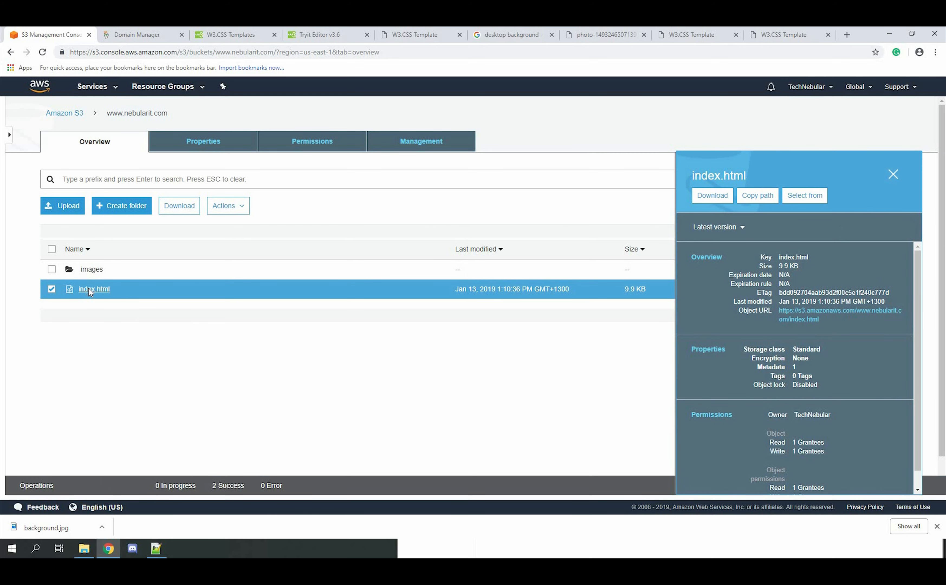
click(88, 288)
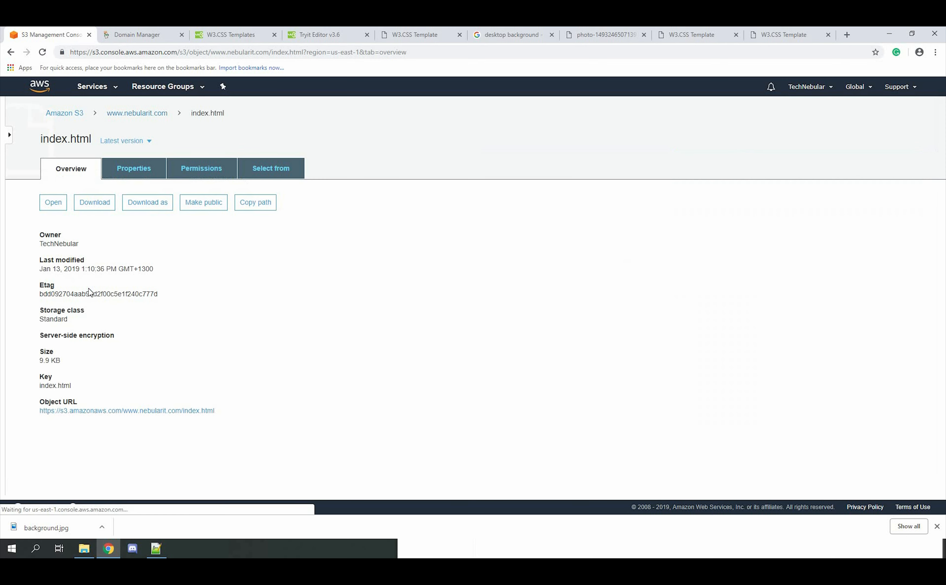
click(80, 420)
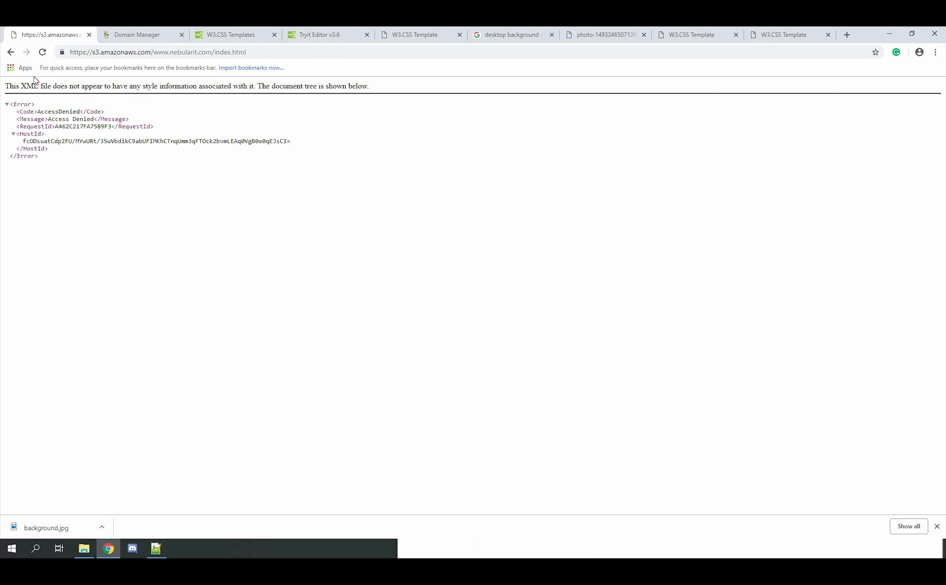
click(11, 53)
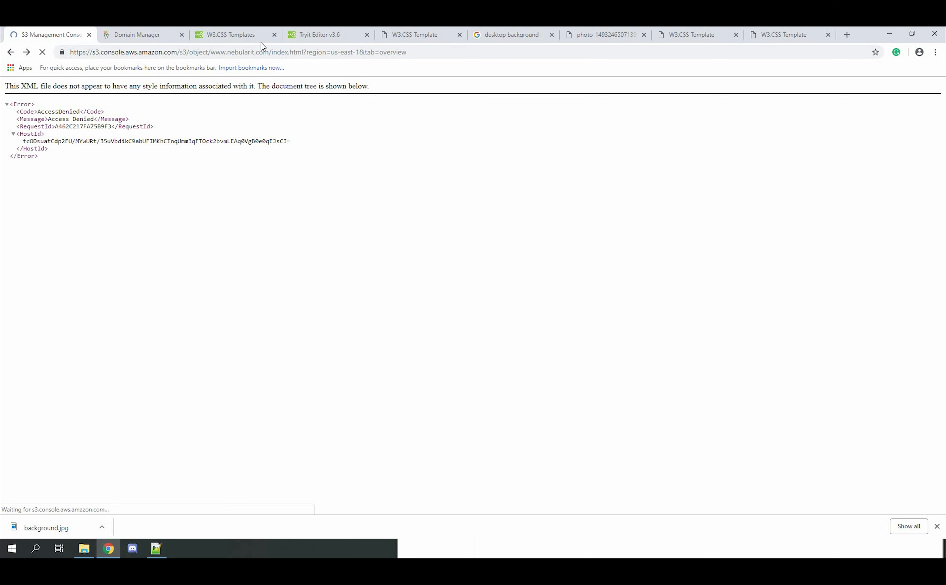
Step: Close the seven W3Schools, search and photo tabs and open a new Google tab
click(274, 35)
click(274, 34)
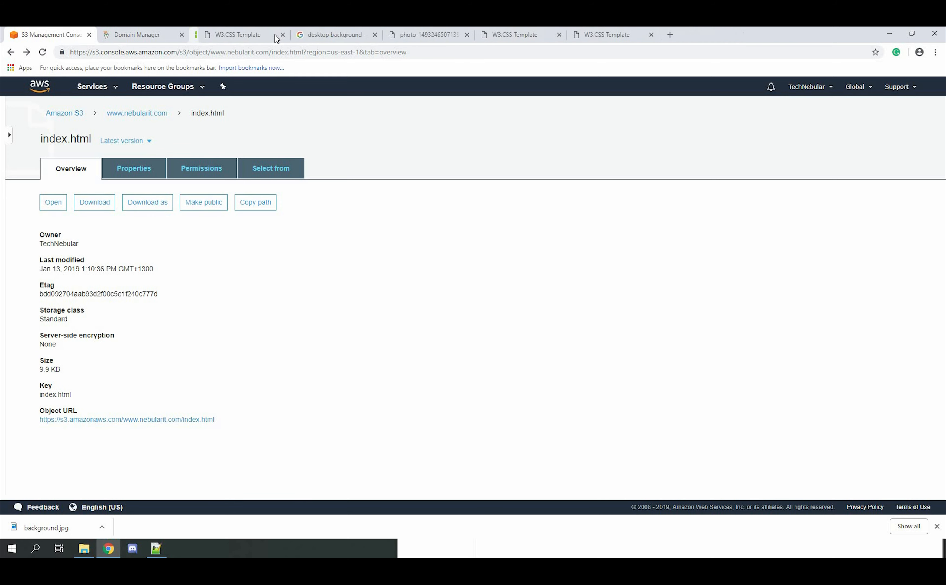
click(274, 34)
click(274, 34)
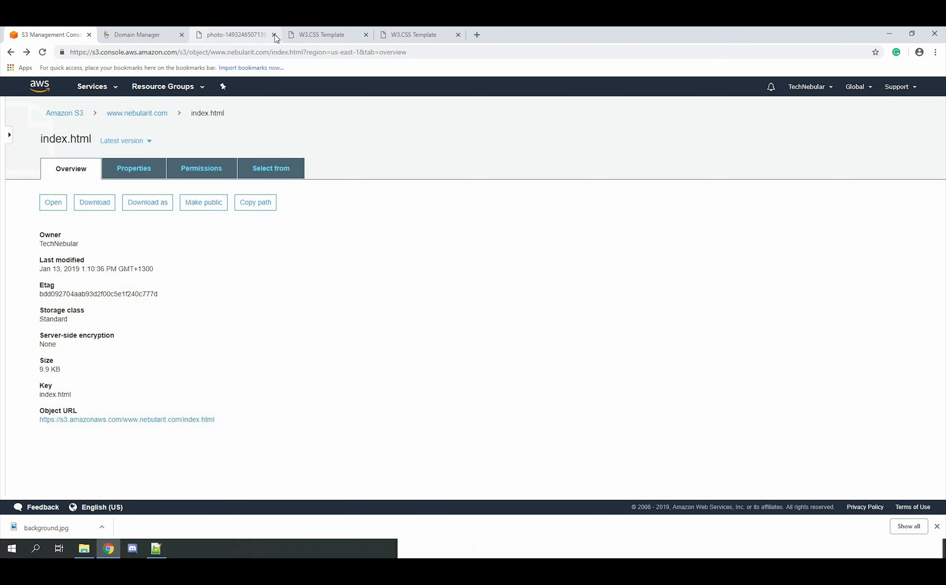
click(274, 35)
click(274, 34)
click(274, 34)
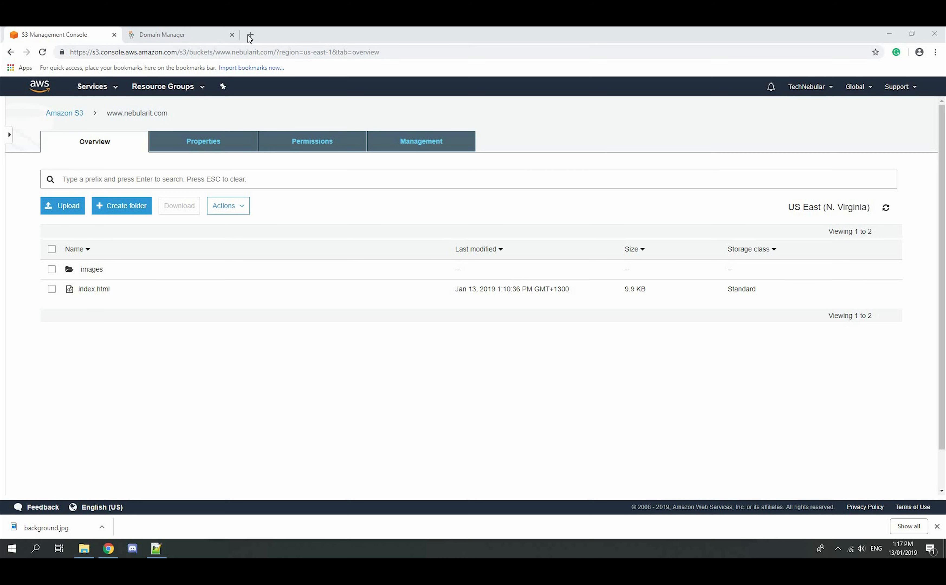
click(250, 36)
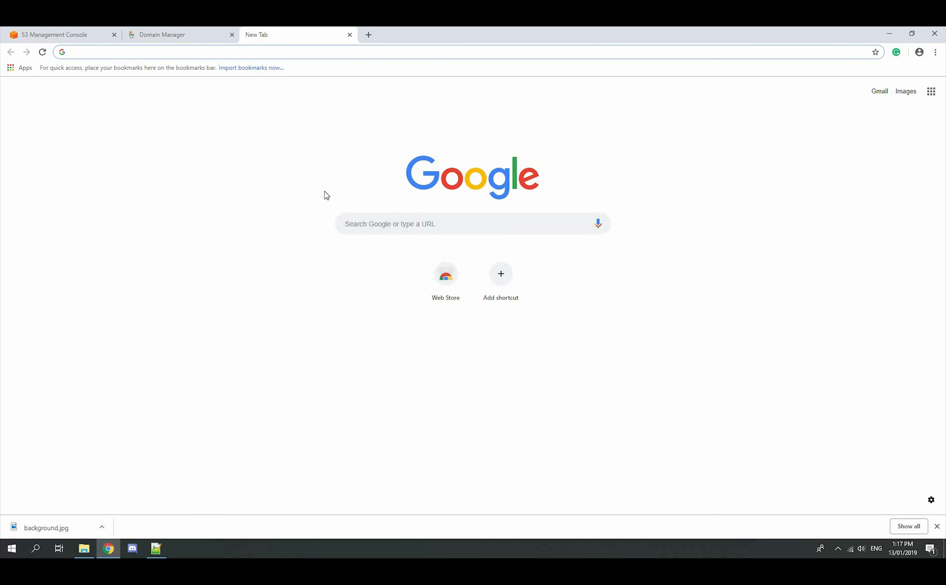
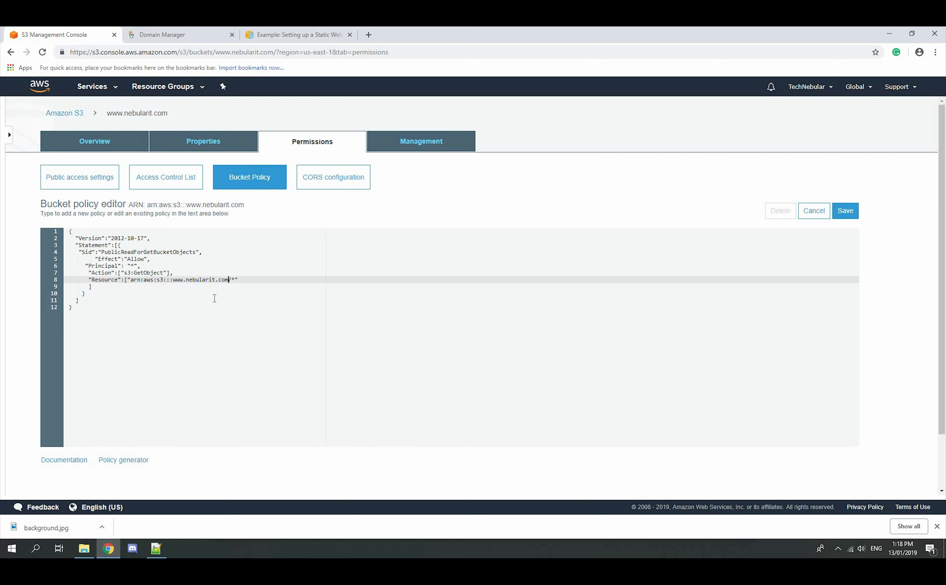
click(842, 211)
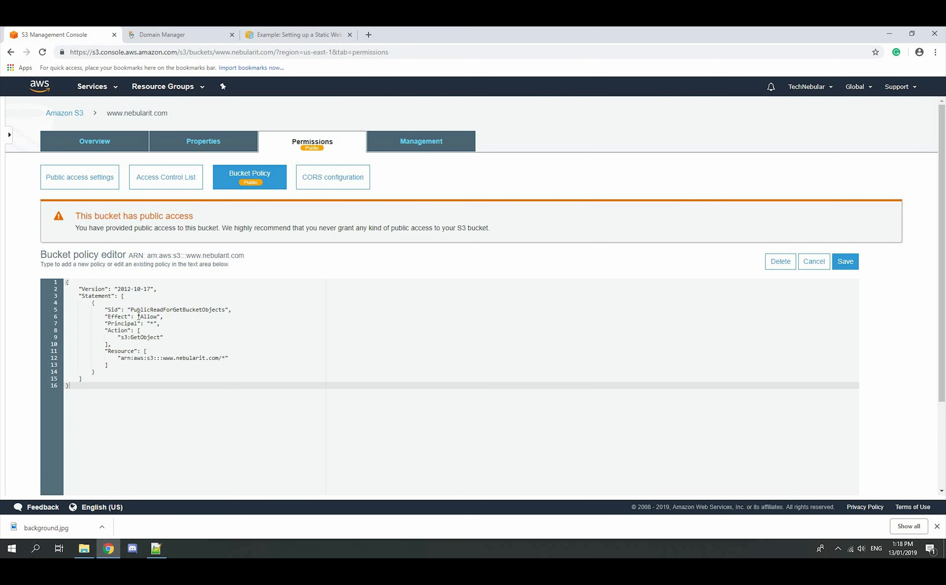
drag(139, 310, 198, 309)
click(197, 309)
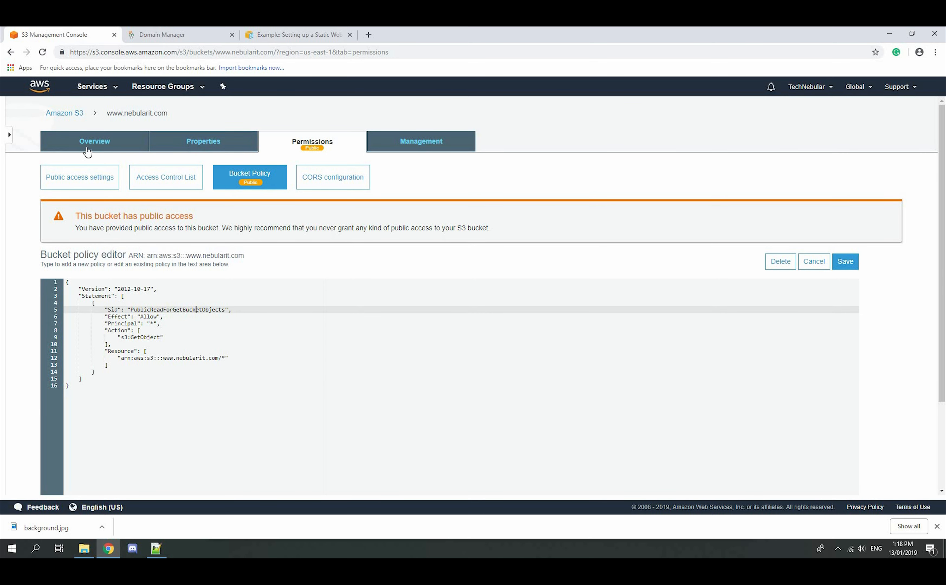
click(223, 142)
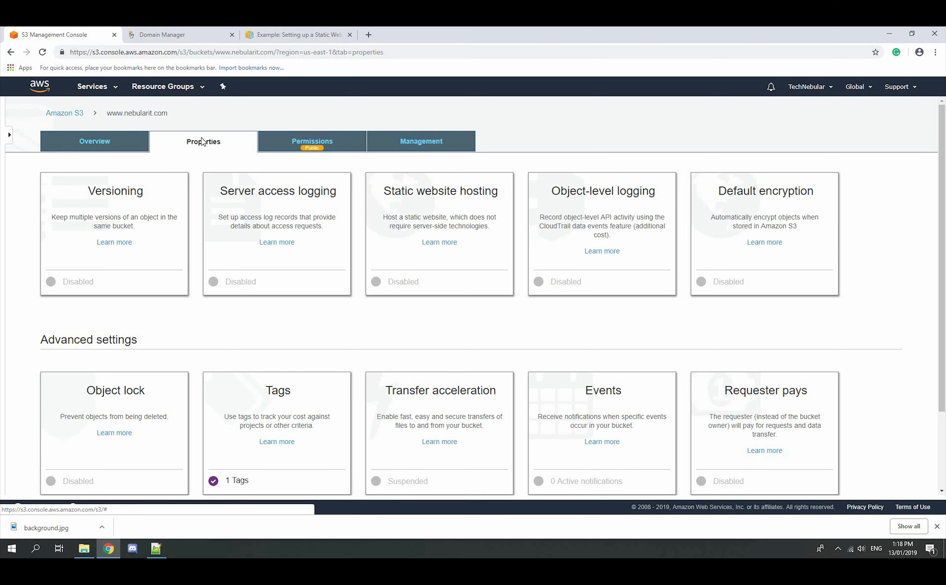
Step: Host a website from the bucket with index.html as index document, then return to Overview
click(439, 206)
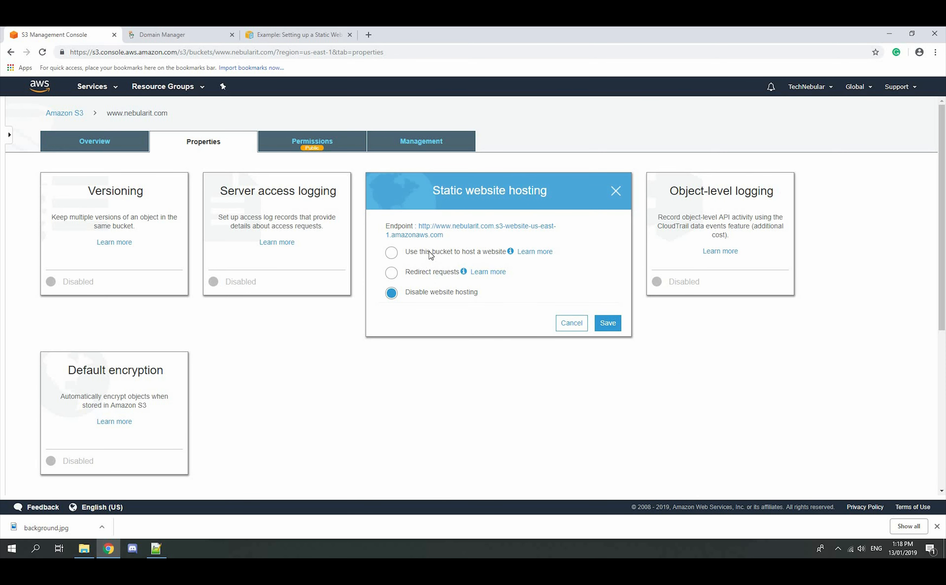
click(392, 253)
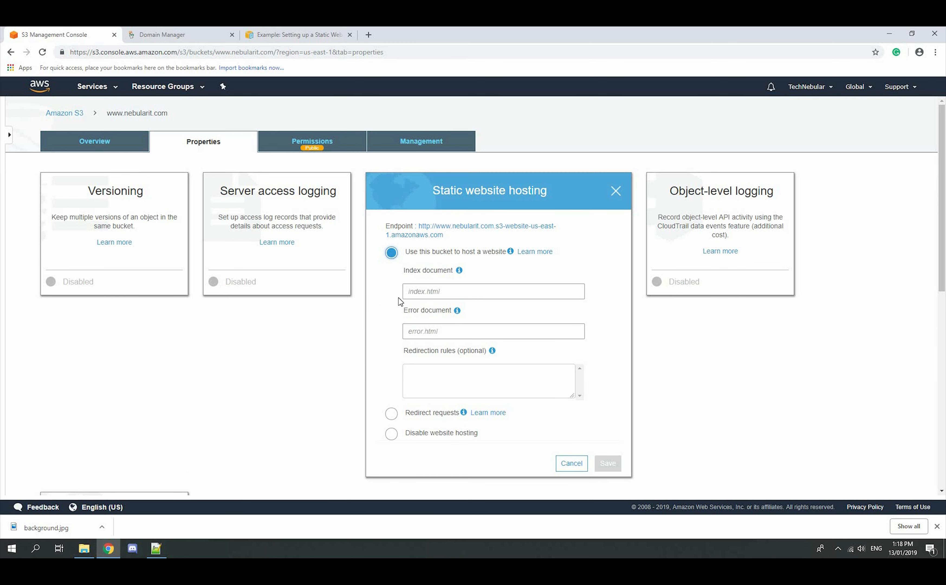
click(450, 292)
text(index.html)
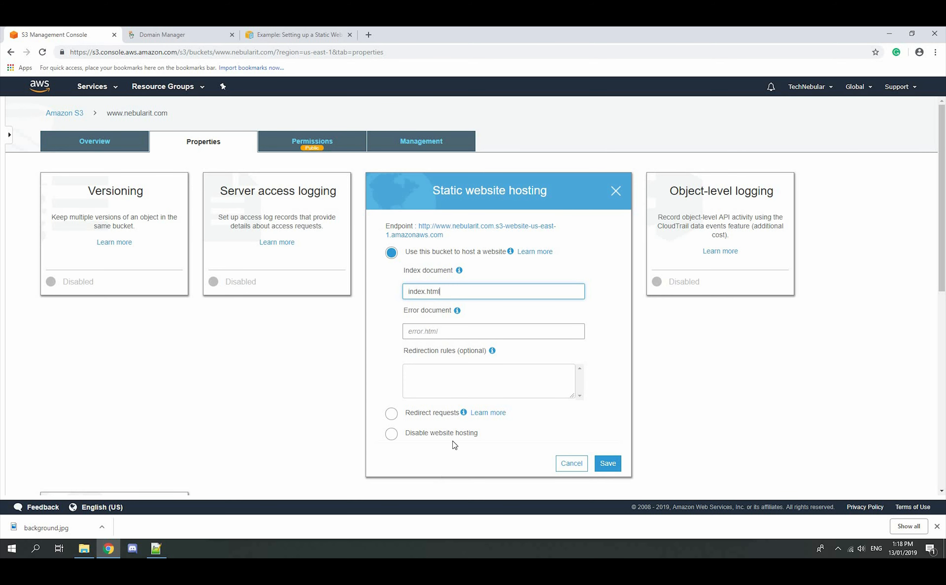
click(613, 470)
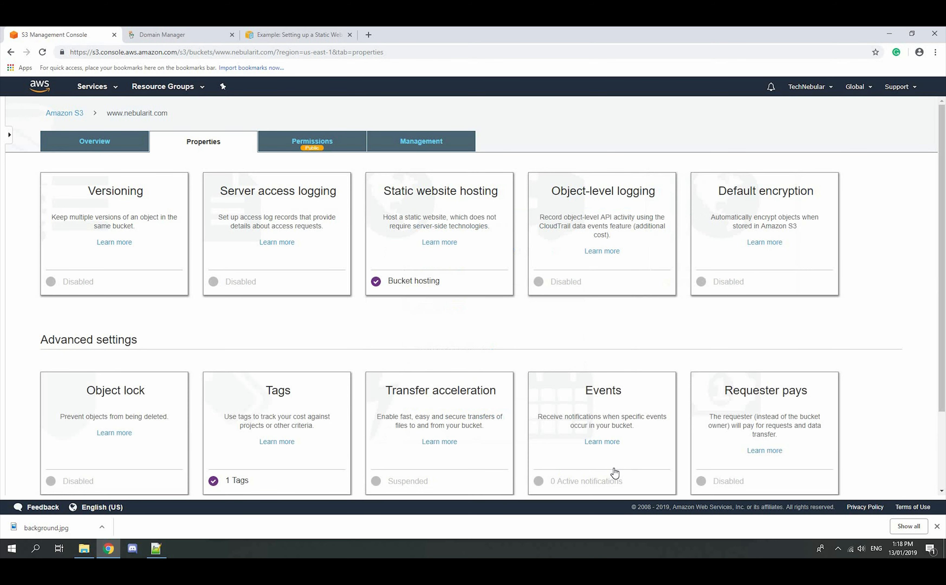
click(100, 144)
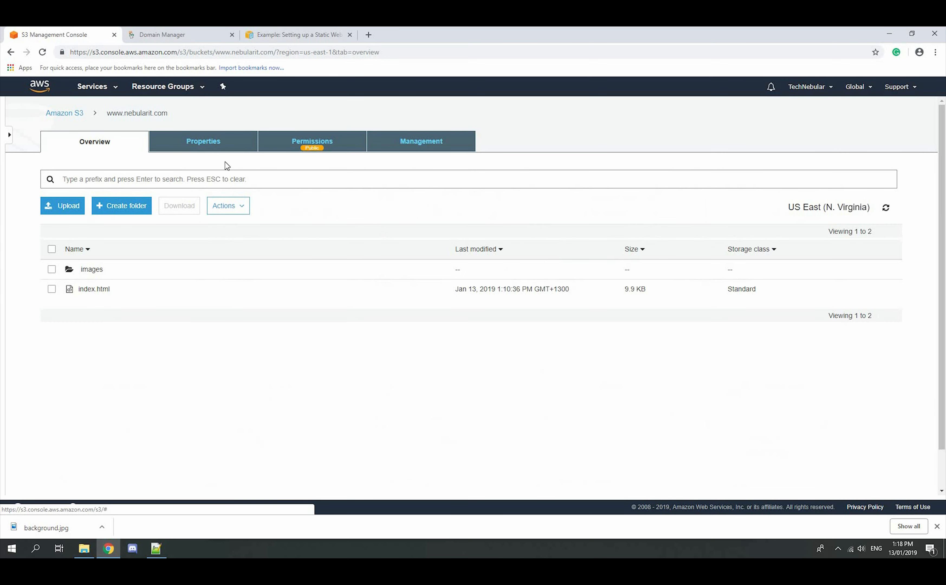
Step: Open index.html's address and browse the site's About and Photos sections
click(94, 289)
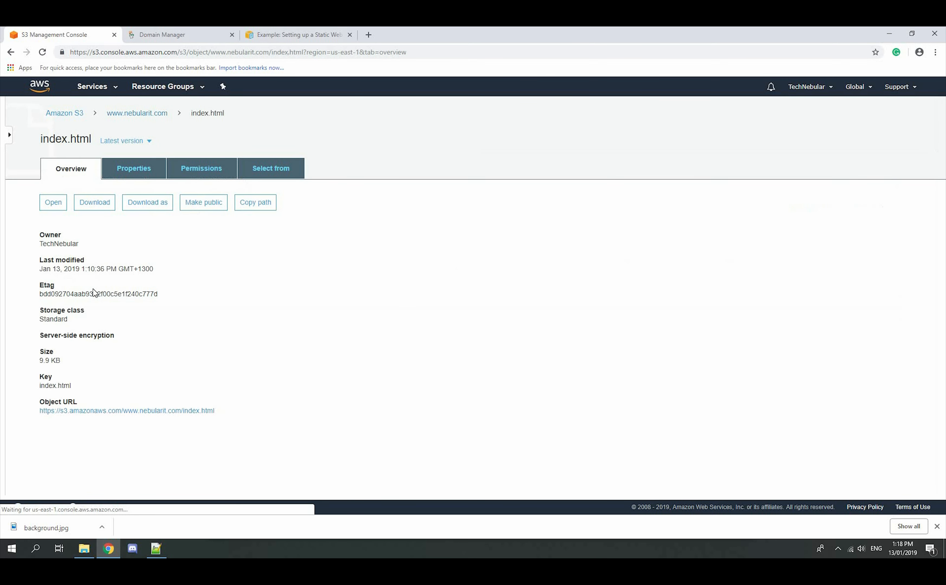
click(175, 421)
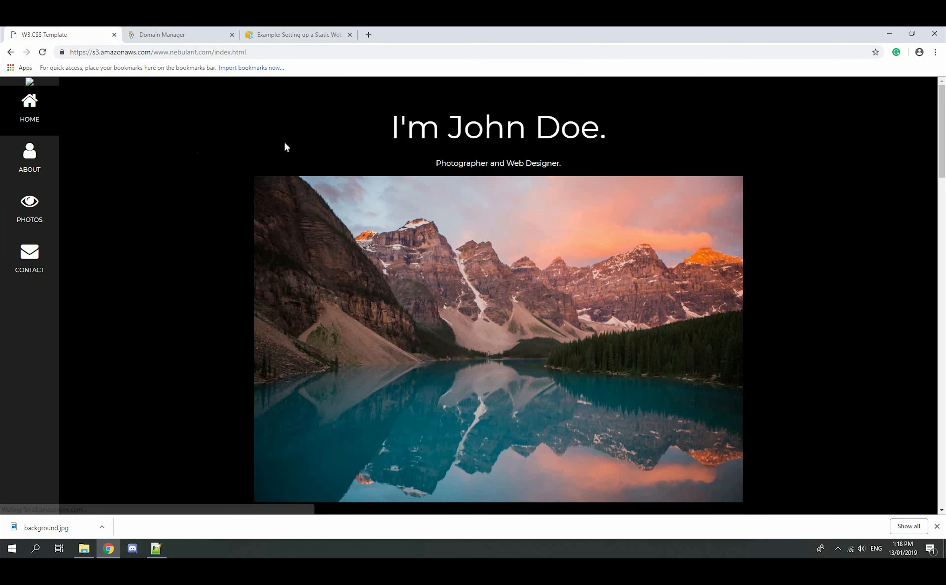
click(33, 158)
click(44, 219)
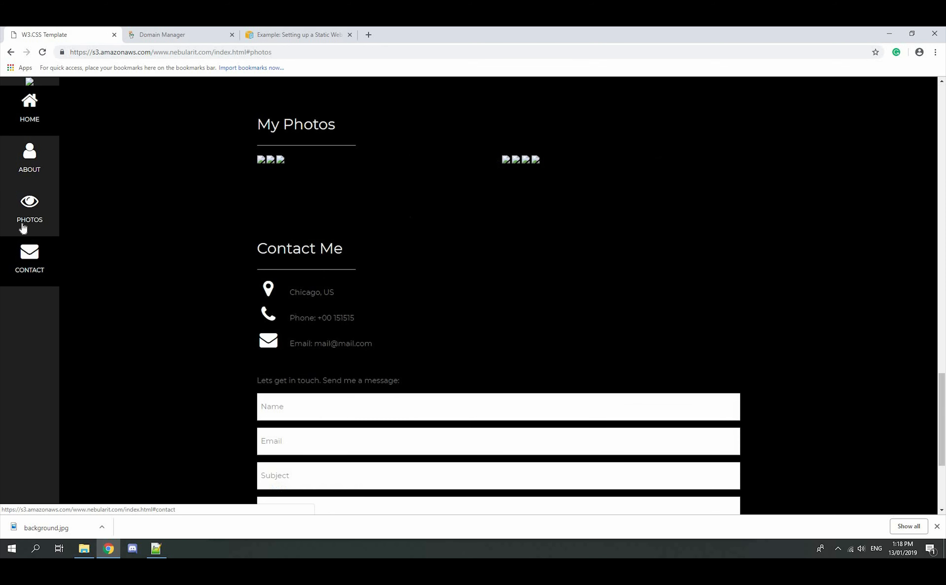
click(29, 167)
click(26, 120)
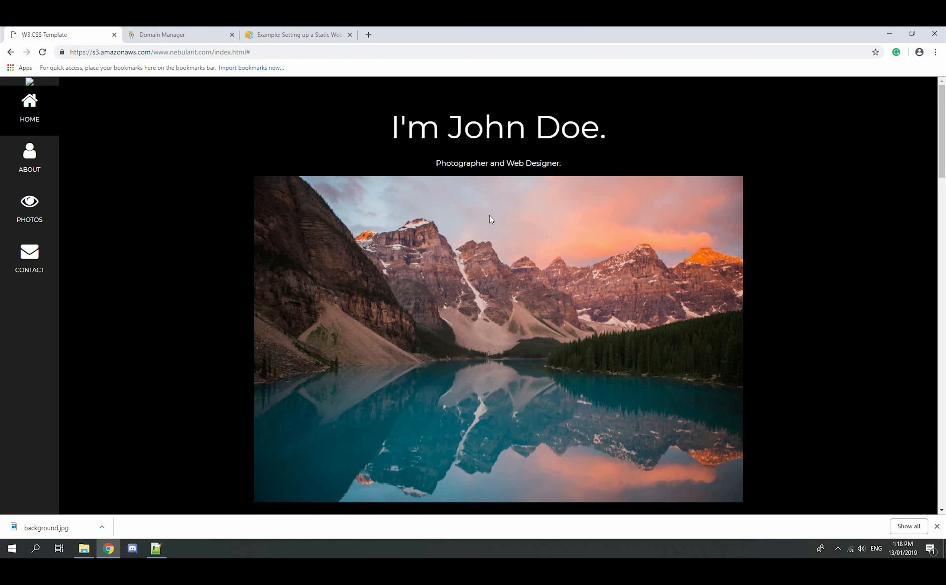
scroll(489, 218, down, 3)
scroll(388, 156, up, 3)
Step: Glance at the GoDaddy Domain Manager and AWS guide tabs, then scroll the loaded site
click(180, 36)
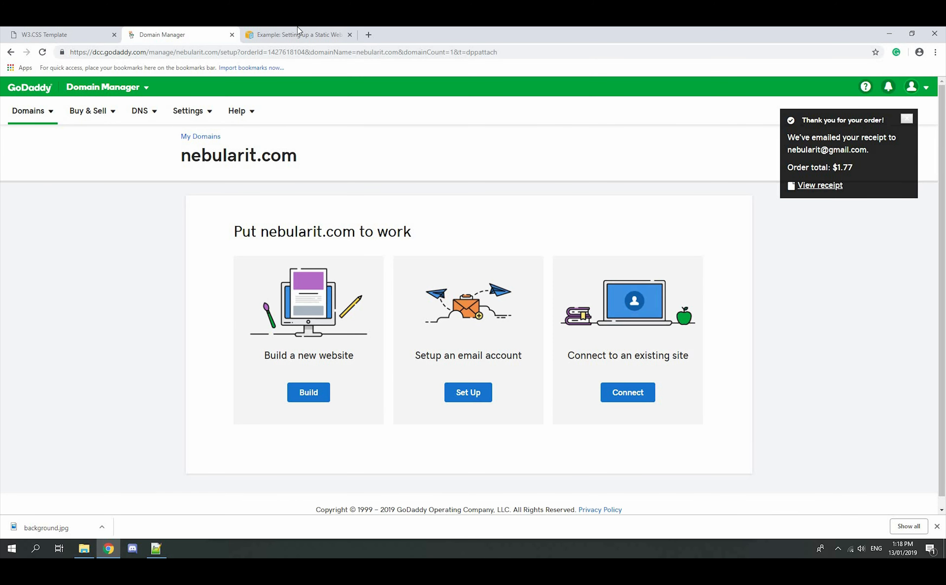
click(297, 34)
click(41, 34)
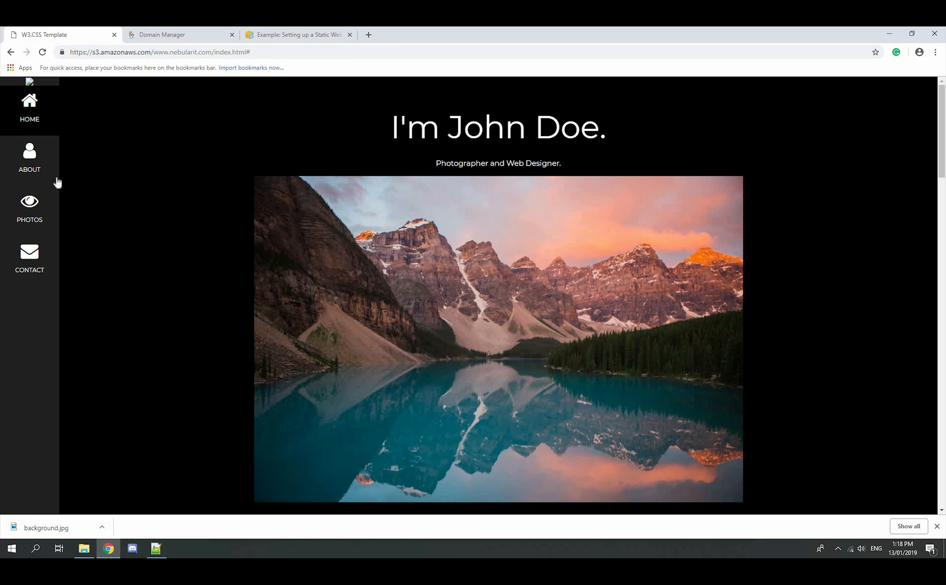
scroll(548, 248, down, 1)
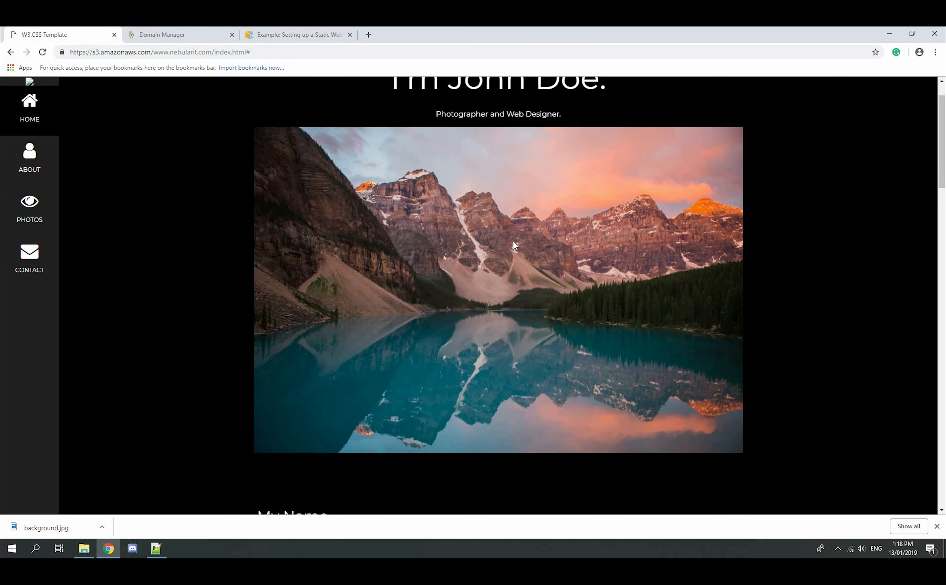
scroll(378, 287, down, 13)
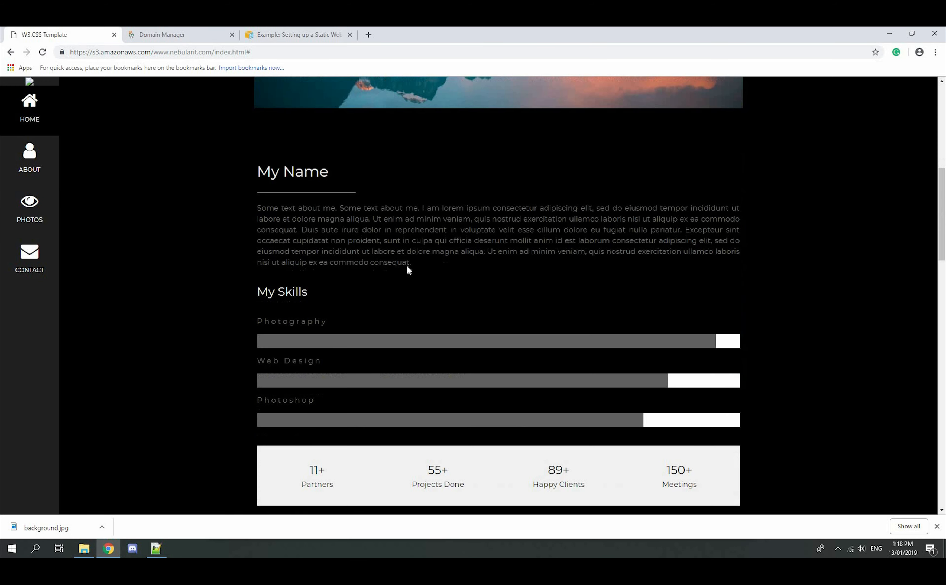
scroll(407, 270, up, 14)
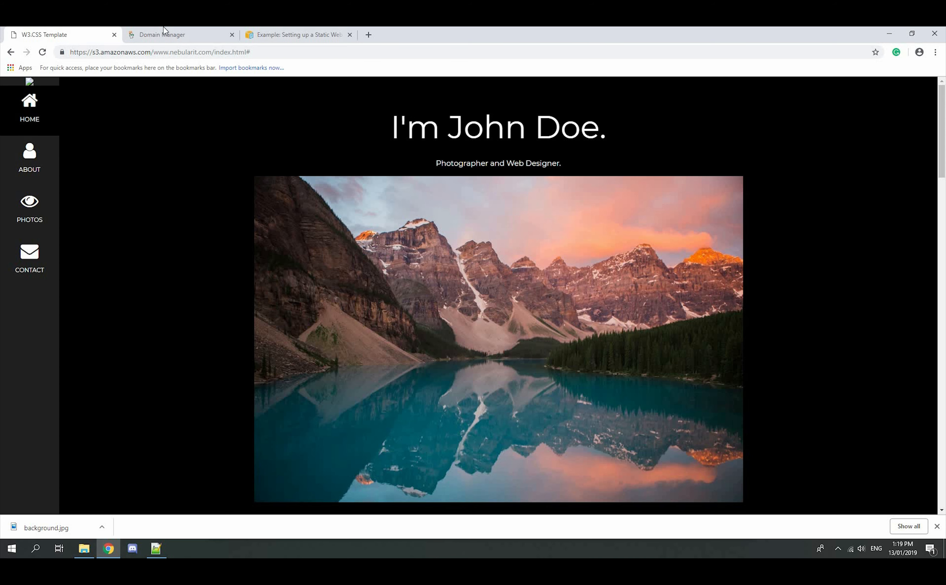
click(173, 31)
click(65, 35)
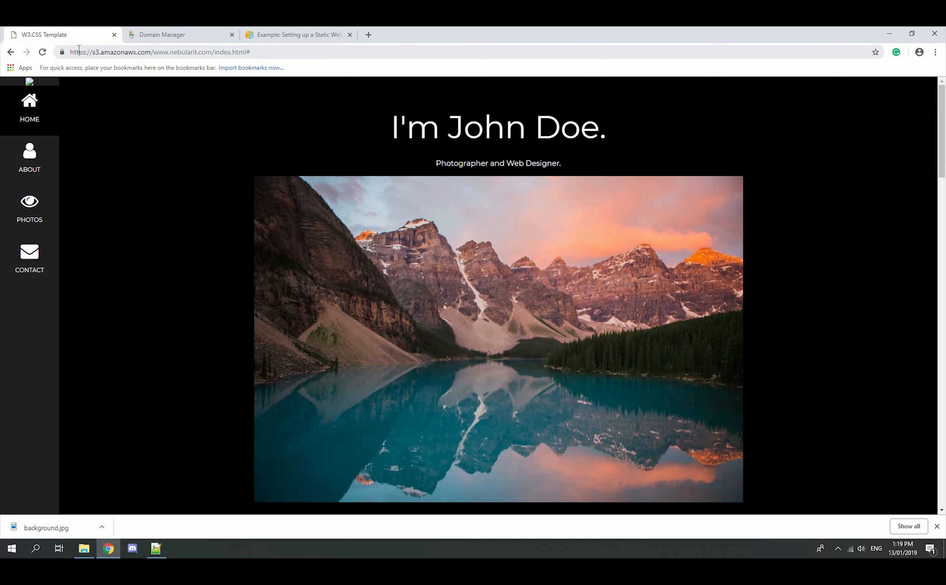
Step: Select the bucket name portion of the site's web address in the address bar
drag(70, 50, 206, 52)
click(93, 53)
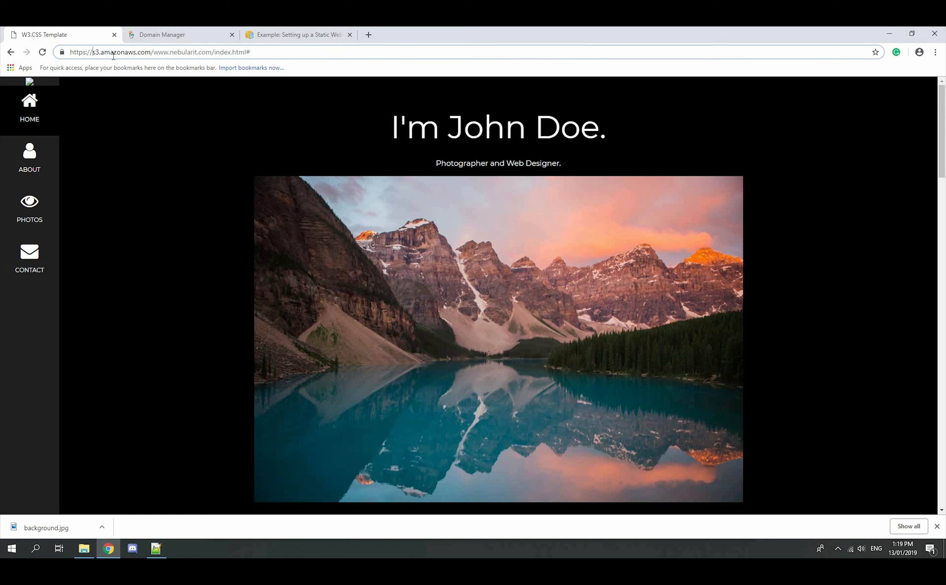
drag(163, 52, 212, 52)
click(197, 53)
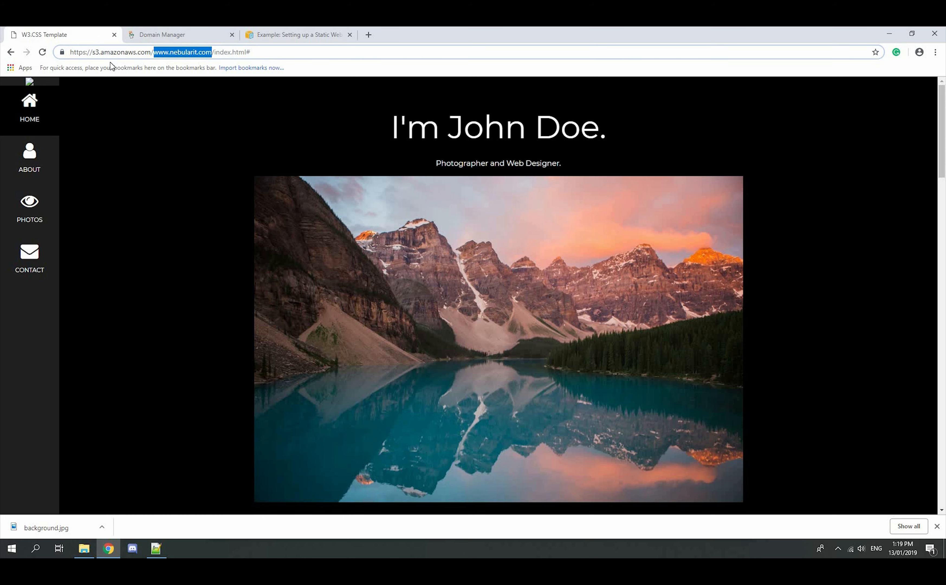
click(113, 53)
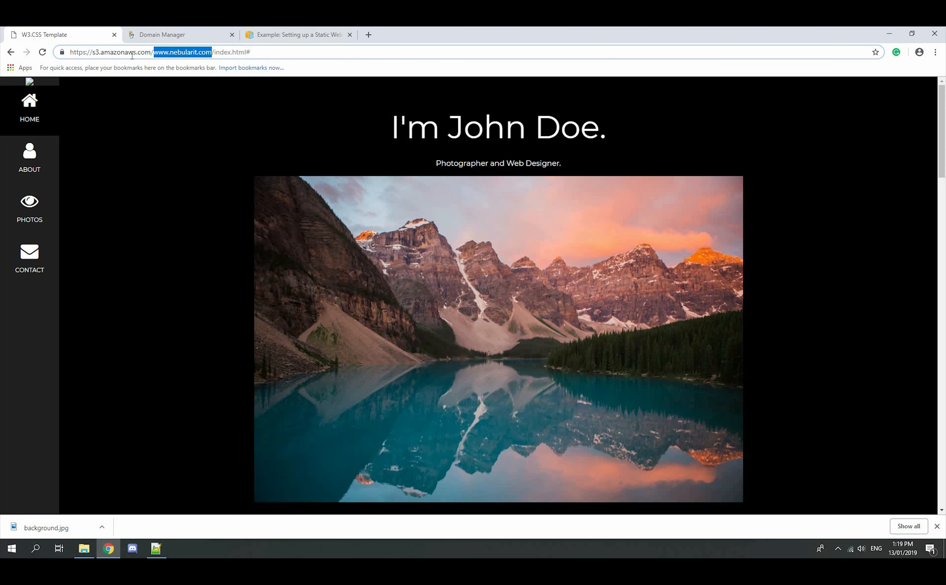
Step: Revisit the GoDaddy tab and site, then go back to the S3 bucket overview
click(179, 30)
click(289, 30)
click(187, 37)
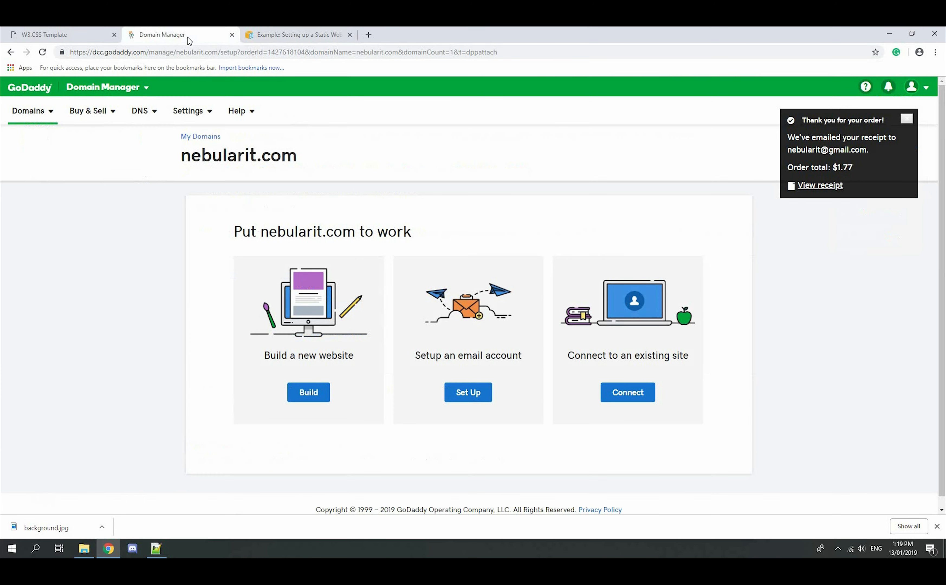
click(56, 34)
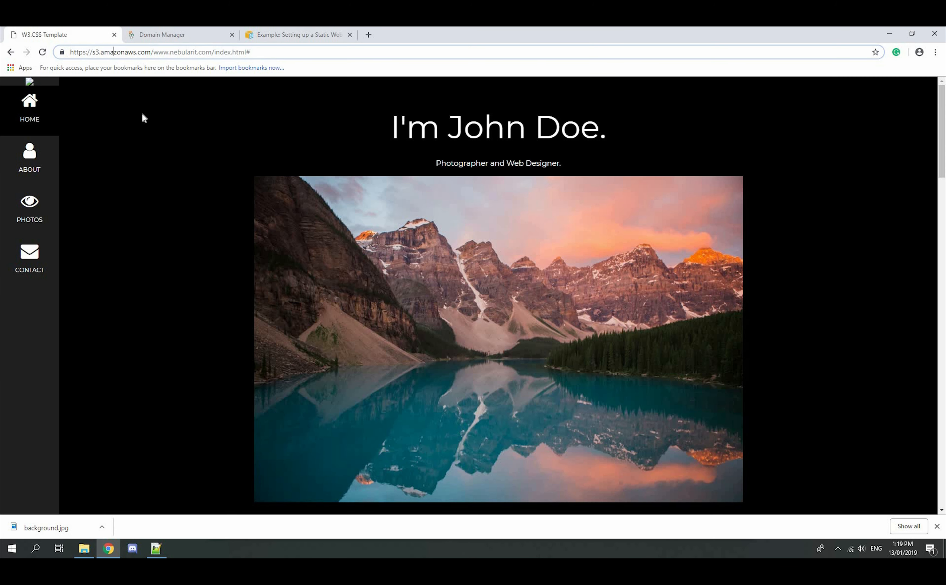
click(10, 52)
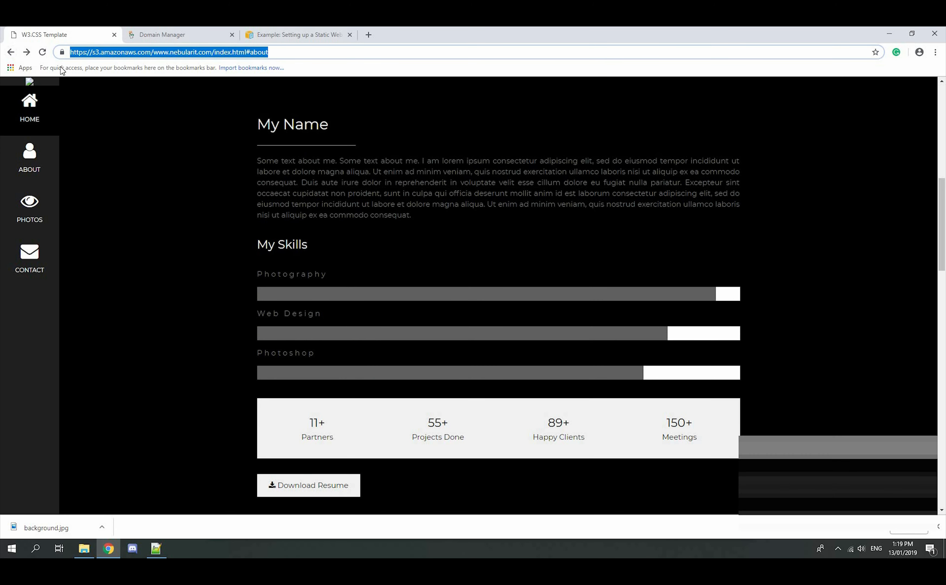
click(11, 52)
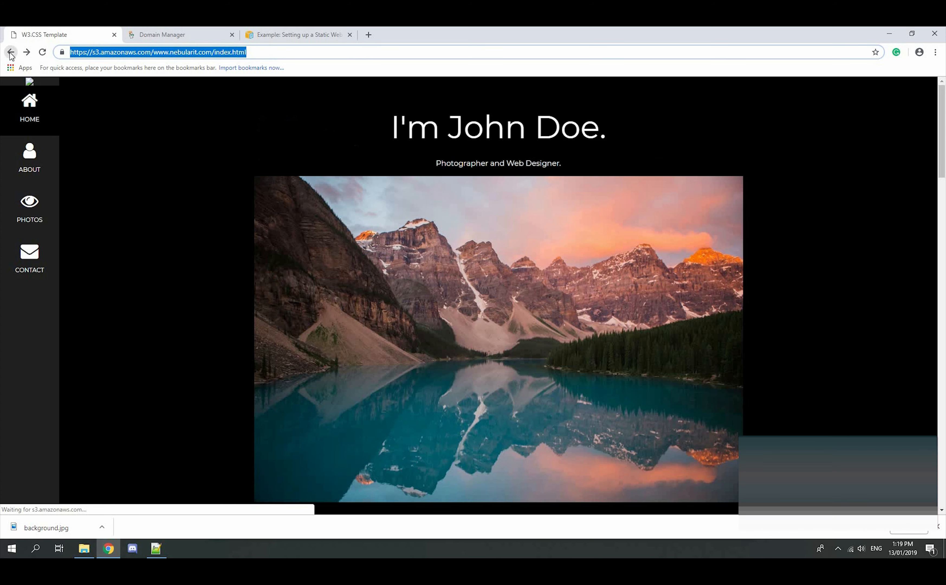
click(11, 53)
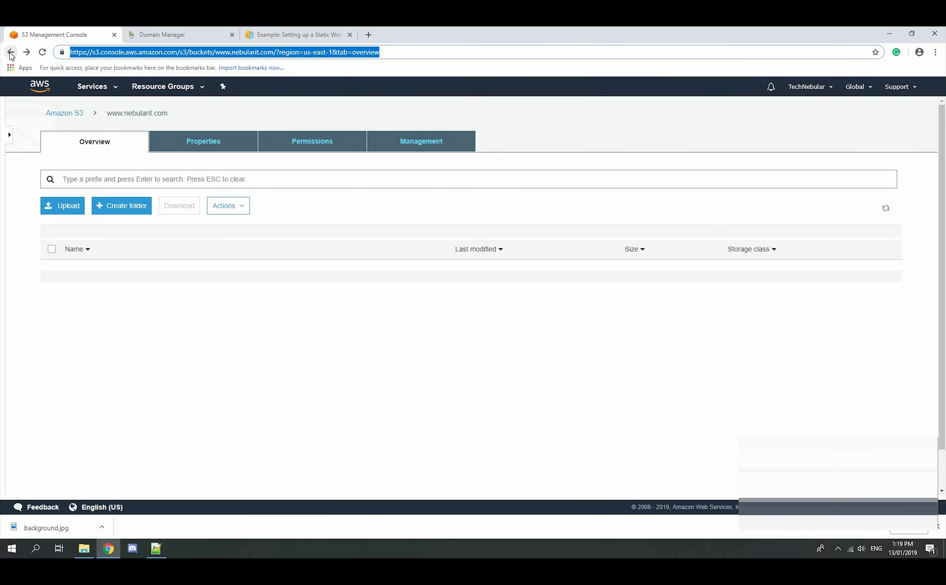
Step: Open Route 53 from the Services menu and get started with DNS management
click(92, 86)
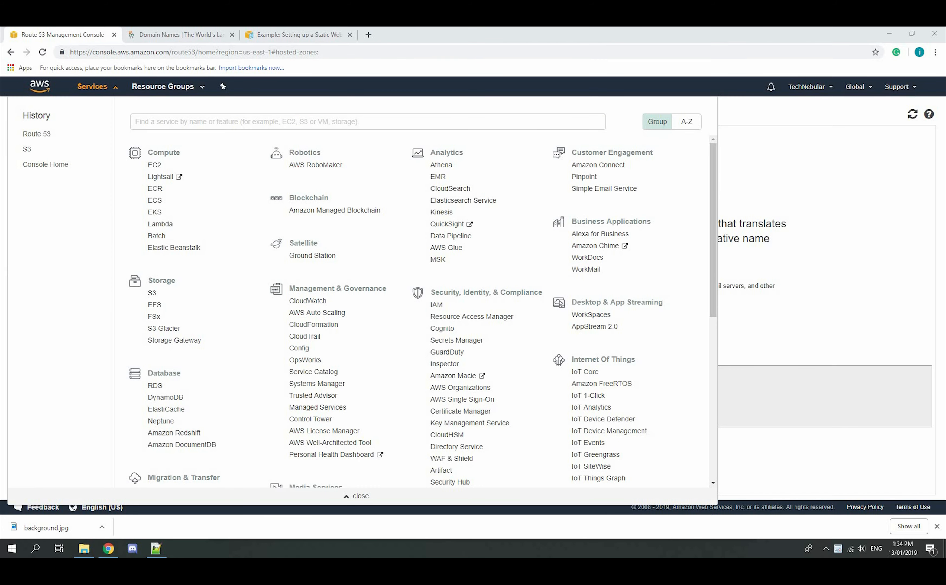
scroll(196, 192, down, 8)
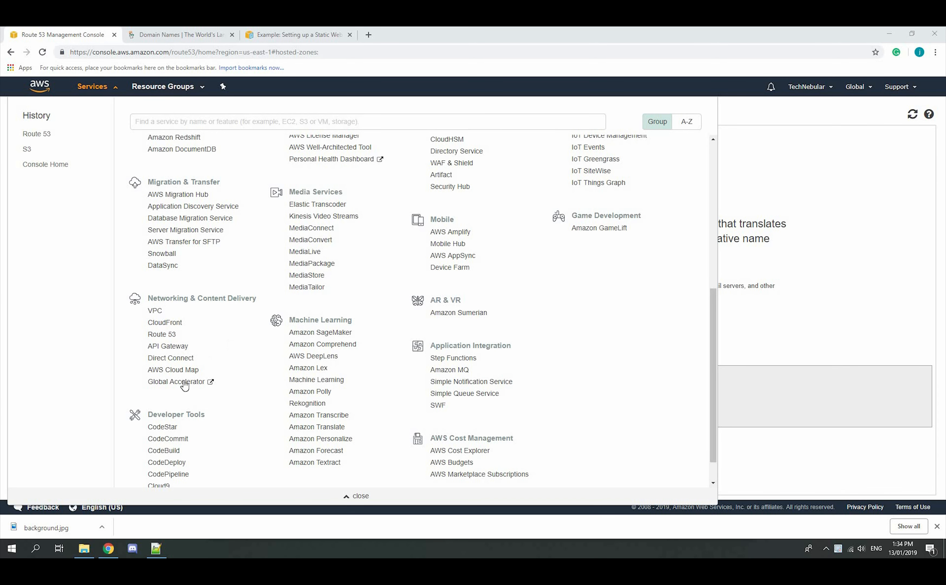
click(164, 337)
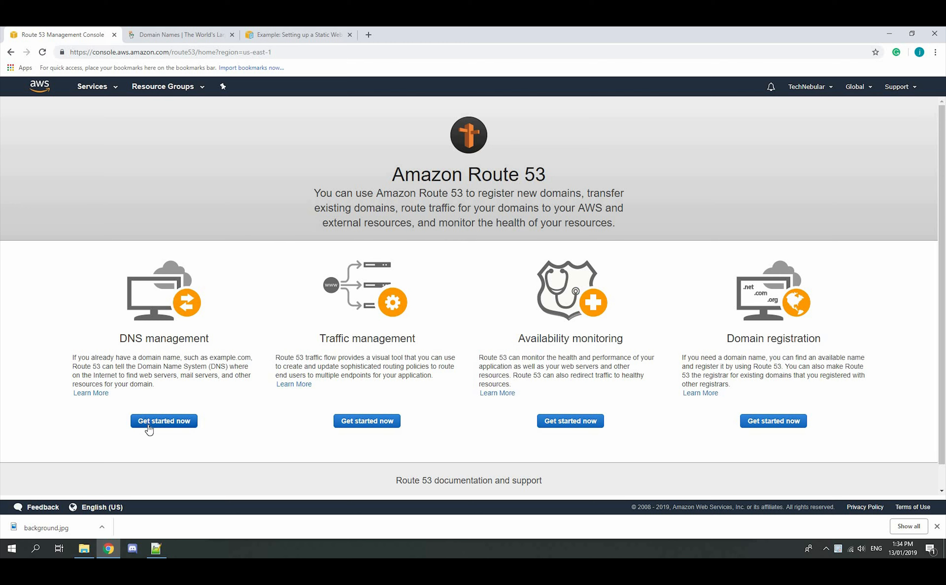
drag(116, 336, 243, 342)
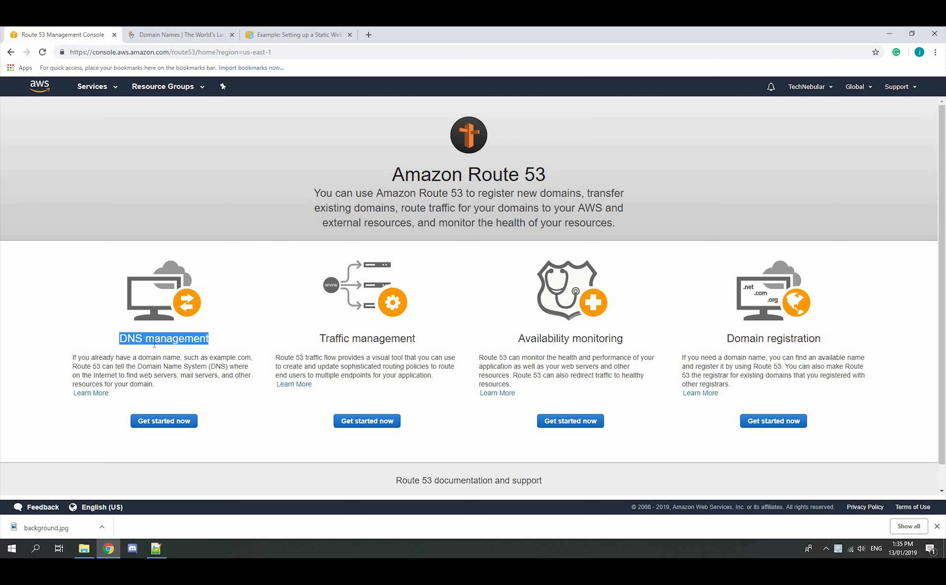
click(153, 424)
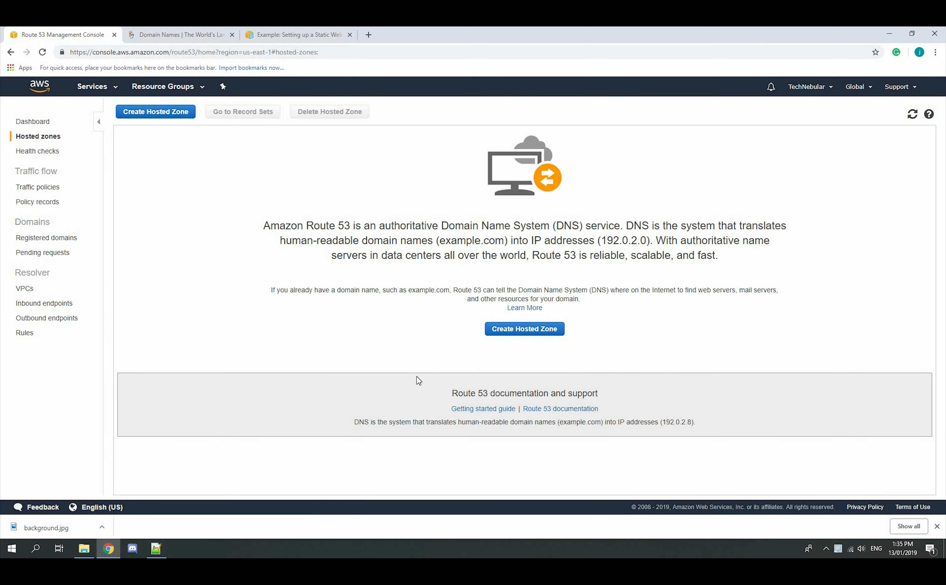
Step: Create nebularit.com as a Public Hosted Zone, producing its NS and SOA records
click(532, 337)
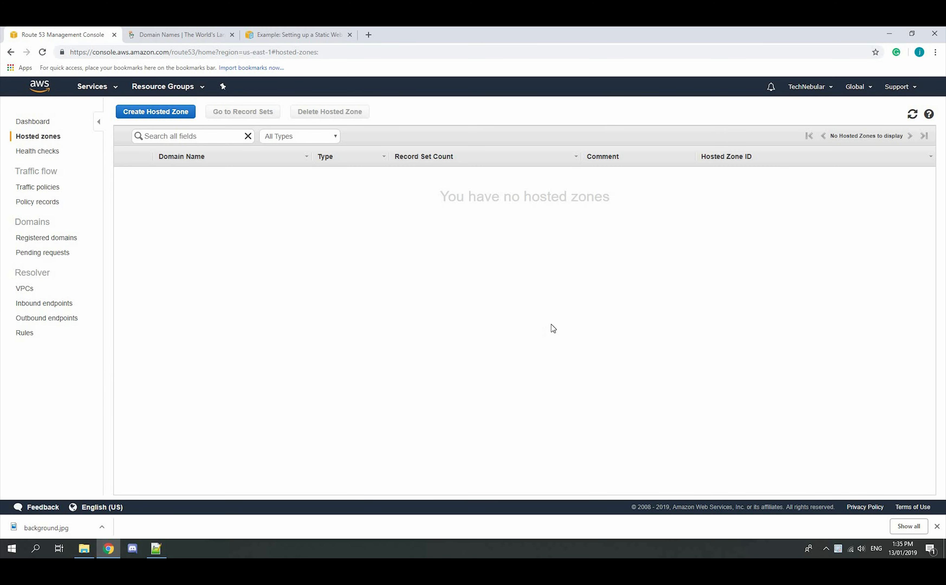
click(149, 112)
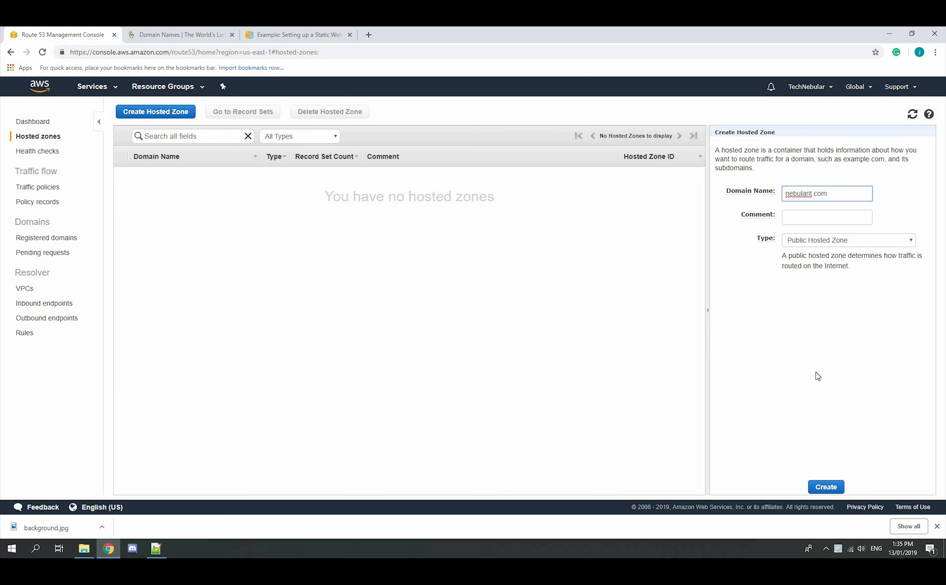
click(825, 486)
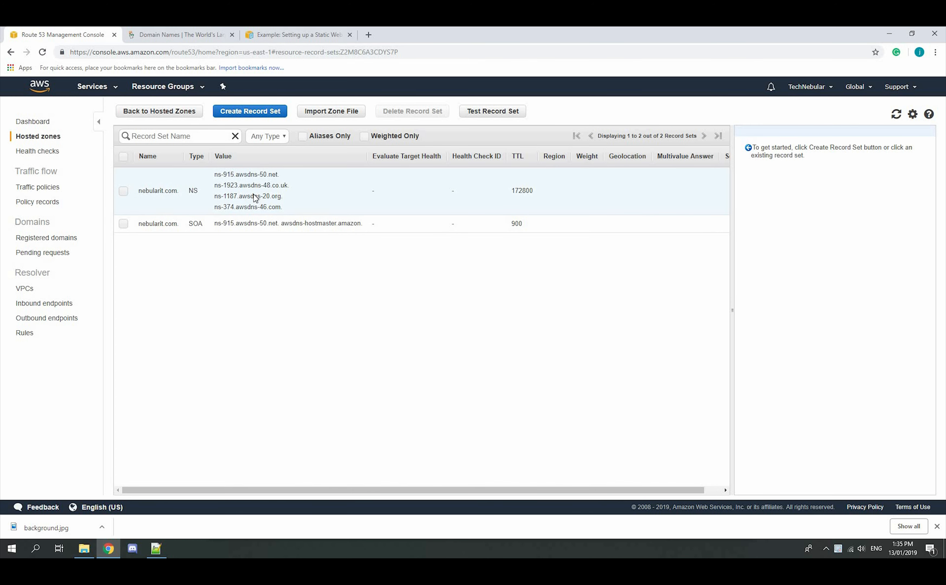
Step: Open the NS record set and select the ns-374.awsdns-46.com name server value
click(255, 197)
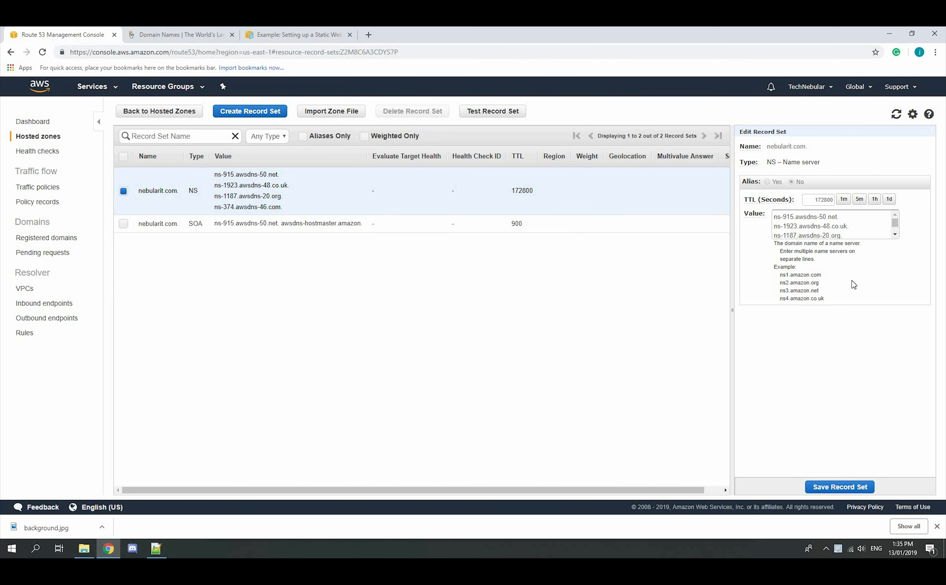
scroll(844, 228, down, 1)
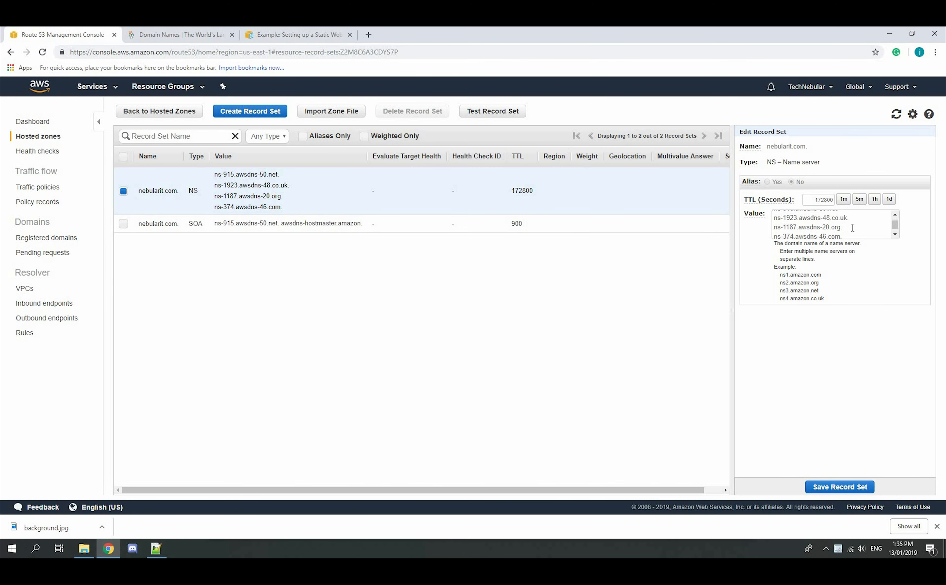
drag(840, 232, 766, 234)
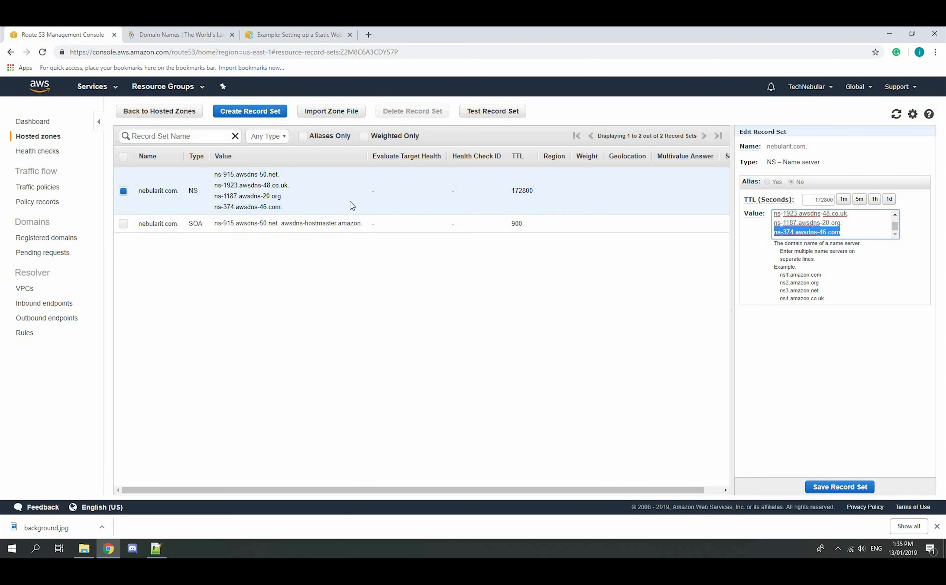
click(175, 28)
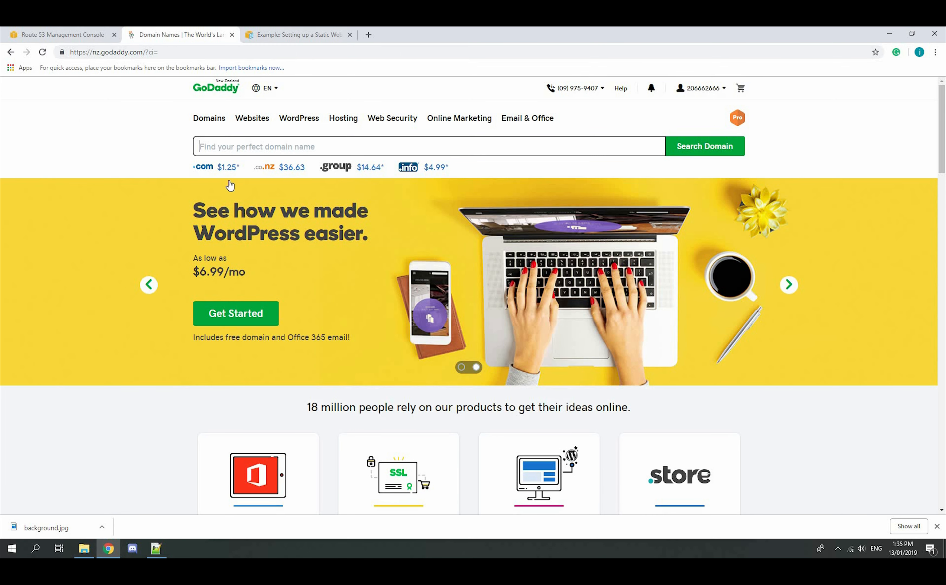
Step: Go to nebularit.com's DNS management page in GoDaddy
click(716, 88)
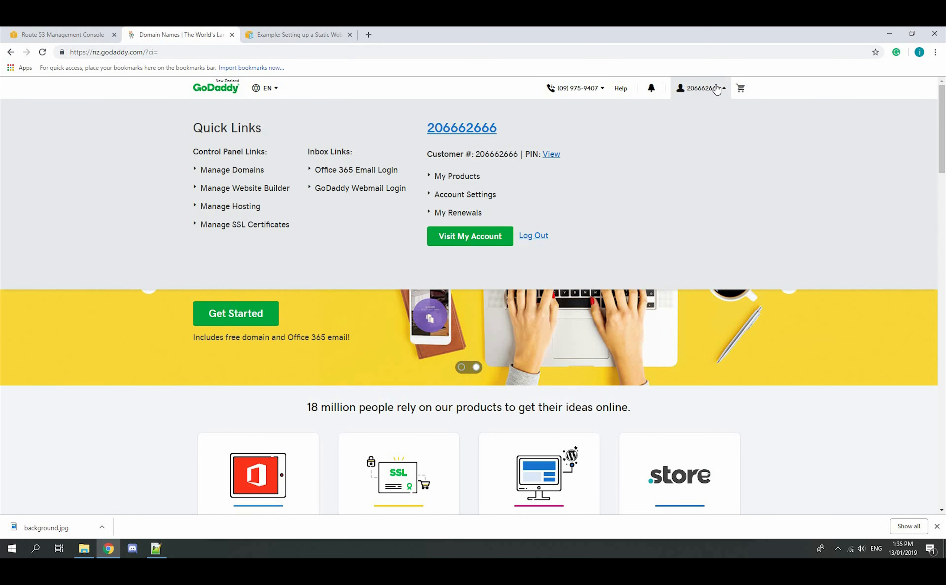
click(256, 172)
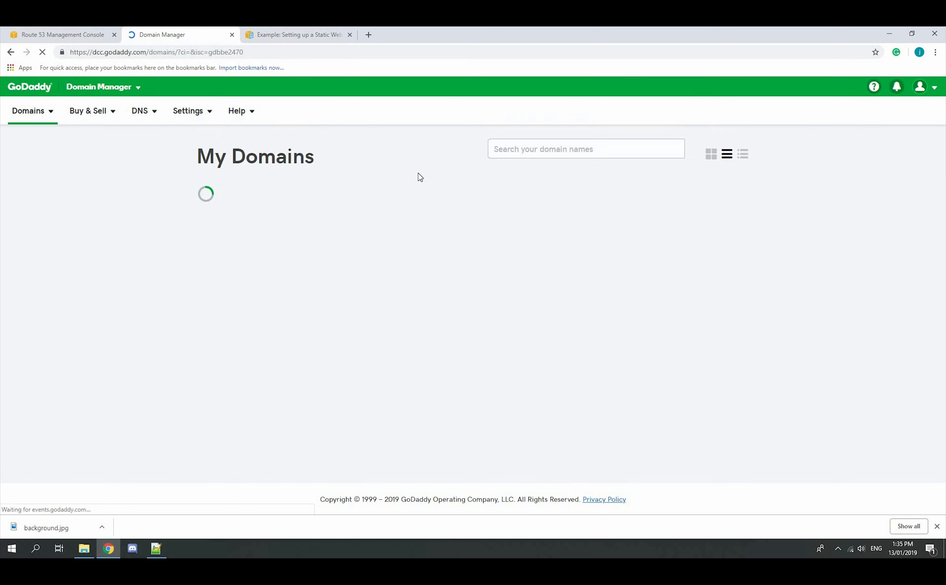
click(244, 240)
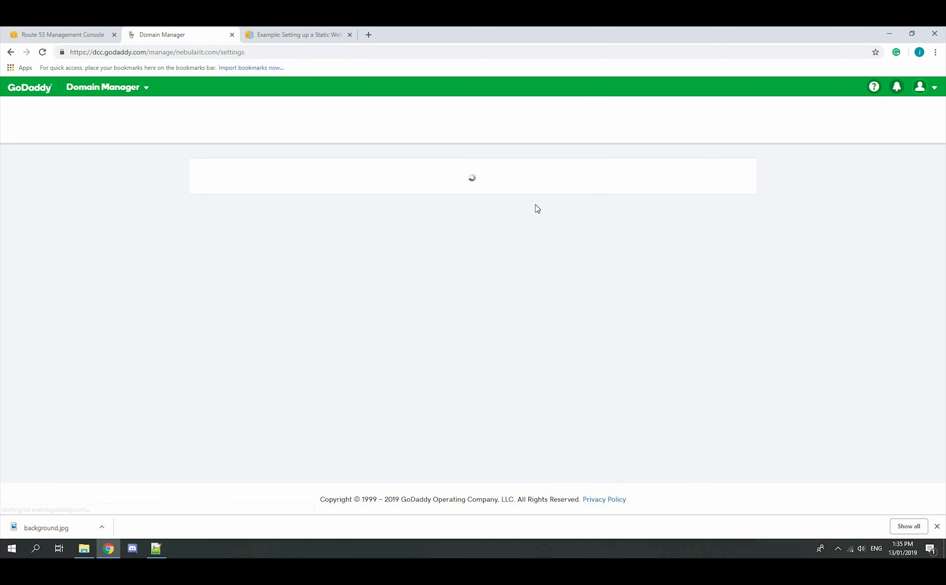
scroll(295, 224, down, 6)
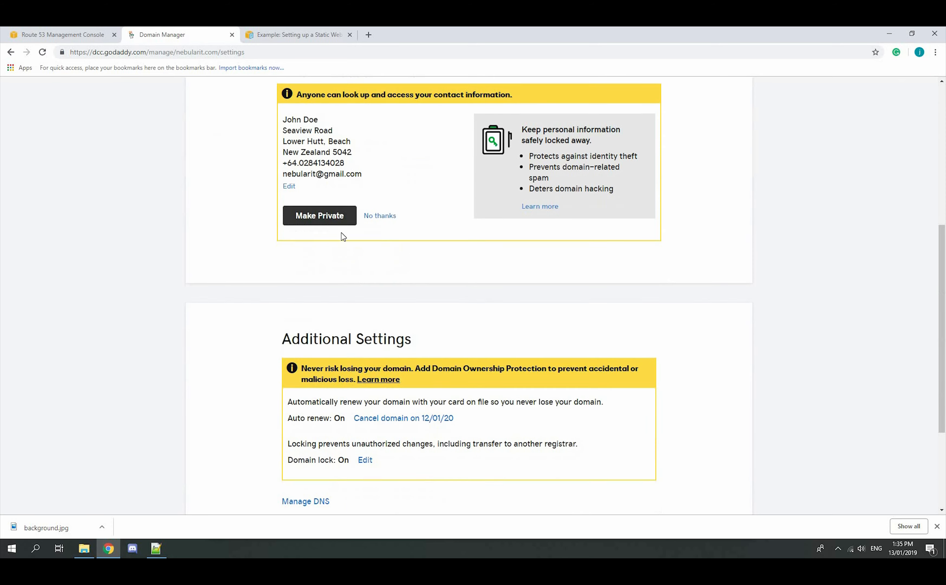
scroll(400, 240, down, 4)
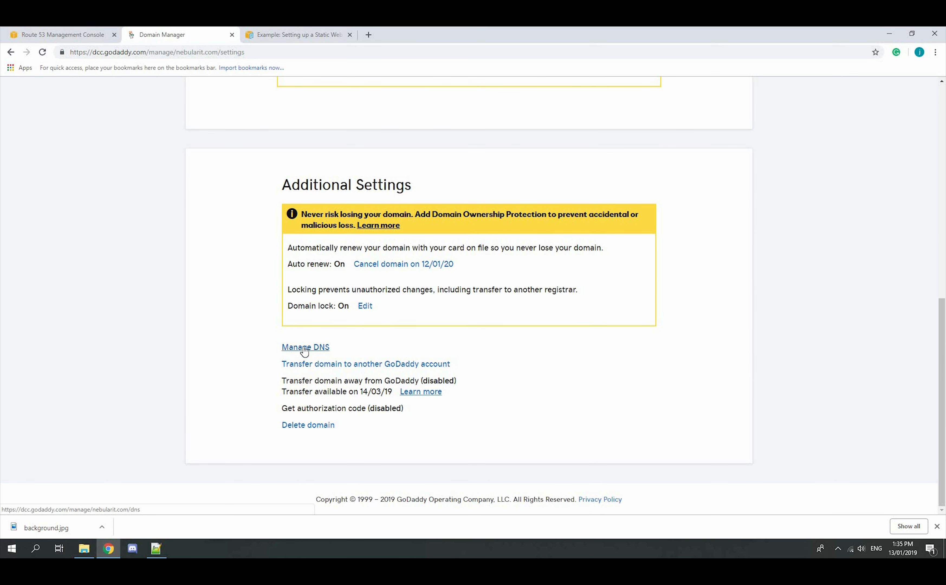
click(297, 349)
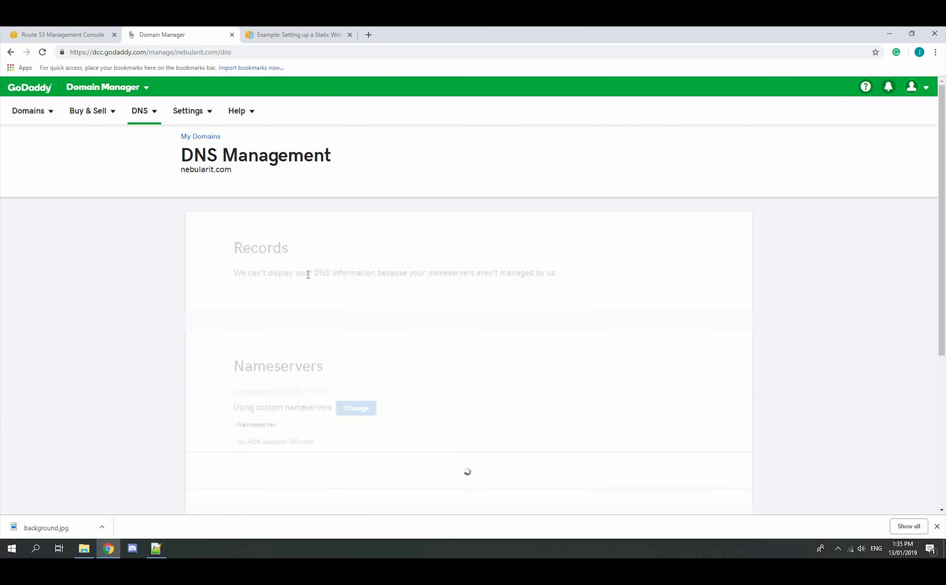
scroll(601, 277, down, 2)
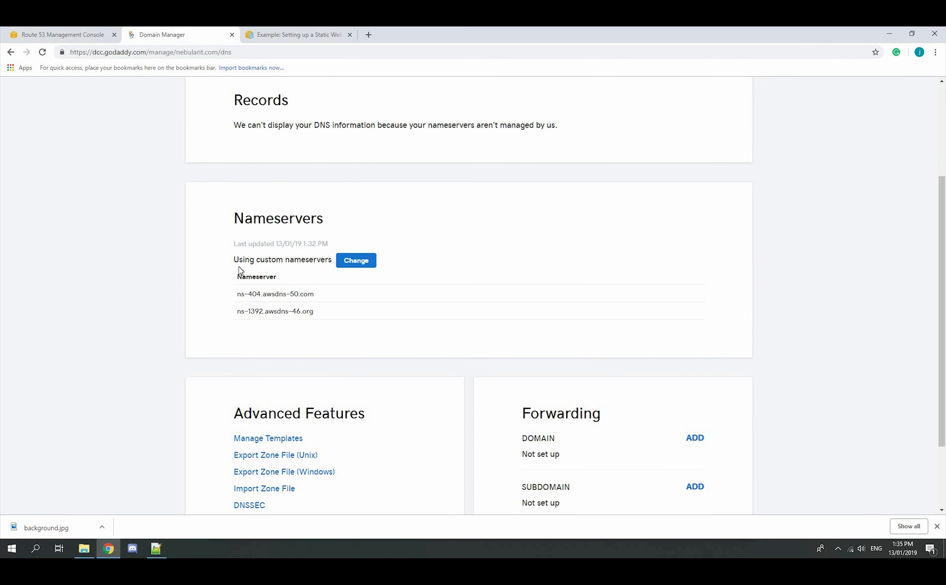
Step: Replace the nameservers with ns-374.awsdns-46.com and ns-1187.awsdns-20.org and save
click(355, 261)
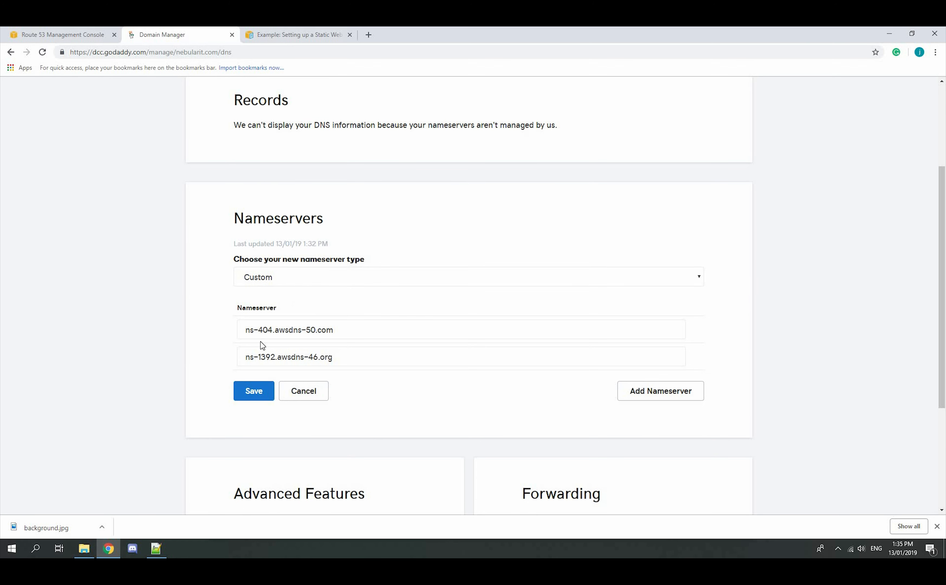
drag(364, 331, 207, 336)
text(ns-374.awsdns-46.com)
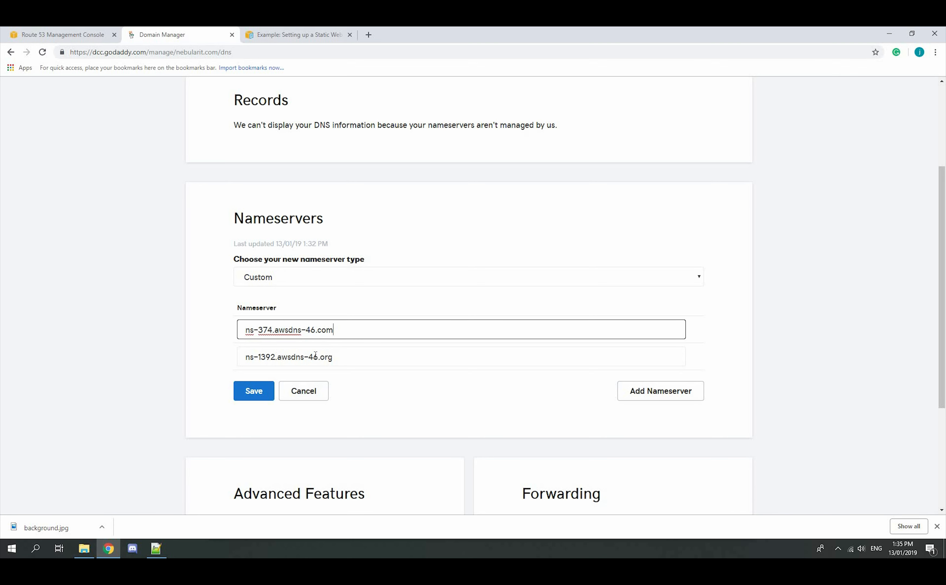
click(68, 36)
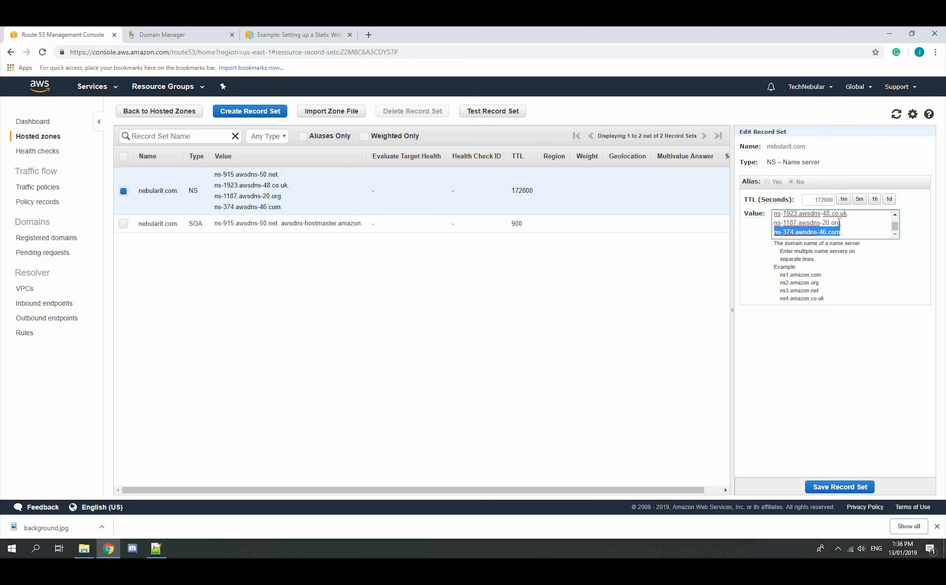
drag(840, 223, 765, 226)
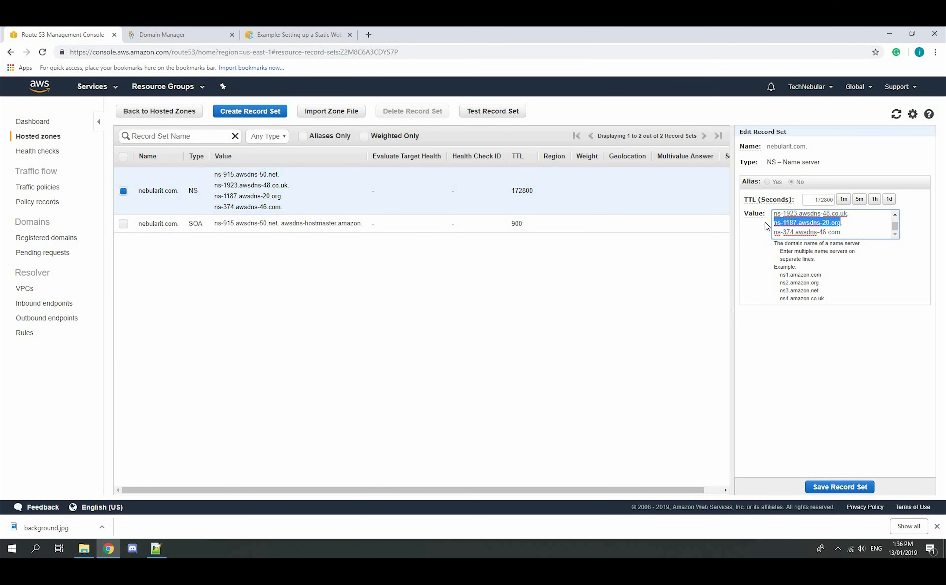
click(165, 34)
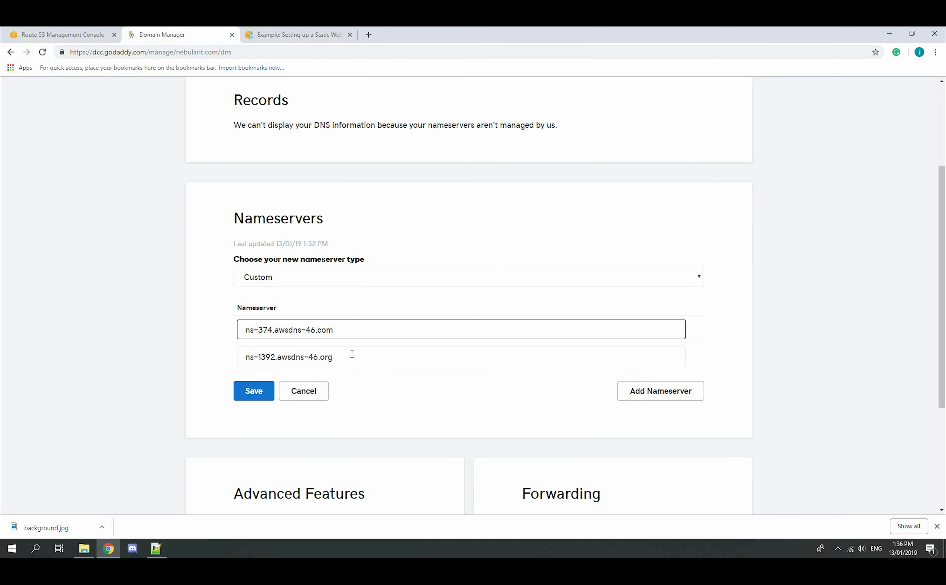
drag(352, 354, 161, 357)
text(ns-1187.awsdns-20.org)
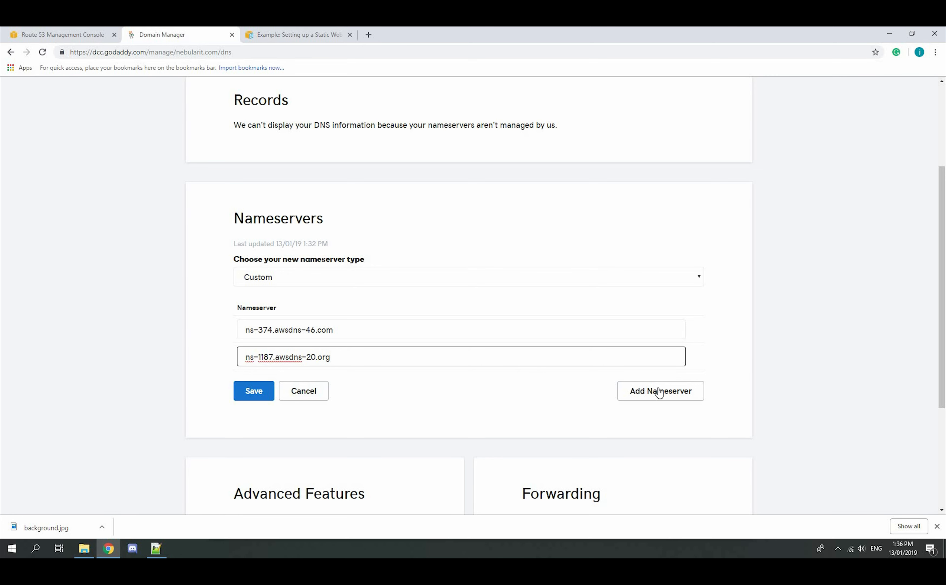
click(255, 391)
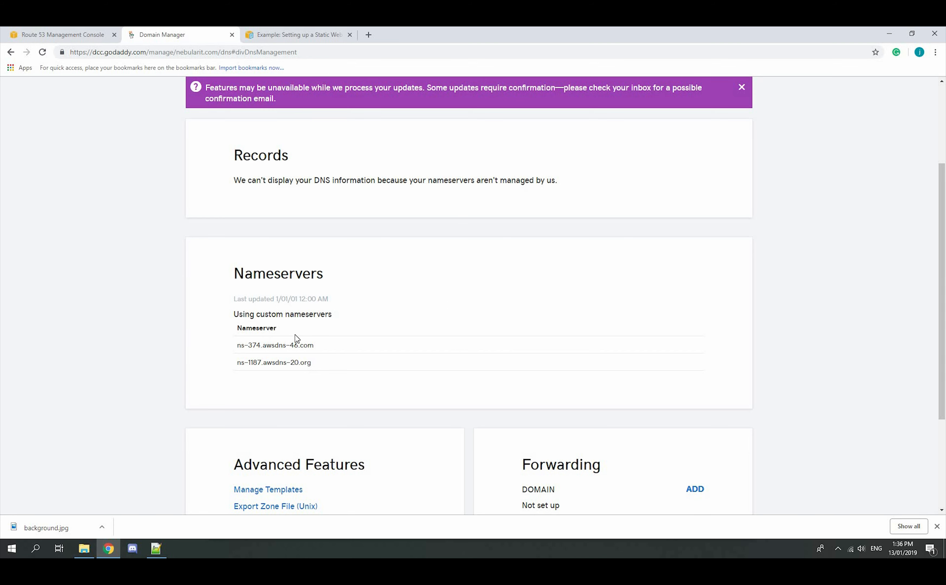
click(55, 28)
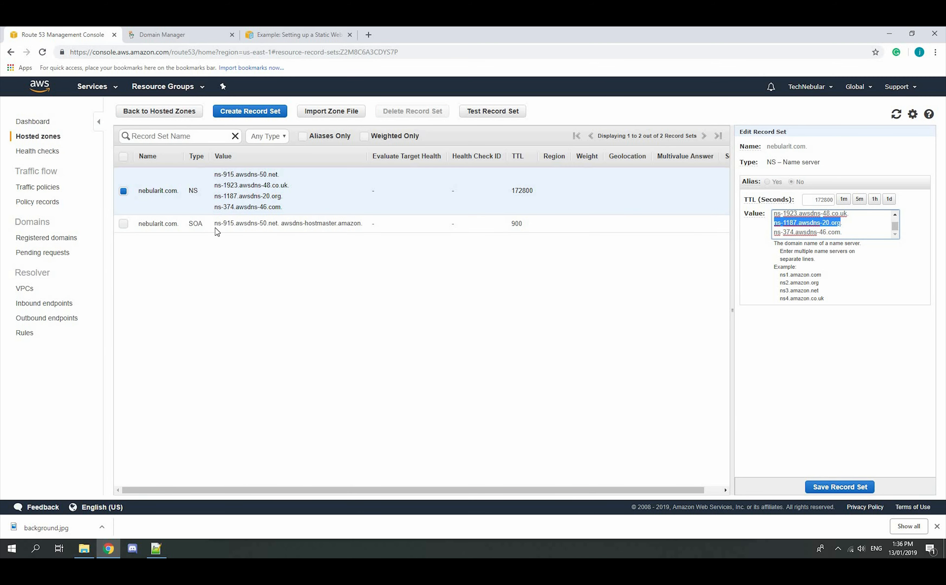
click(257, 117)
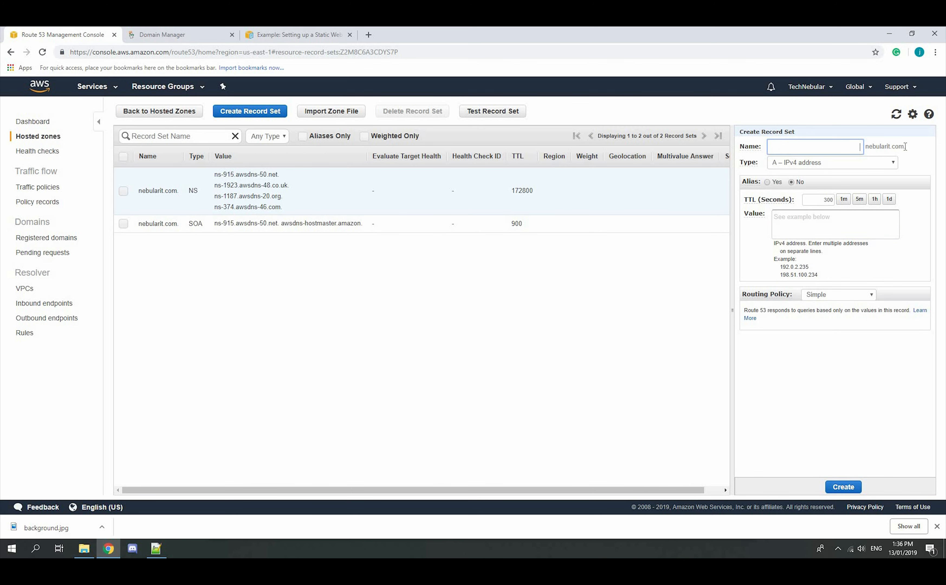
text(www)
click(767, 182)
click(825, 202)
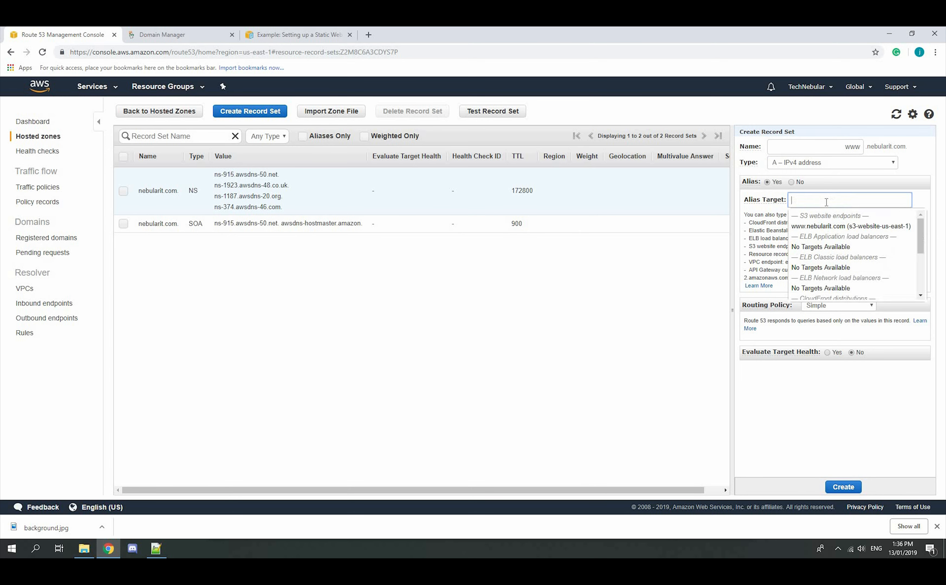
click(836, 227)
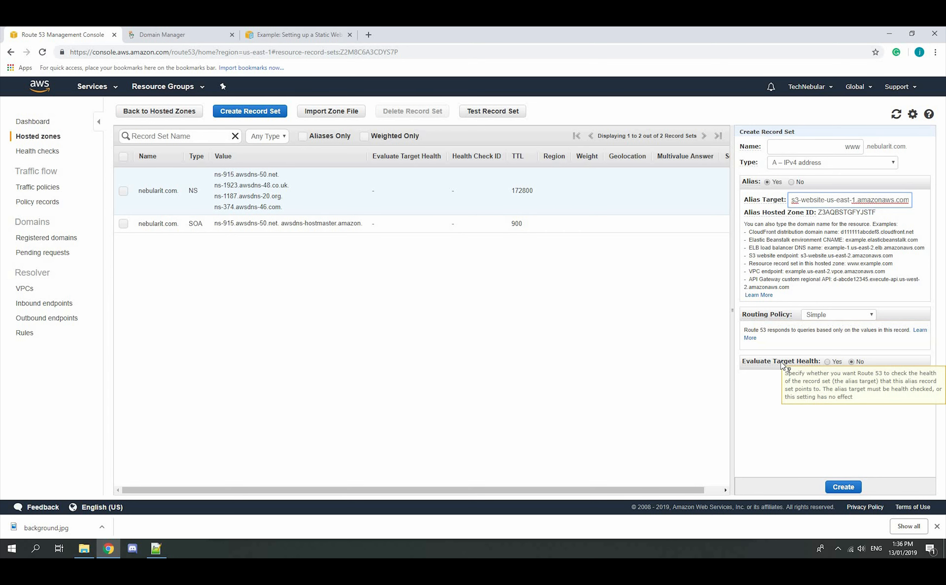
click(843, 487)
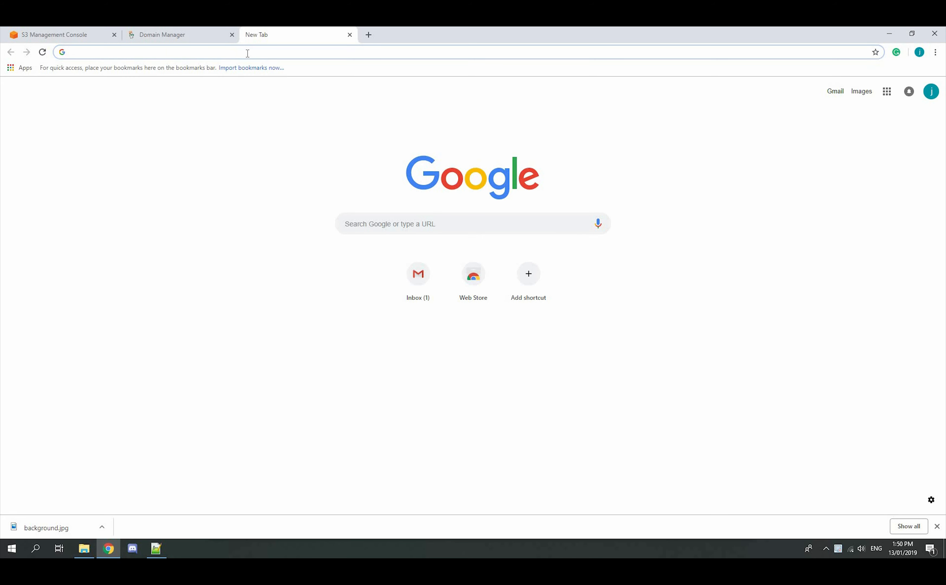
text(ww.)
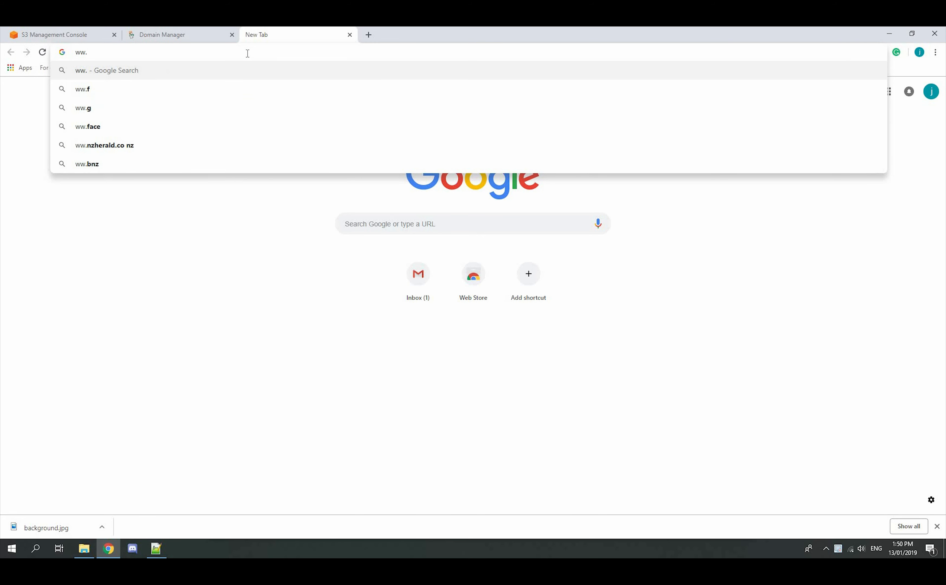
key(BackSpace)
text(w.neb)
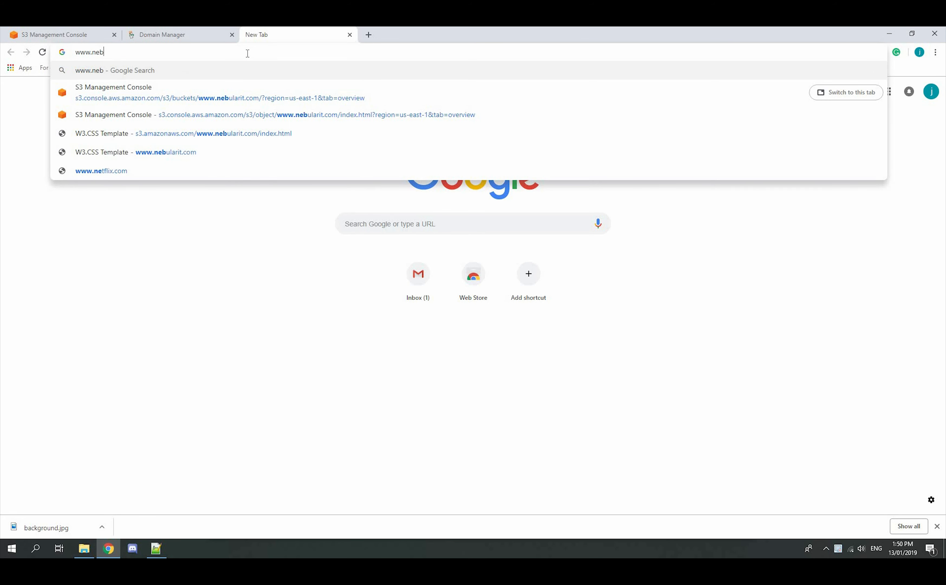
text(ularit)
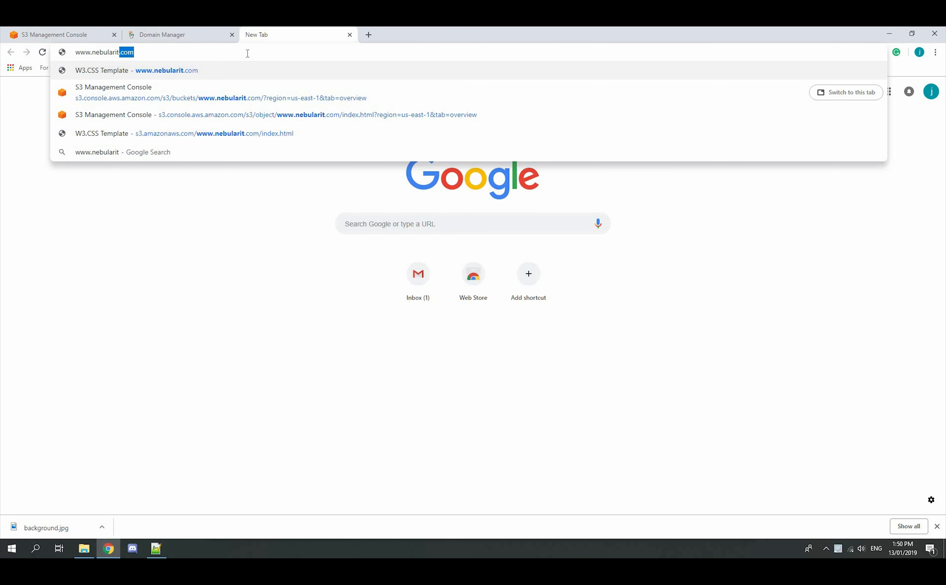
text(.com)
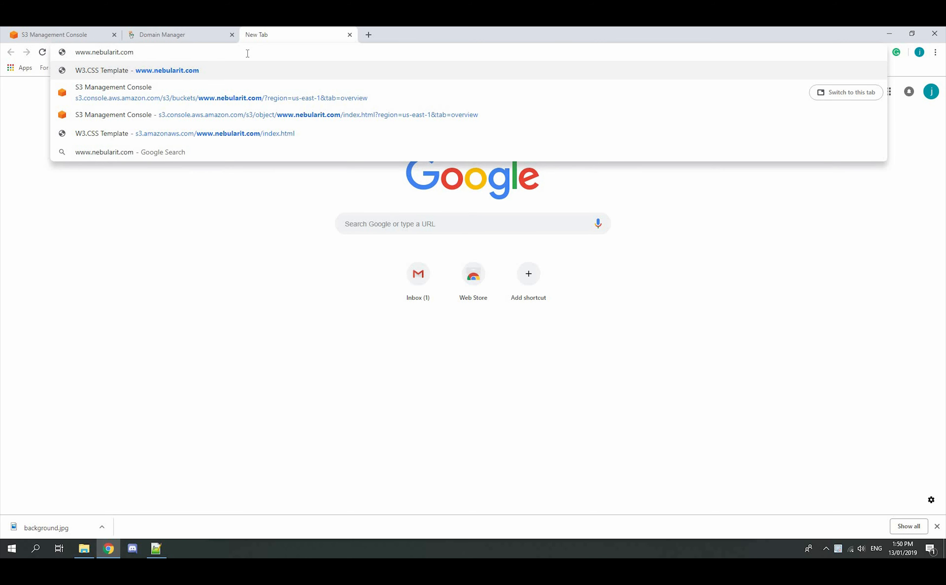
key(Return)
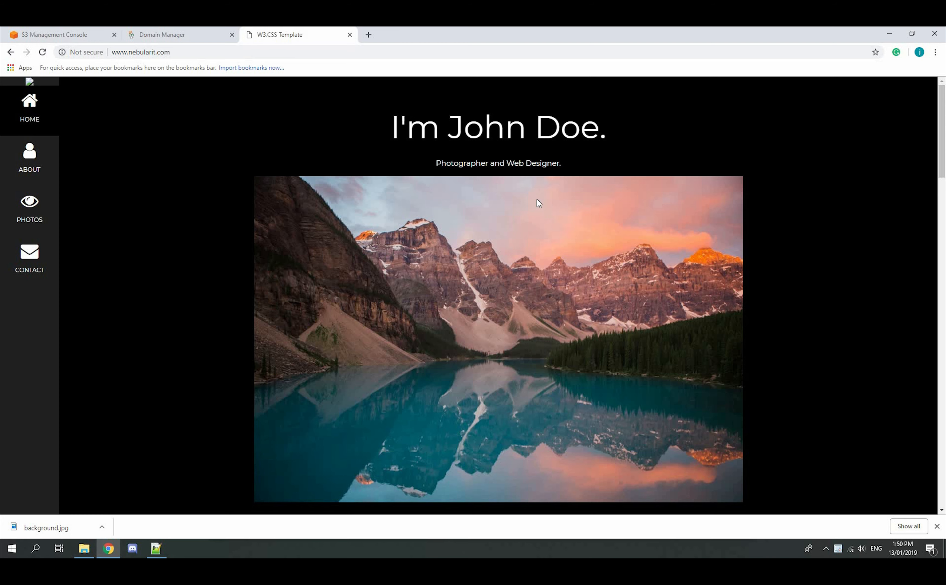
scroll(549, 211, down, 6)
scroll(532, 205, up, 5)
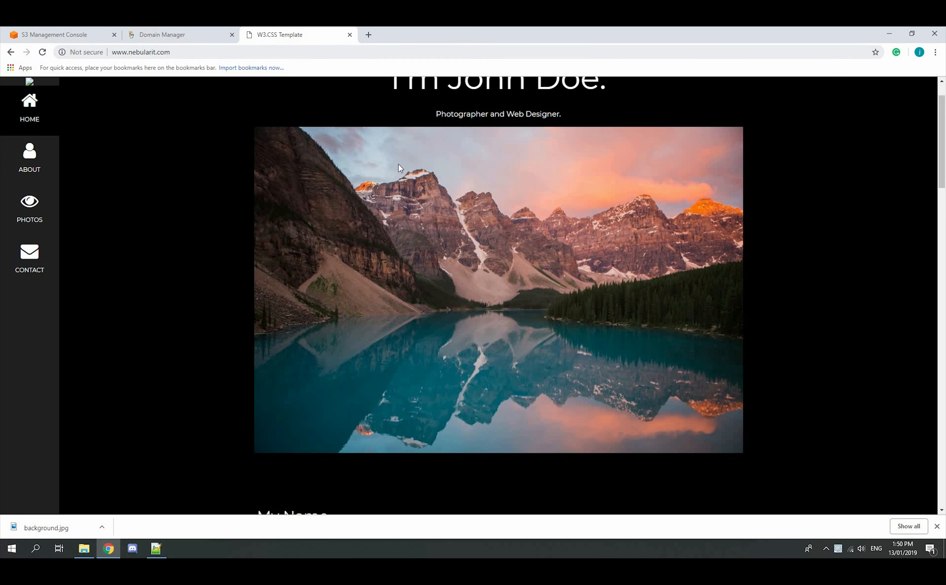
scroll(692, 182, up, 1)
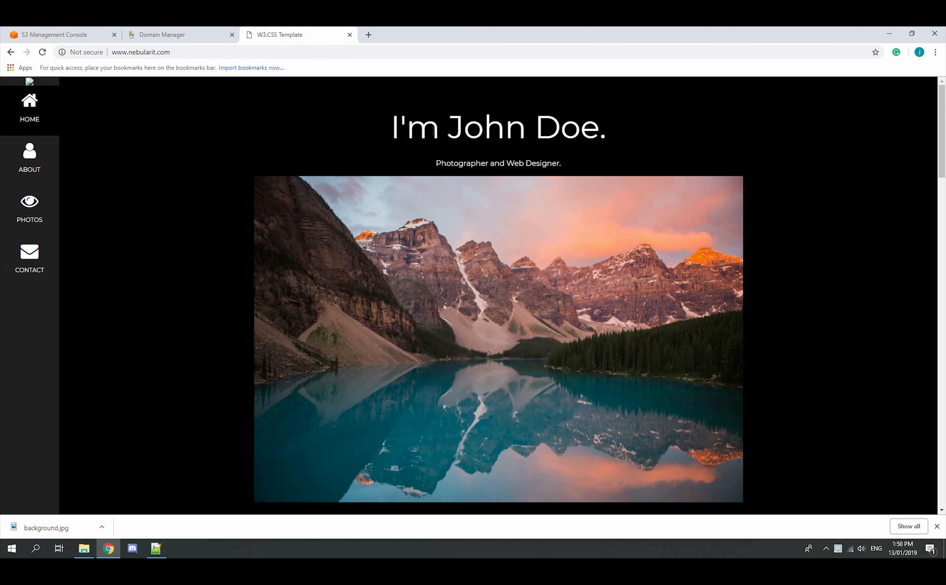
scroll(559, 189, down, 10)
scroll(576, 188, up, 10)
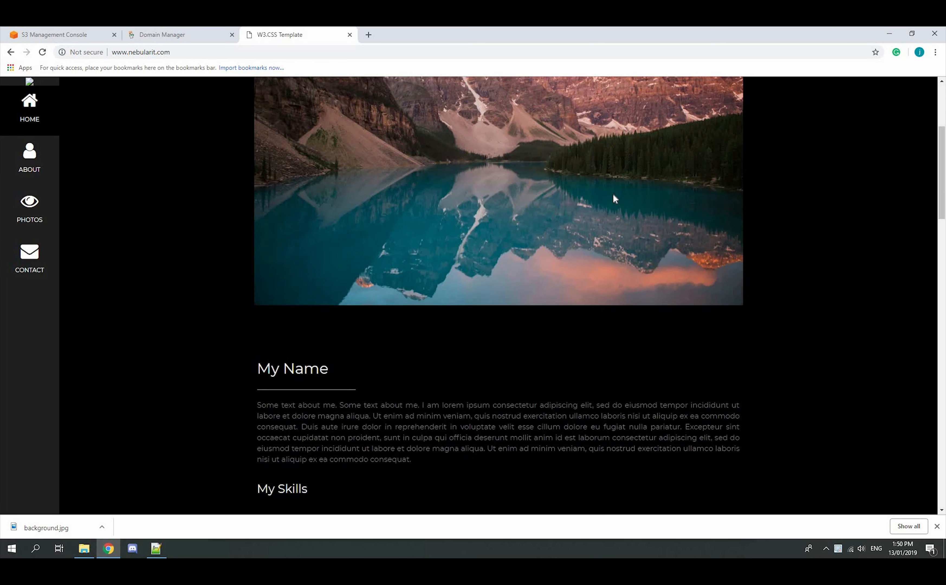